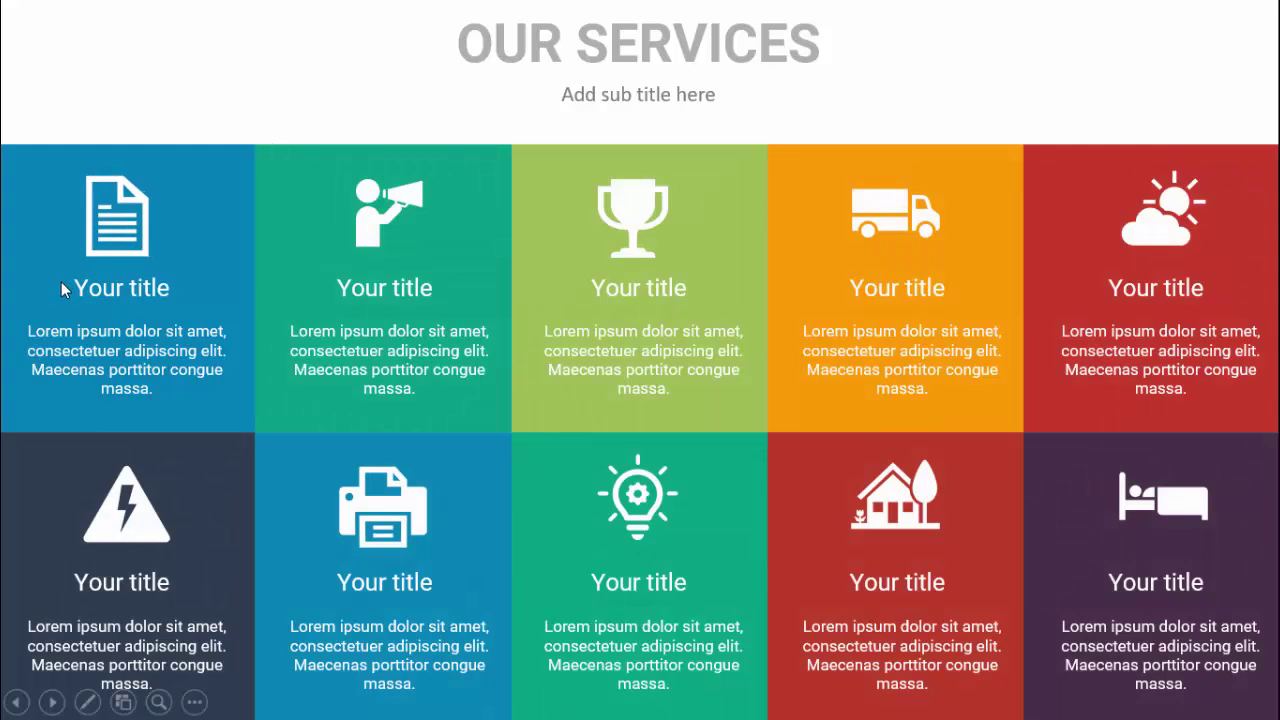
# Preview the Morph slideshow: the green tile's detail slide, the grid, and the wide picture-tile slide.
pyautogui.click(1147, 67)
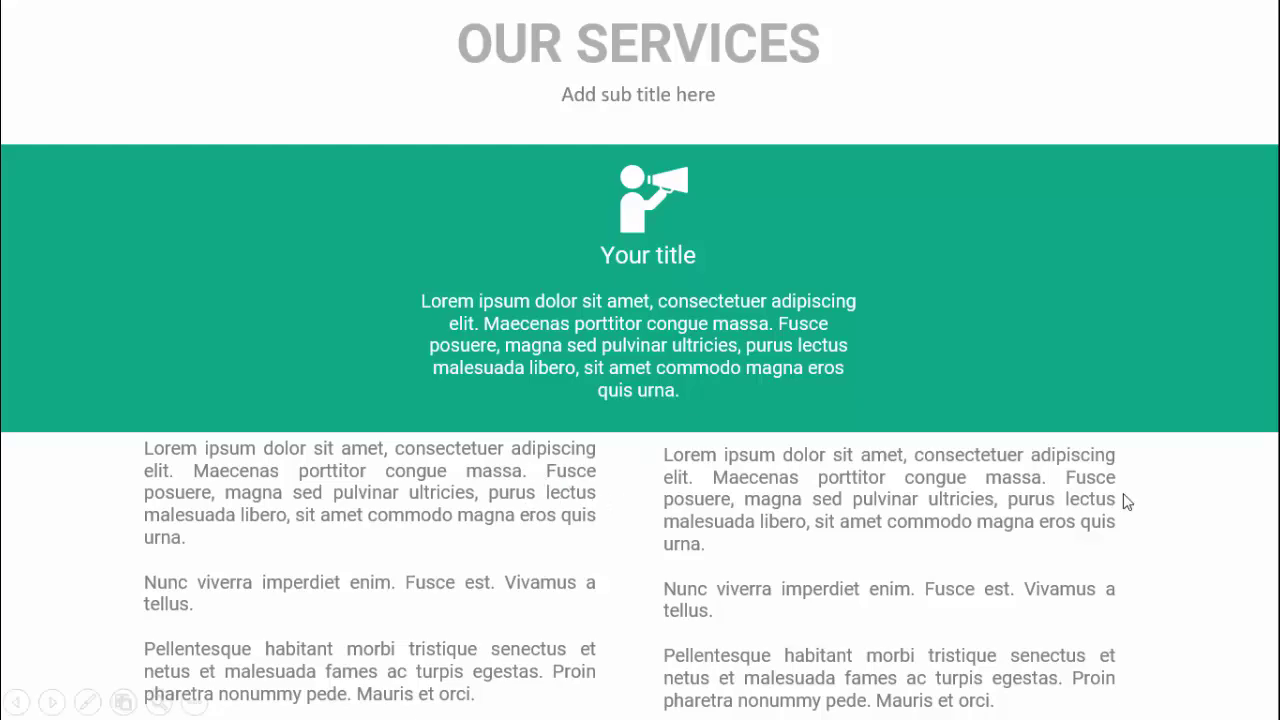
pyautogui.click(1180, 530)
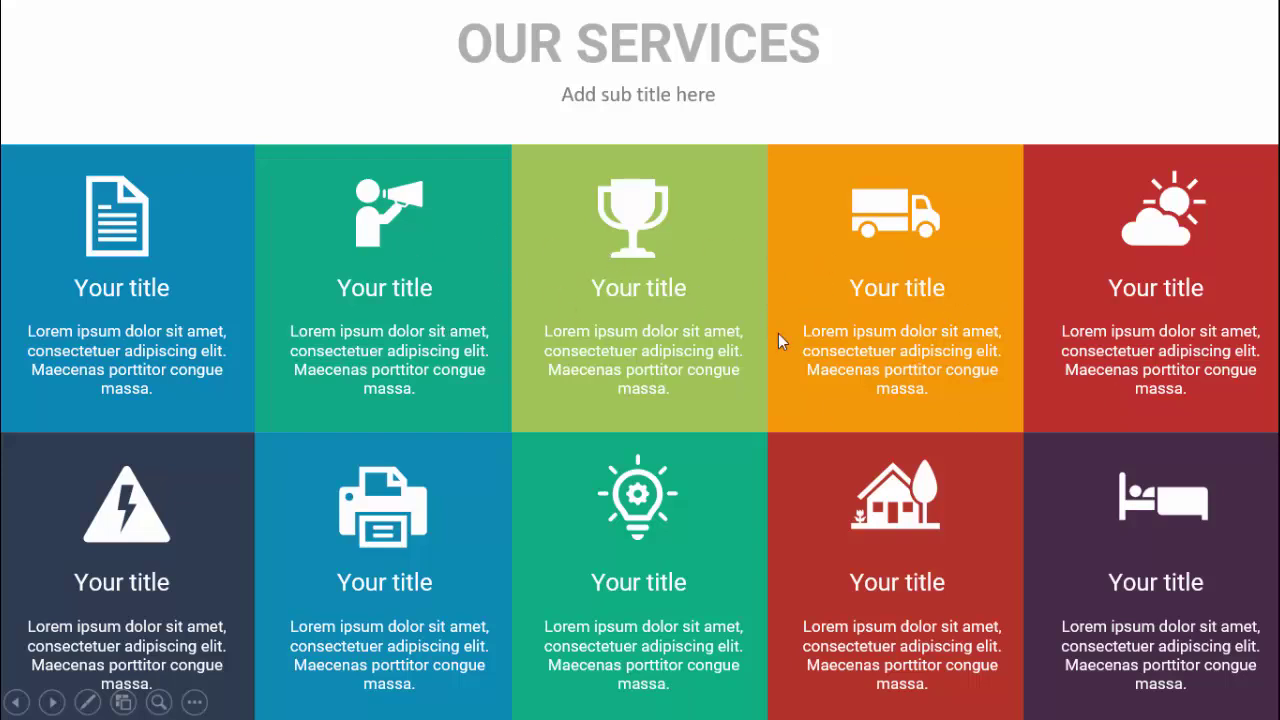
pyautogui.click(1125, 342)
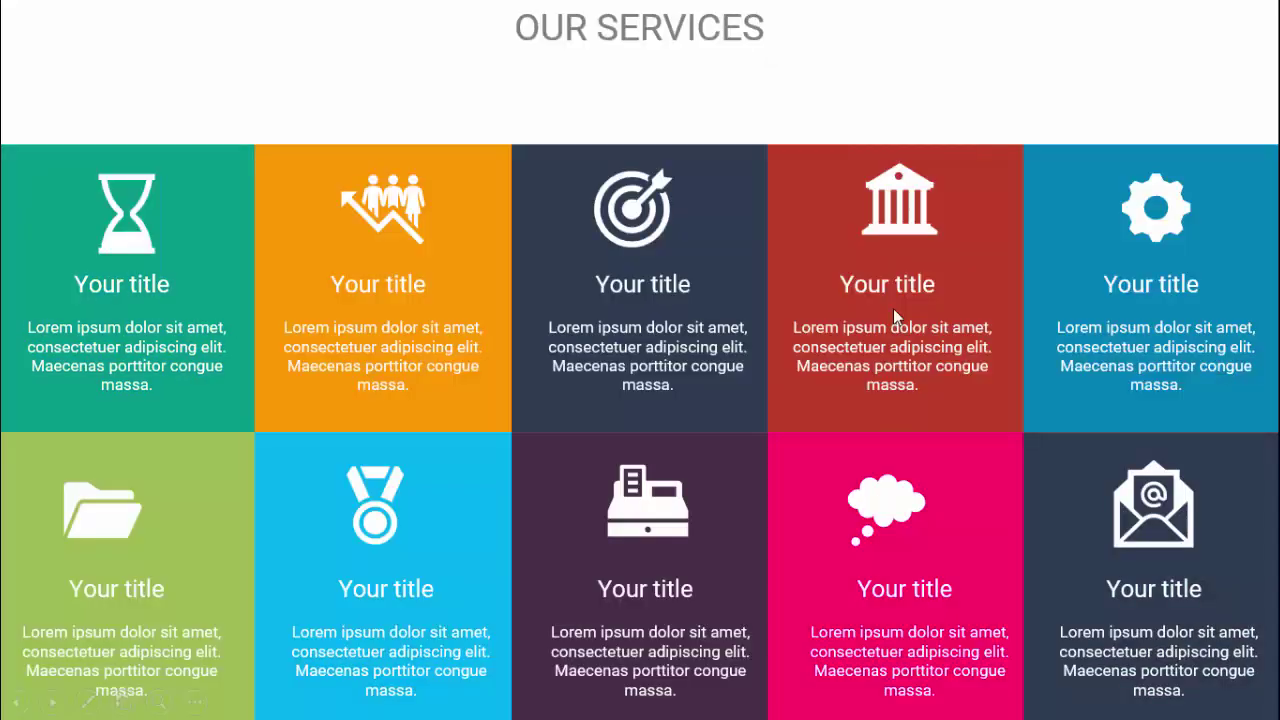
pyautogui.click(894, 312)
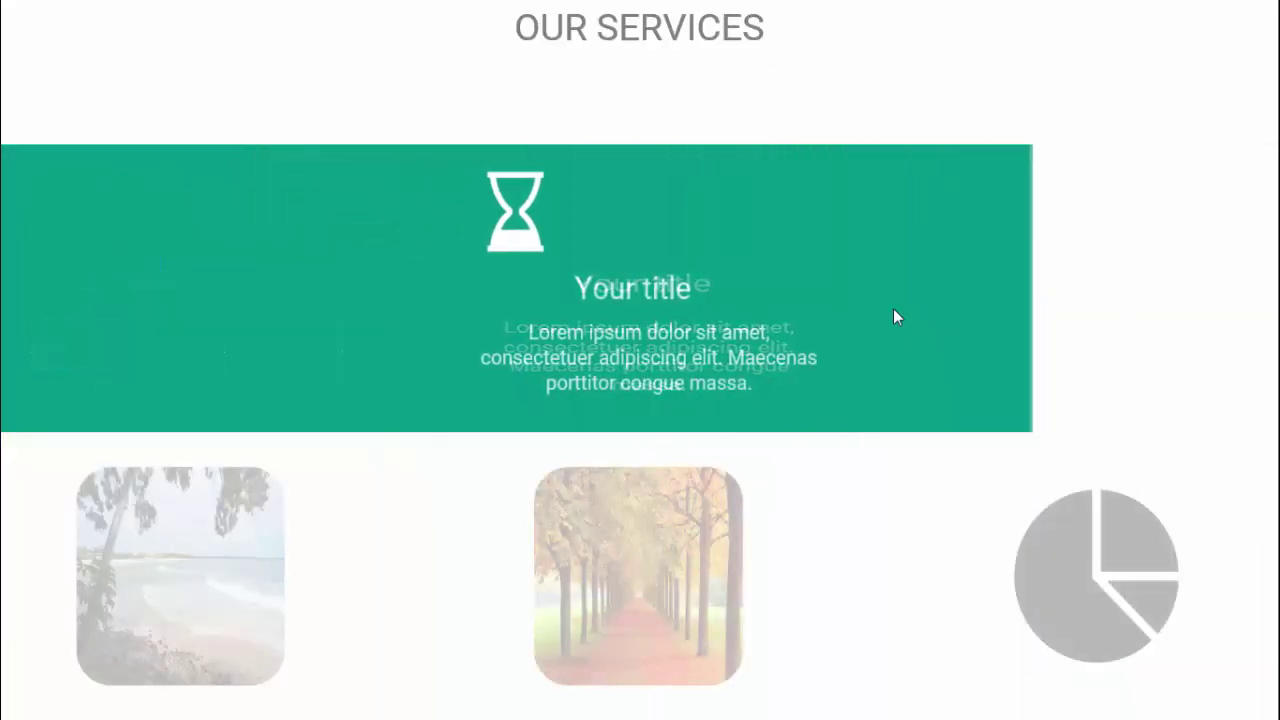
pyautogui.click(894, 311)
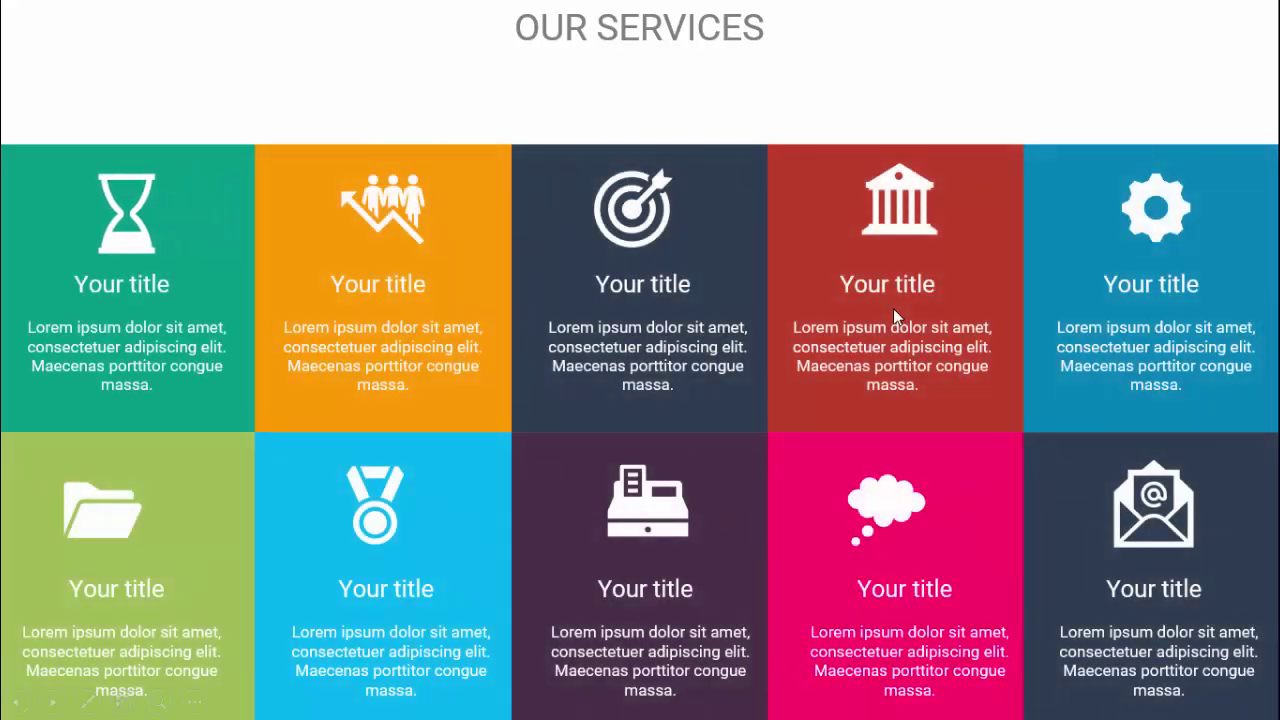
pyautogui.click(894, 311)
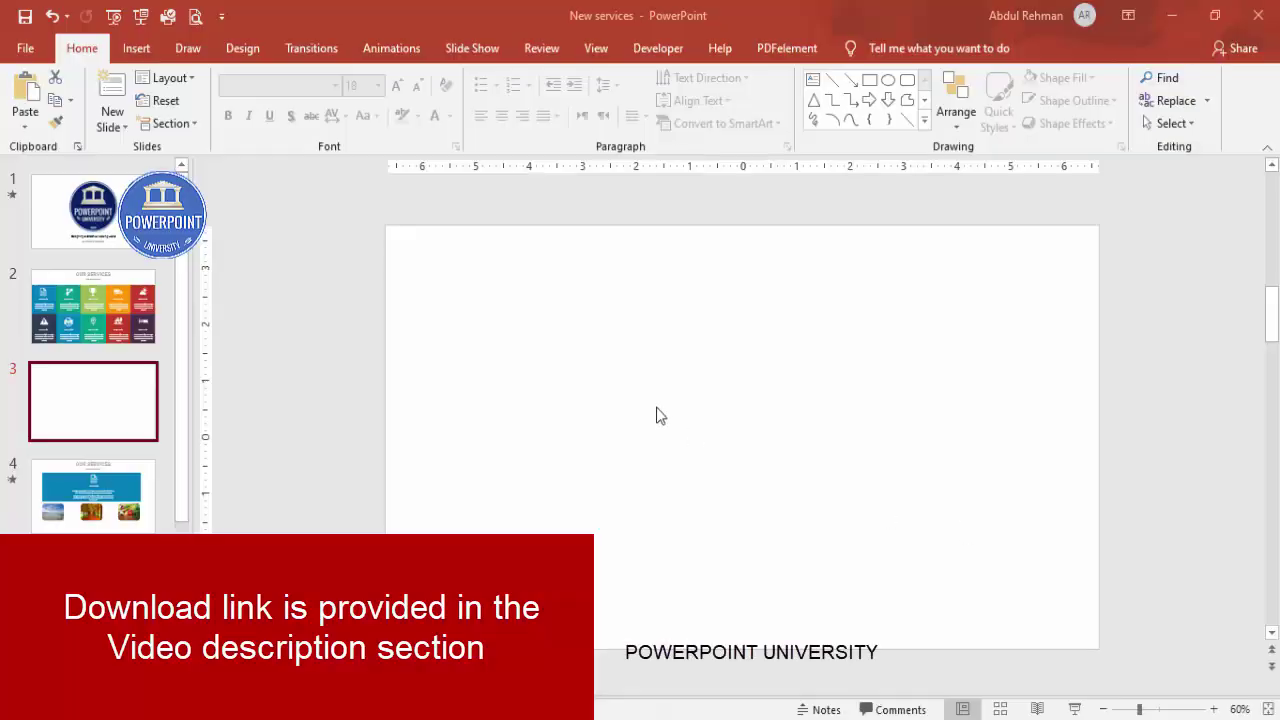
# Draw a rectangle on the blank slide and remove its outline.
pyautogui.click(148, 50)
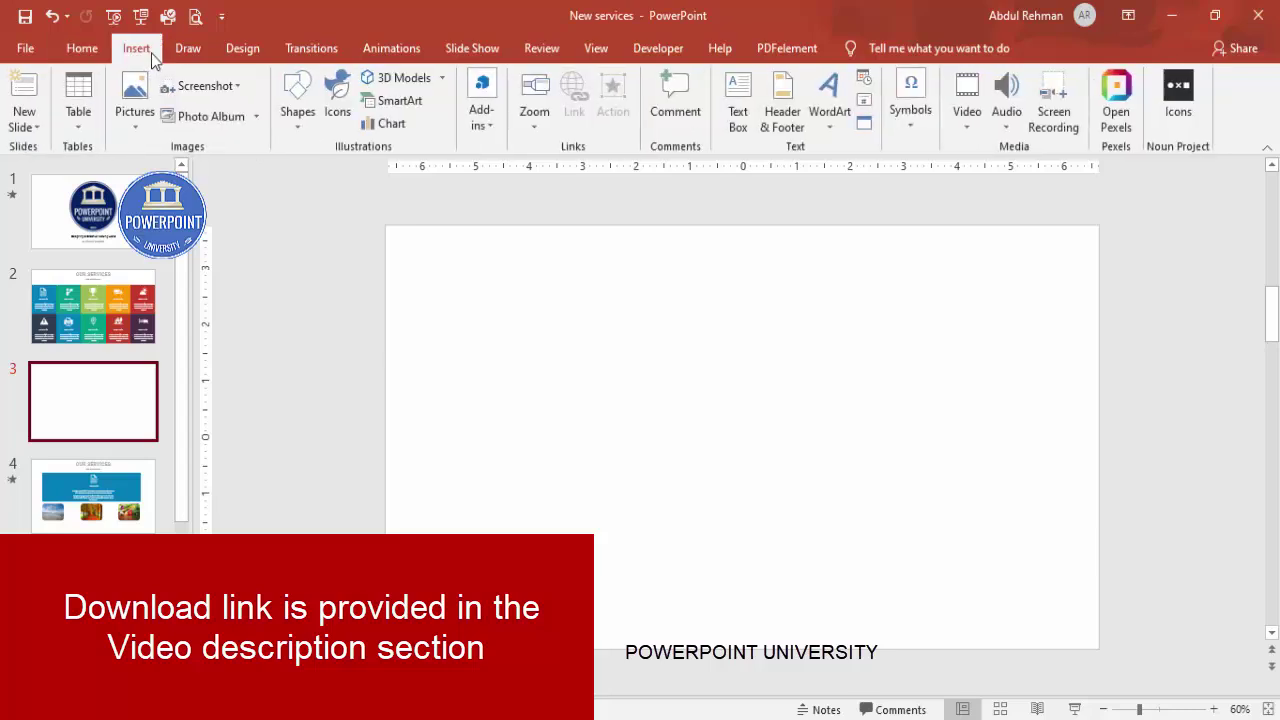
pyautogui.click(287, 132)
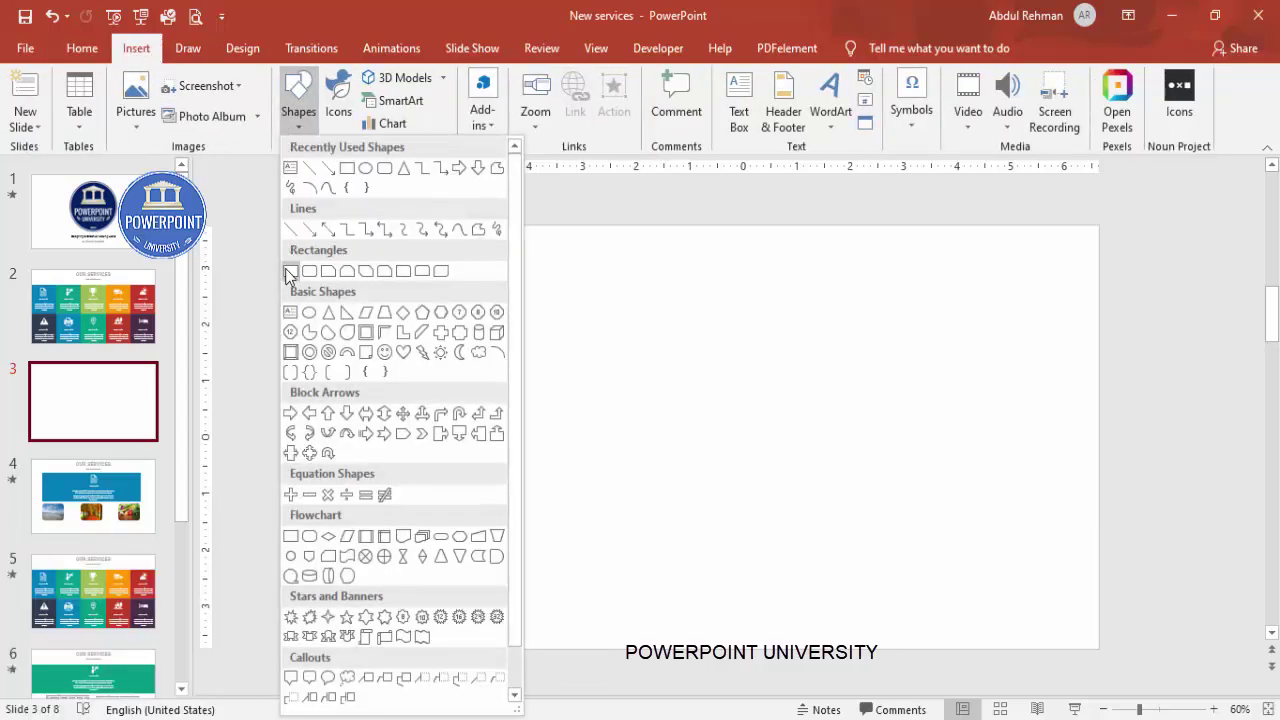
pyautogui.click(290, 272)
pyautogui.click(464, 403)
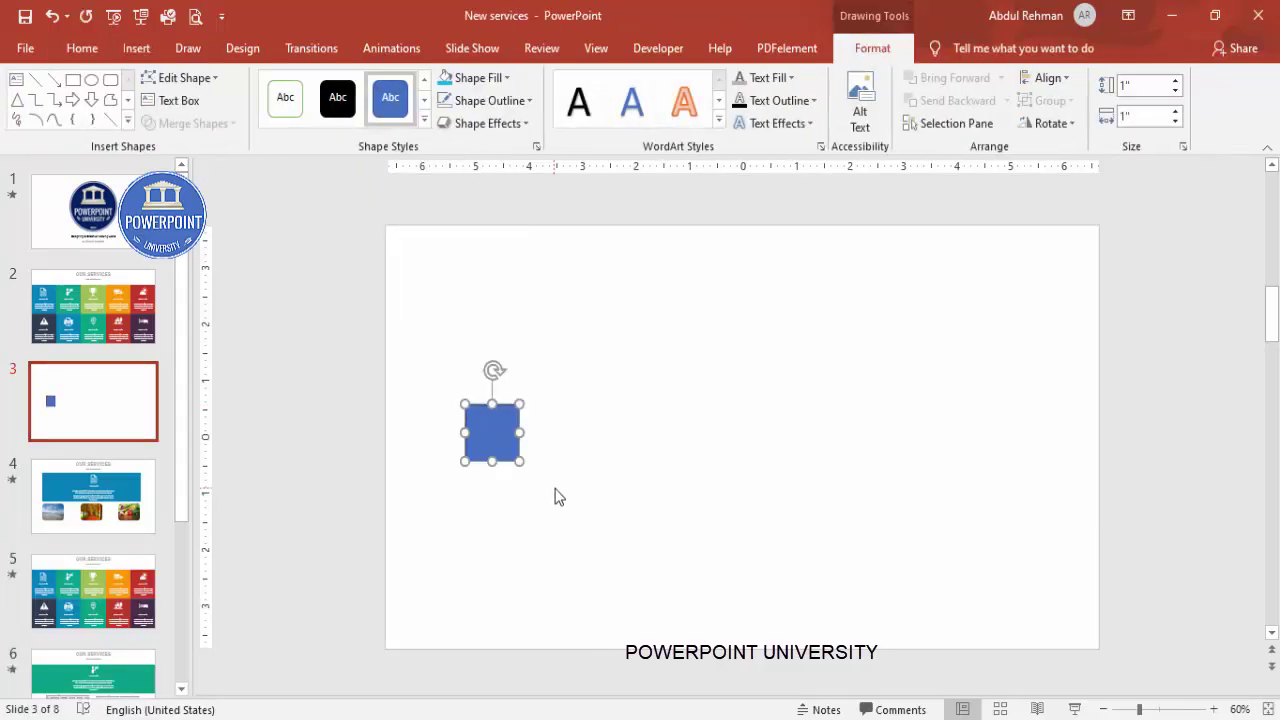
pyautogui.click(490, 100)
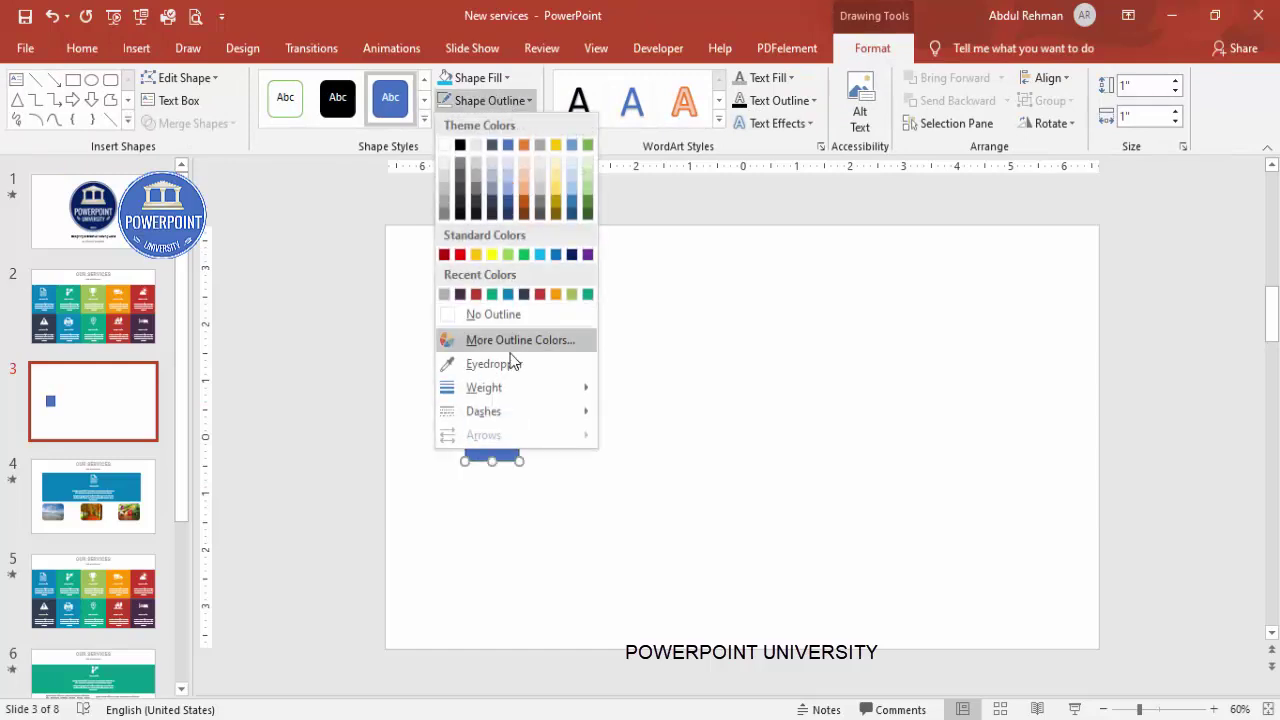
pyautogui.click(514, 316)
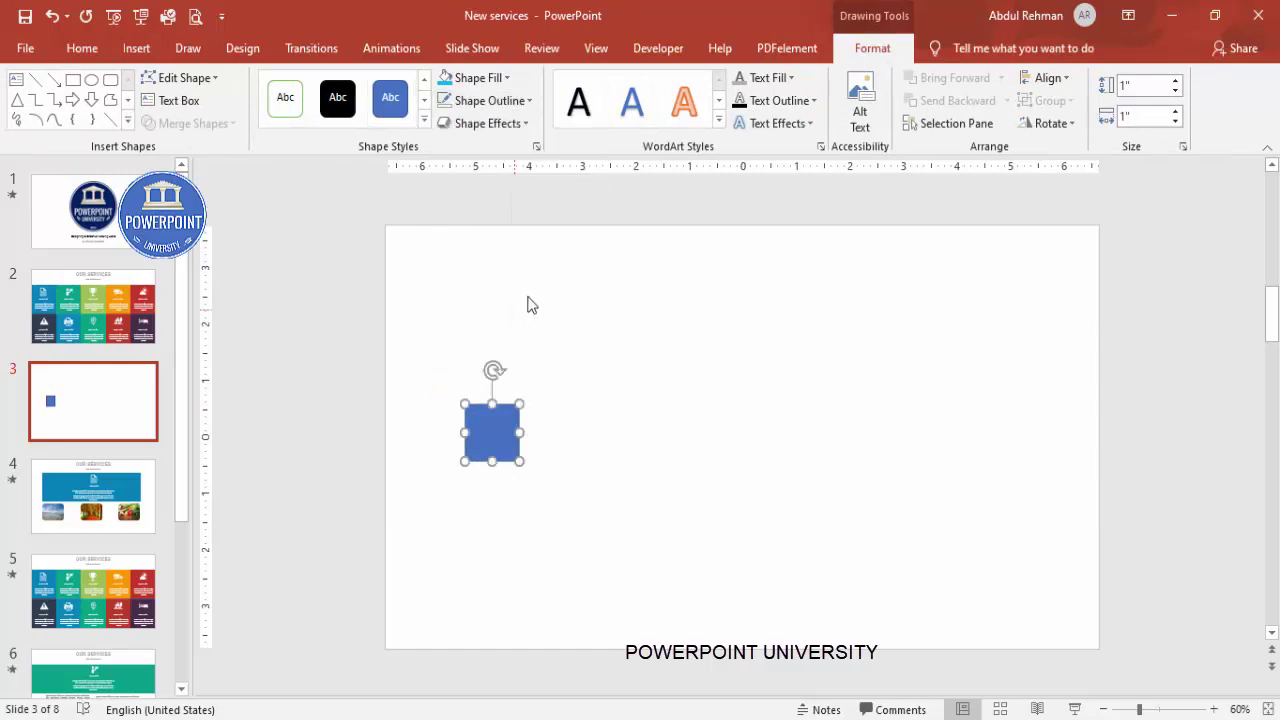
# Size the rectangle to 3" height and 2.67" width.
pyautogui.click(1140, 88)
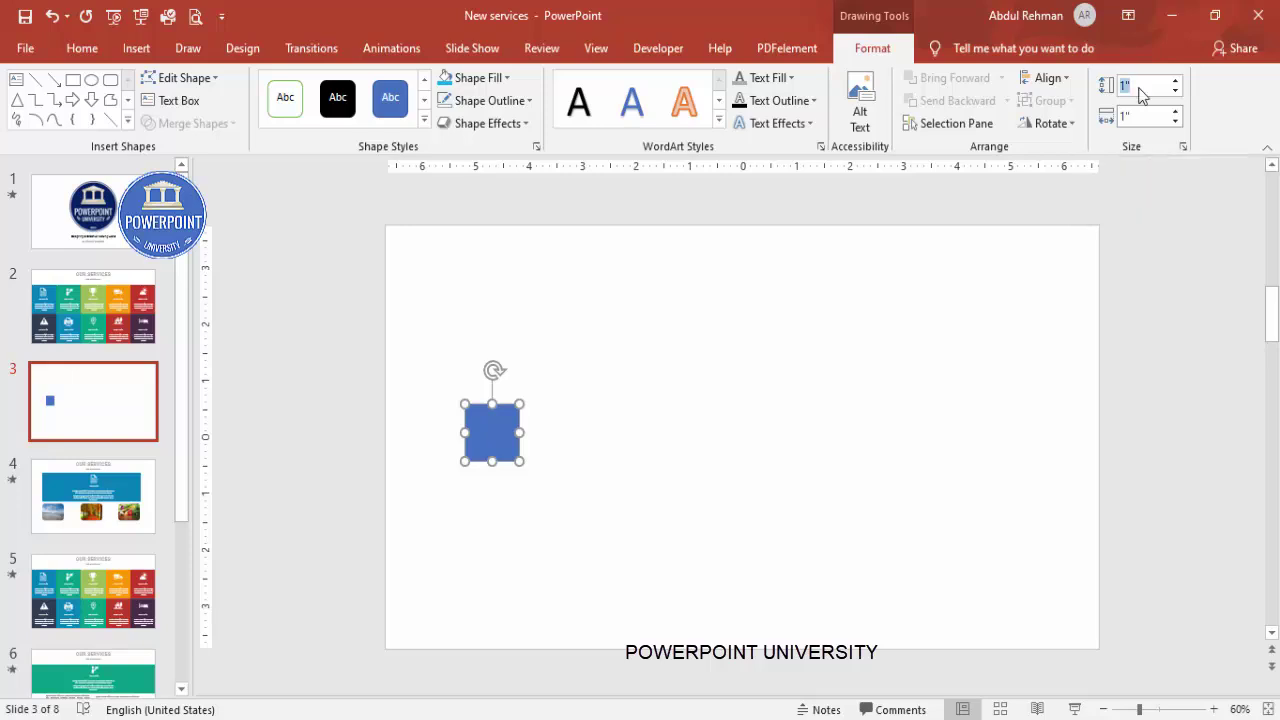
pyautogui.write('3')
pyautogui.click(1142, 116)
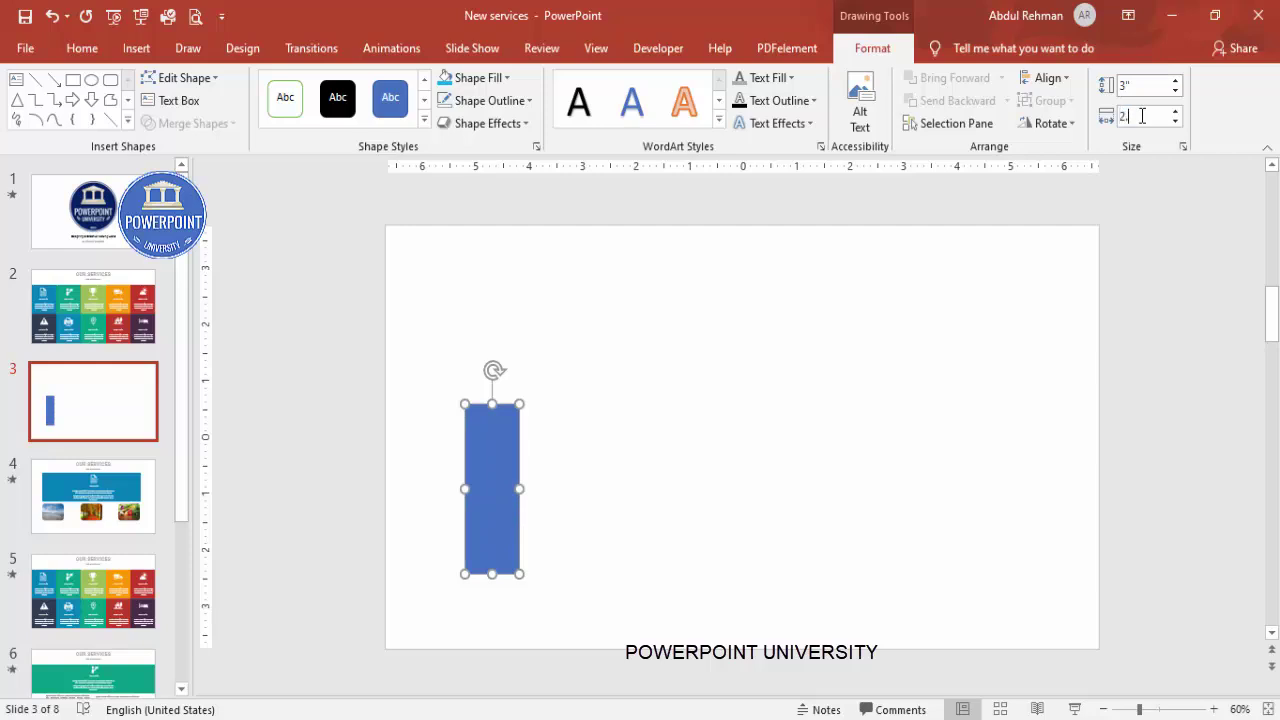
pyautogui.write('2.67')
pyautogui.press('Return')
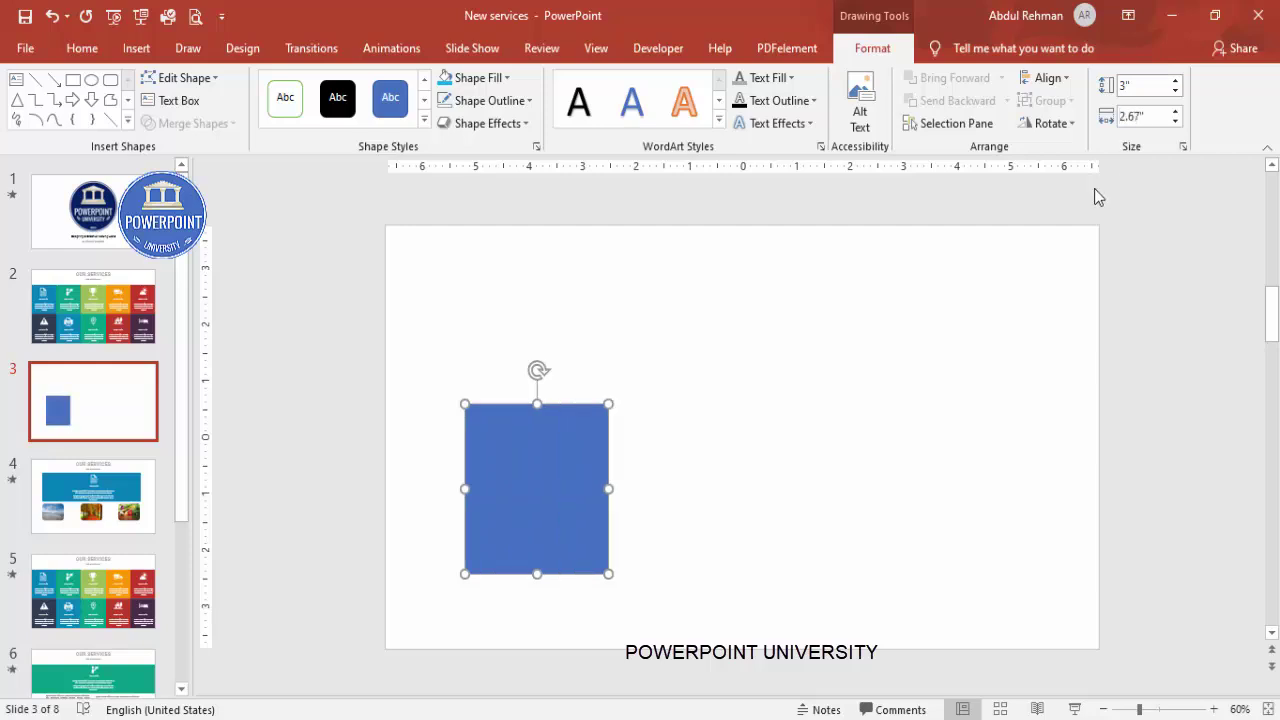
# Move the rectangle to the left edge and place a copy directly below it.
pyautogui.moveTo(527, 483); pyautogui.dragTo(463, 373)
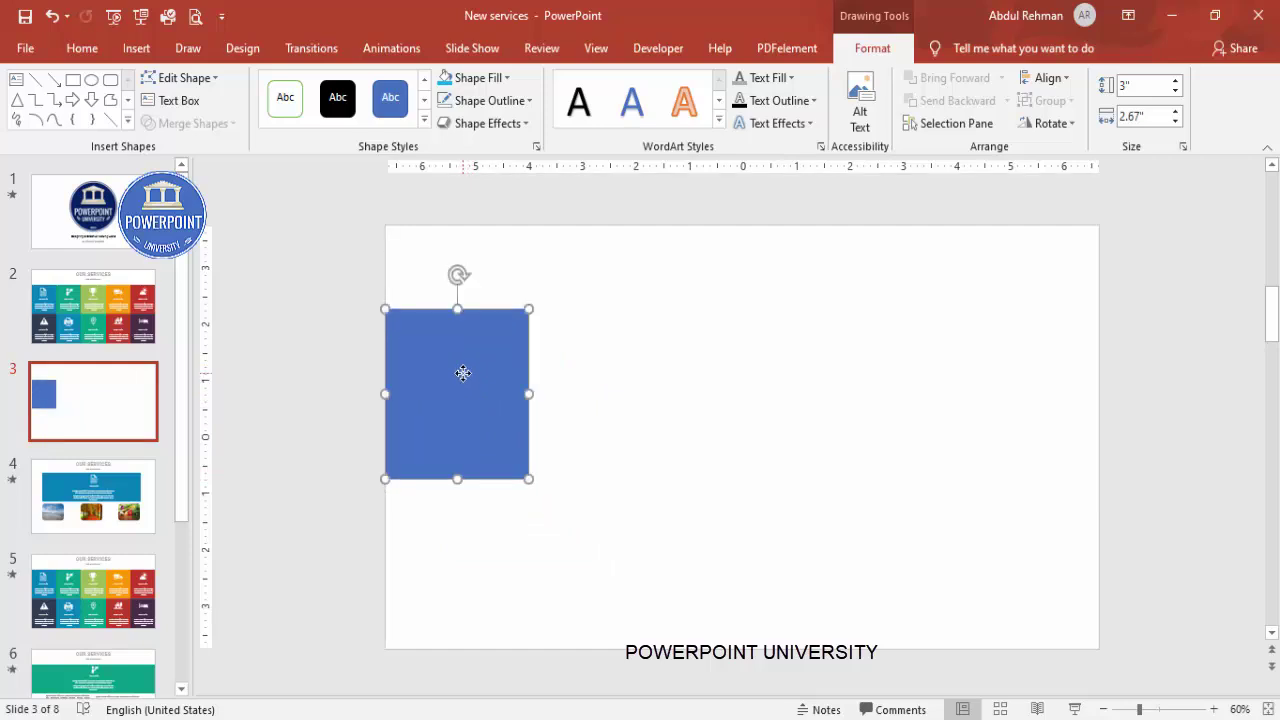
pyautogui.hotkey('ctrl', 'd')
pyautogui.moveTo(464, 384); pyautogui.dragTo(454, 548)
pyautogui.click(596, 373)
pyautogui.click(477, 388)
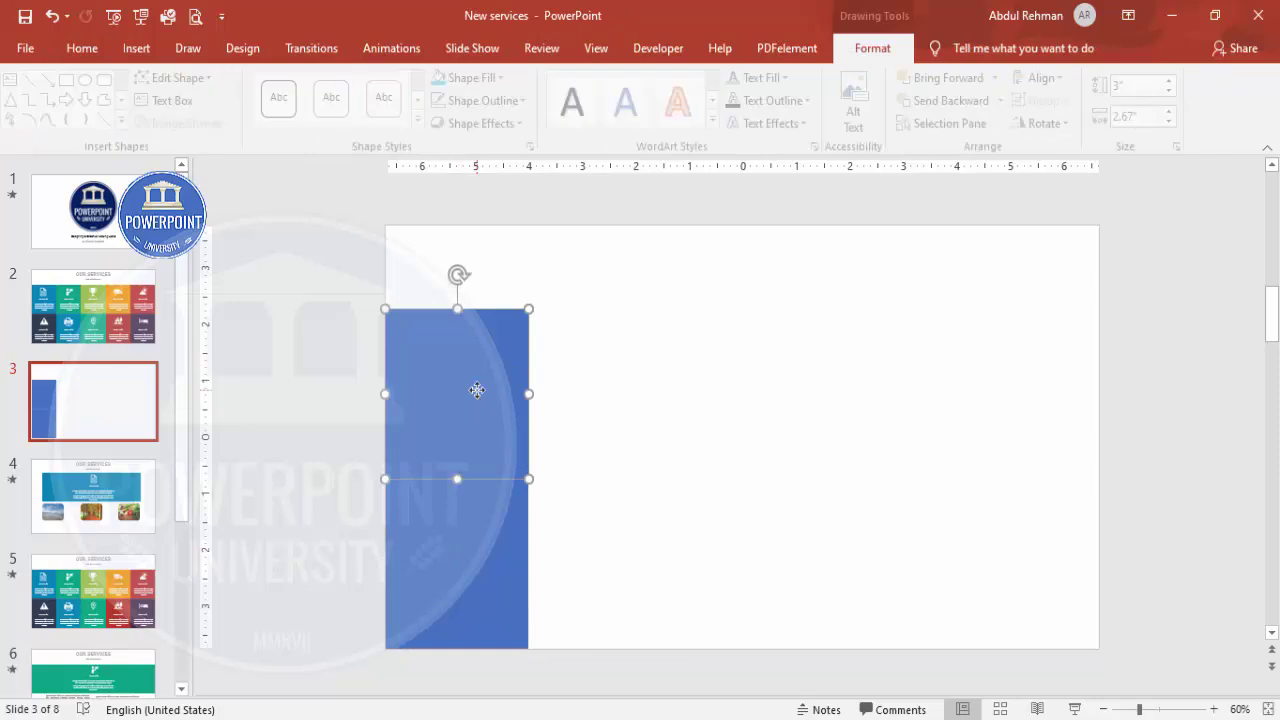
pyautogui.moveTo(476, 375); pyautogui.dragTo(476, 380)
# Copy the stacked rectangle pair rightward repeatedly until five columns fill the slide width.
pyautogui.click(727, 461)
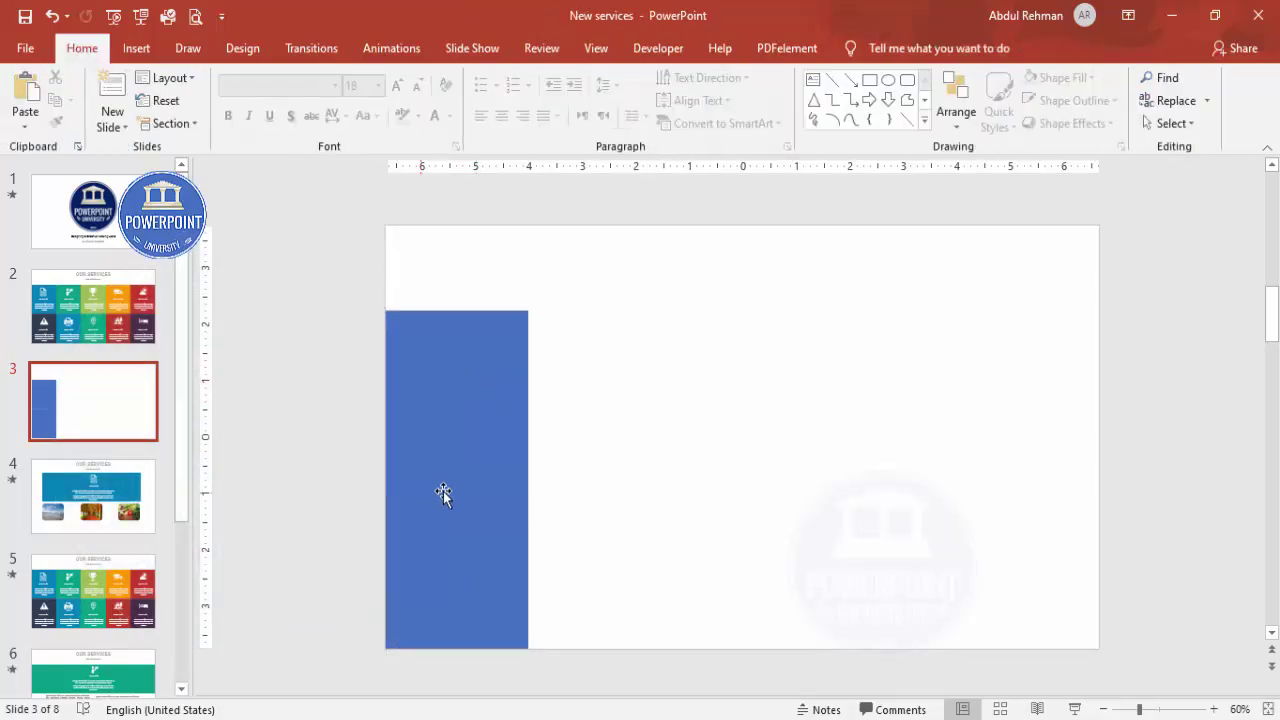
pyautogui.click(491, 394)
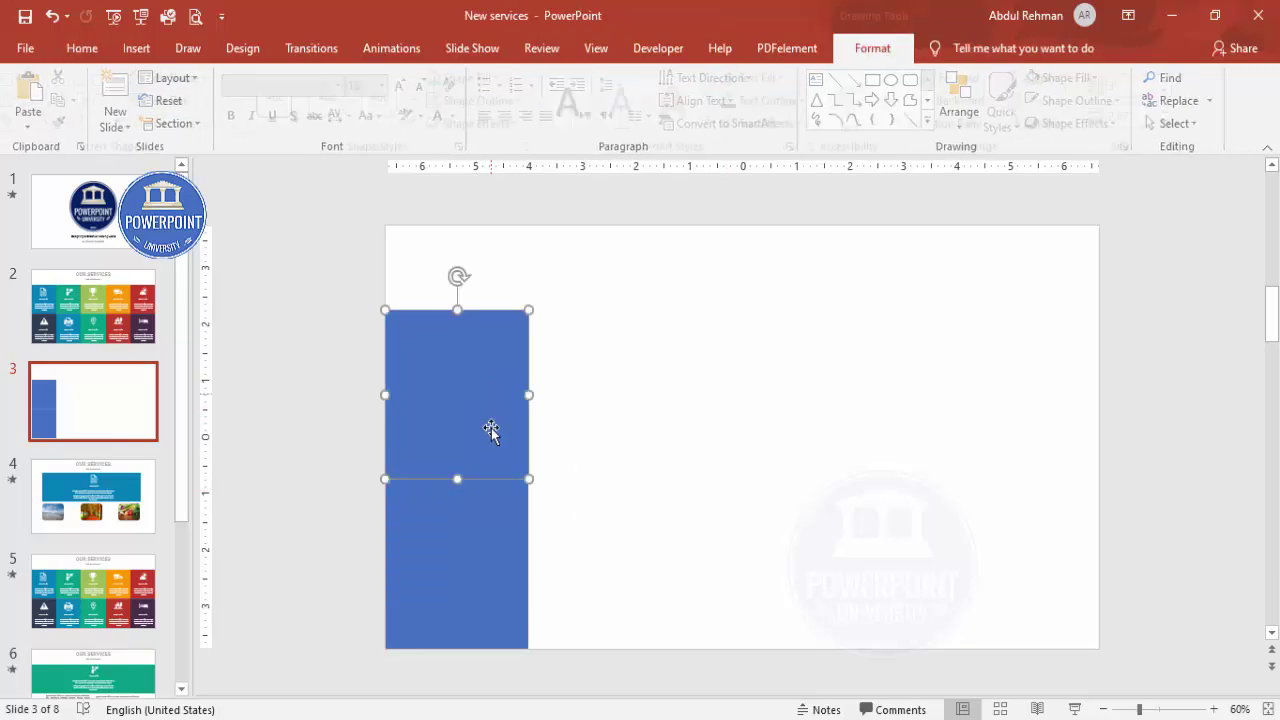
pyautogui.keyDown('shift'); pyautogui.click(491, 545); pyautogui.keyUp('shift')
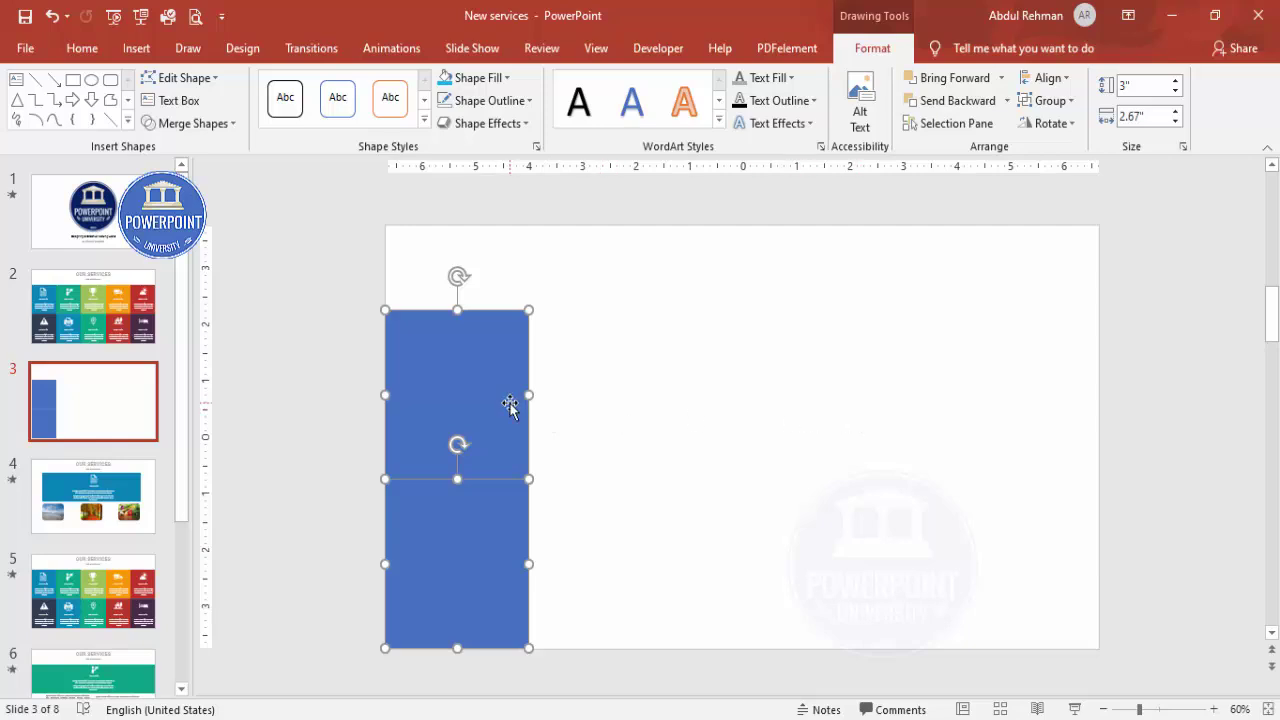
pyautogui.moveTo(503, 403); pyautogui.dragTo(635, 384)
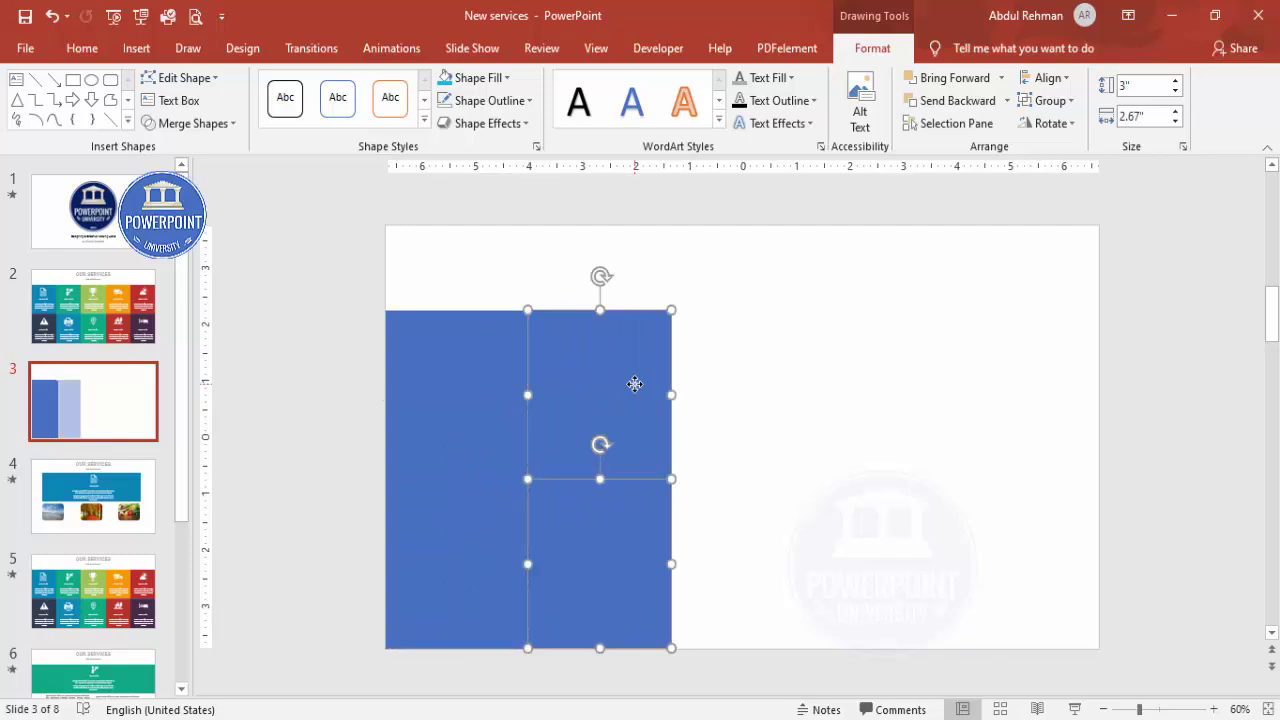
pyautogui.hotkey('ctrl', 'd')
pyautogui.hotkey('ctrl', 'd')
pyautogui.hotkey('ctrl', 'd')
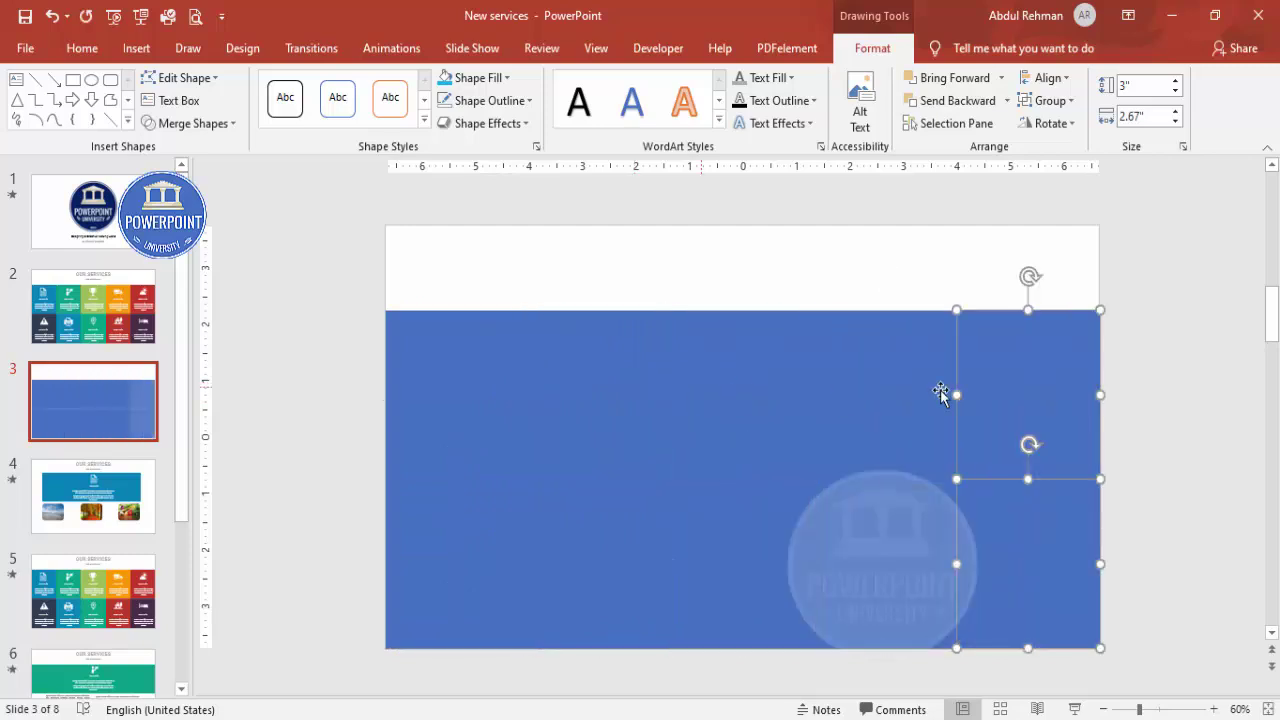
pyautogui.click(1123, 386)
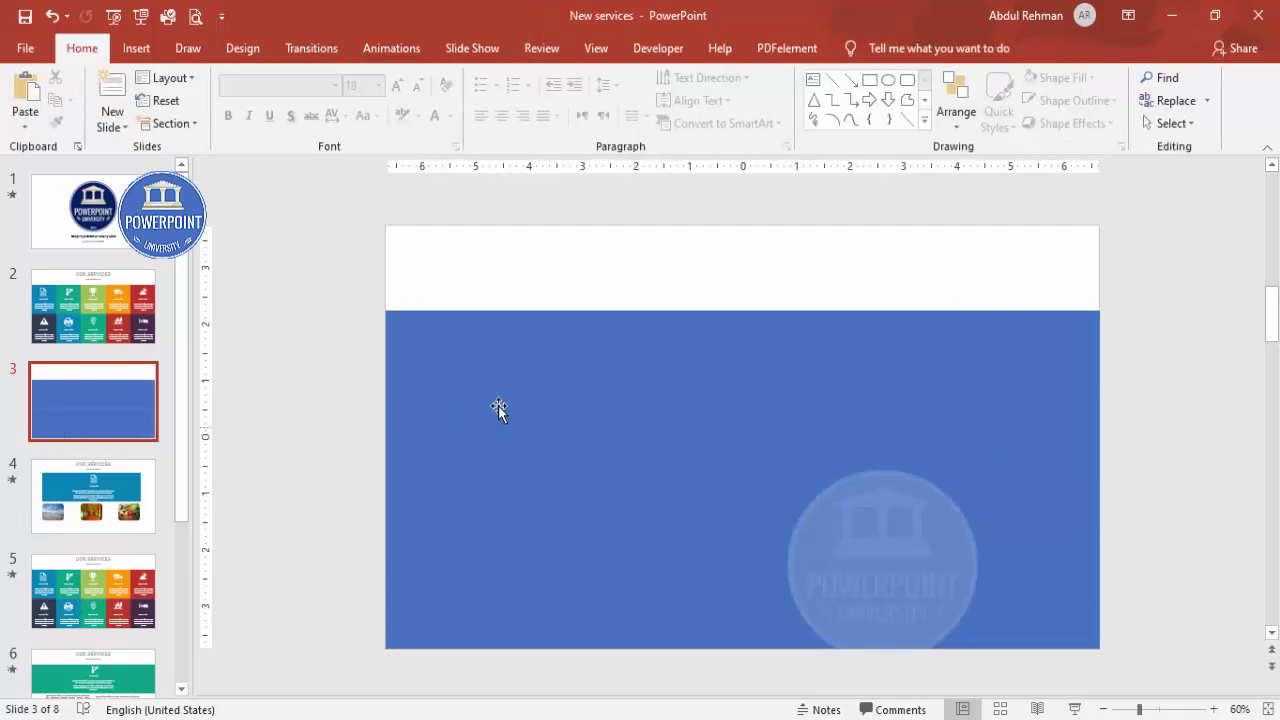
# Fill the first two top-row tiles green and orange.
pyautogui.click(456, 361)
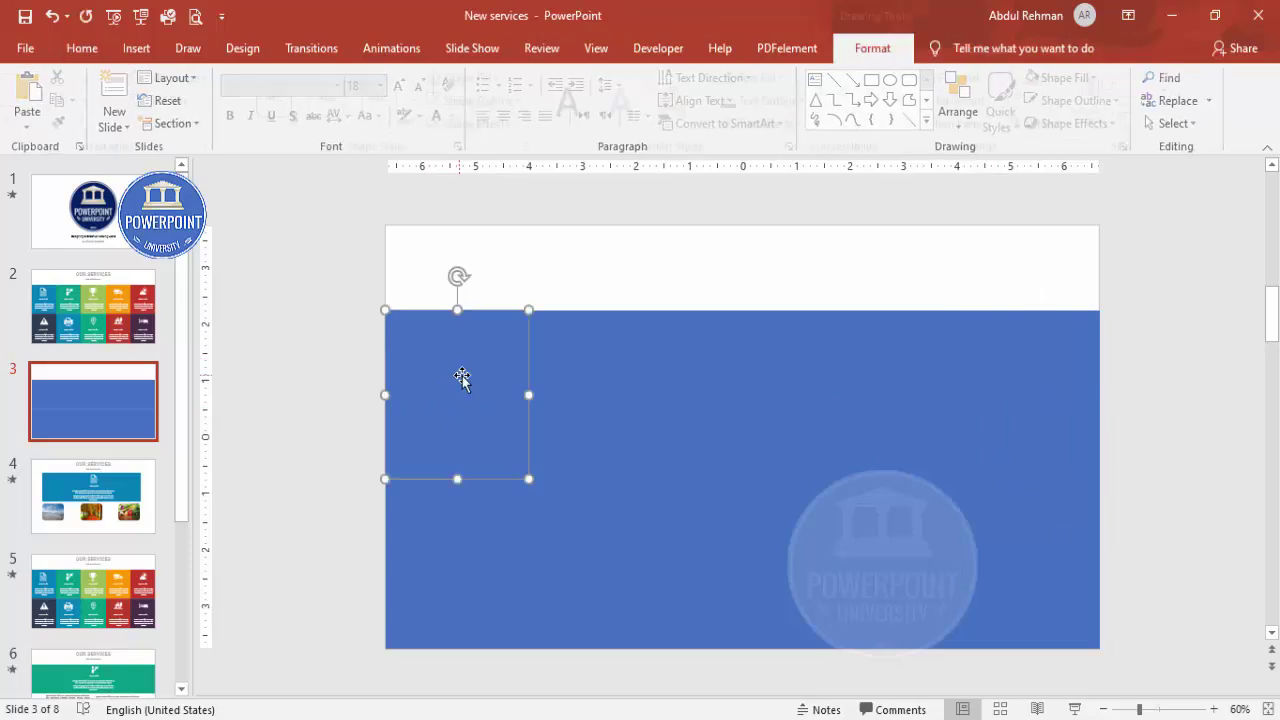
pyautogui.click(575, 378)
pyautogui.click(704, 383)
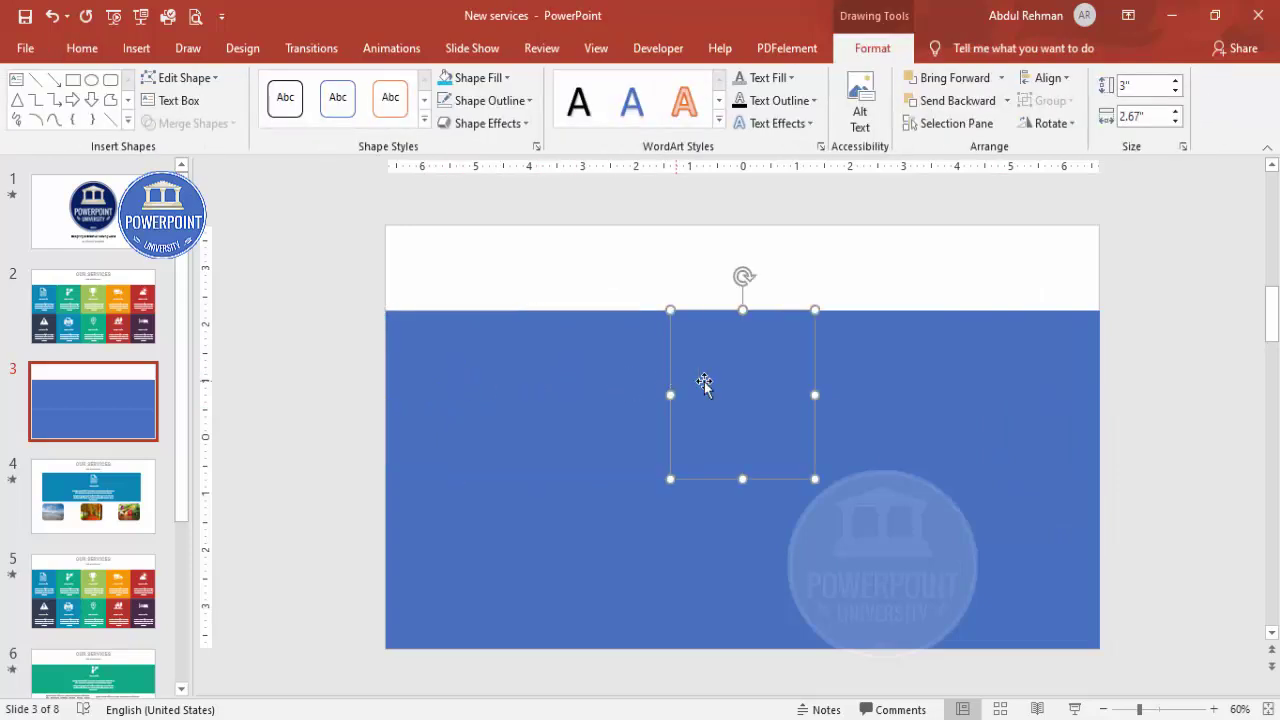
pyautogui.click(482, 353)
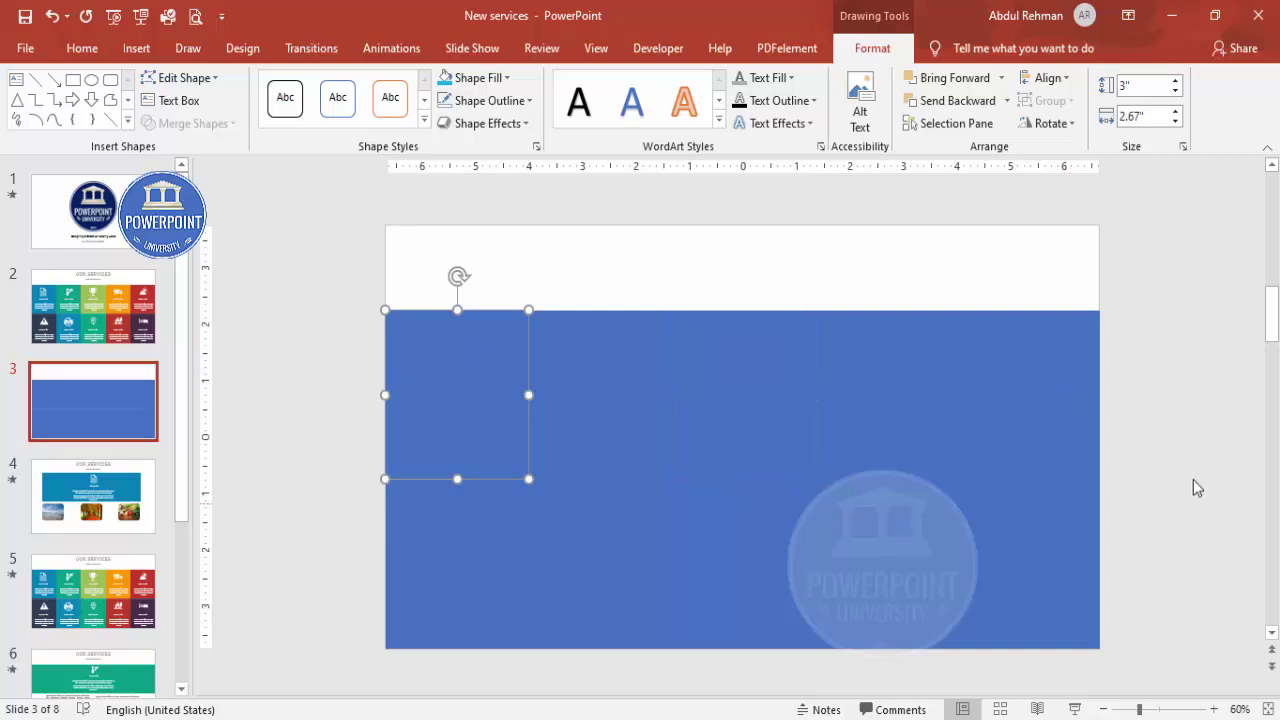
pyautogui.click(500, 82)
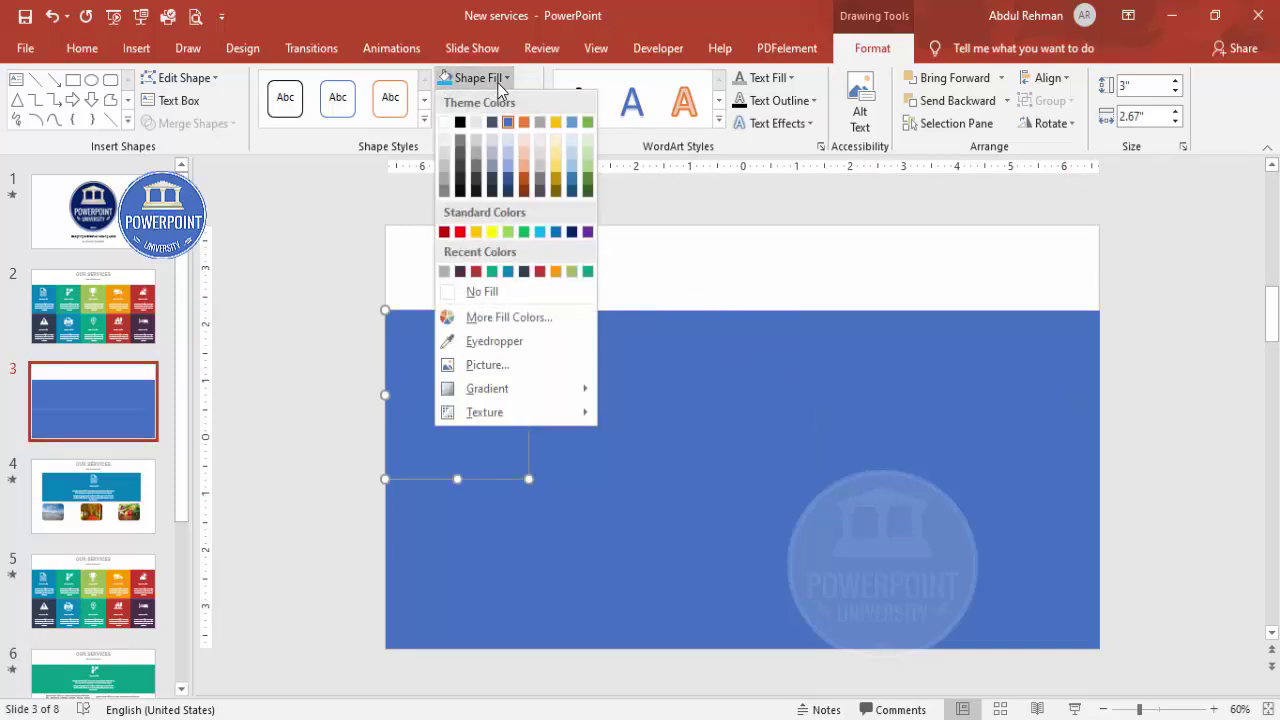
pyautogui.click(588, 271)
pyautogui.click(558, 359)
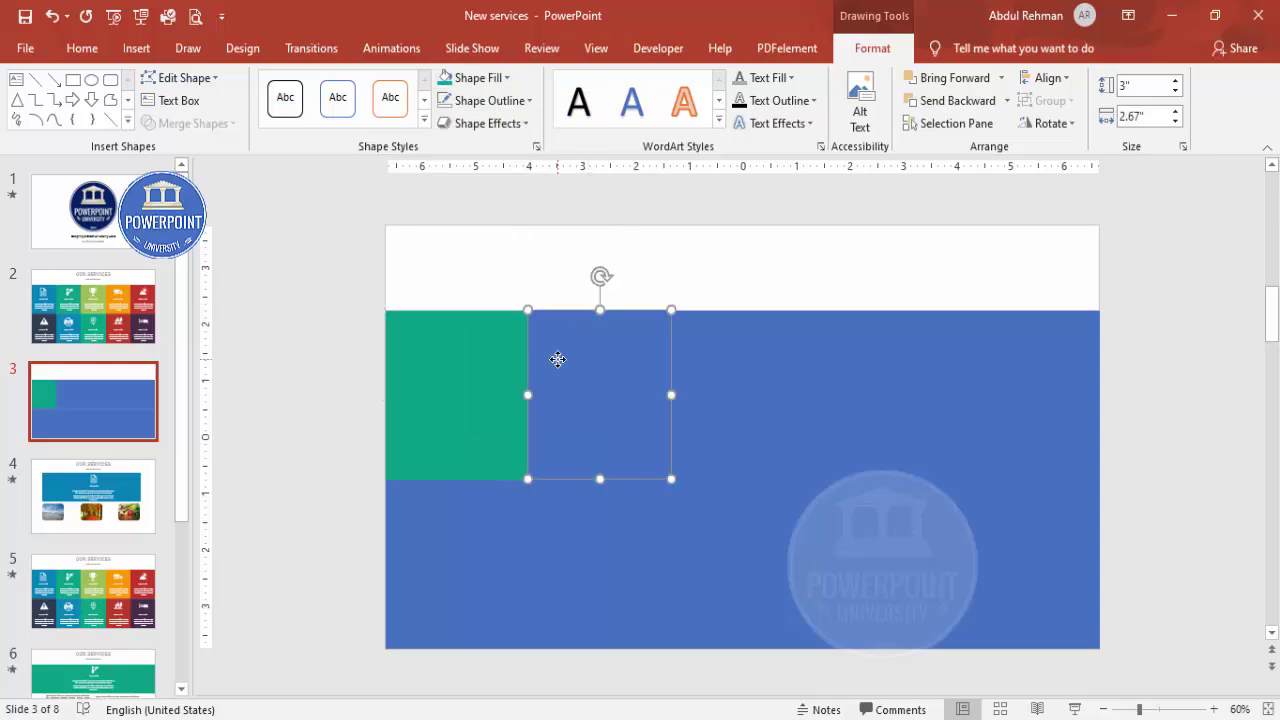
pyautogui.click(500, 79)
pyautogui.click(571, 271)
# Fill the remaining top-row tiles navy, red and blue.
pyautogui.click(757, 414)
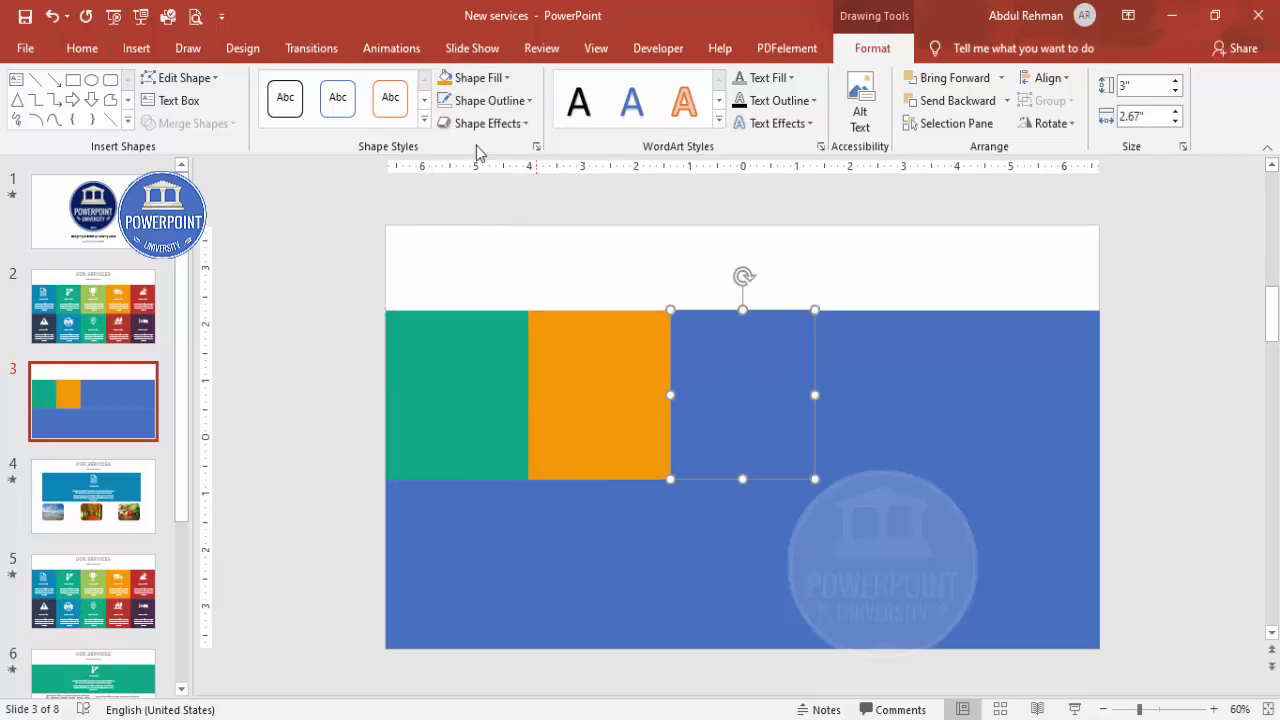
pyautogui.click(476, 78)
pyautogui.click(556, 271)
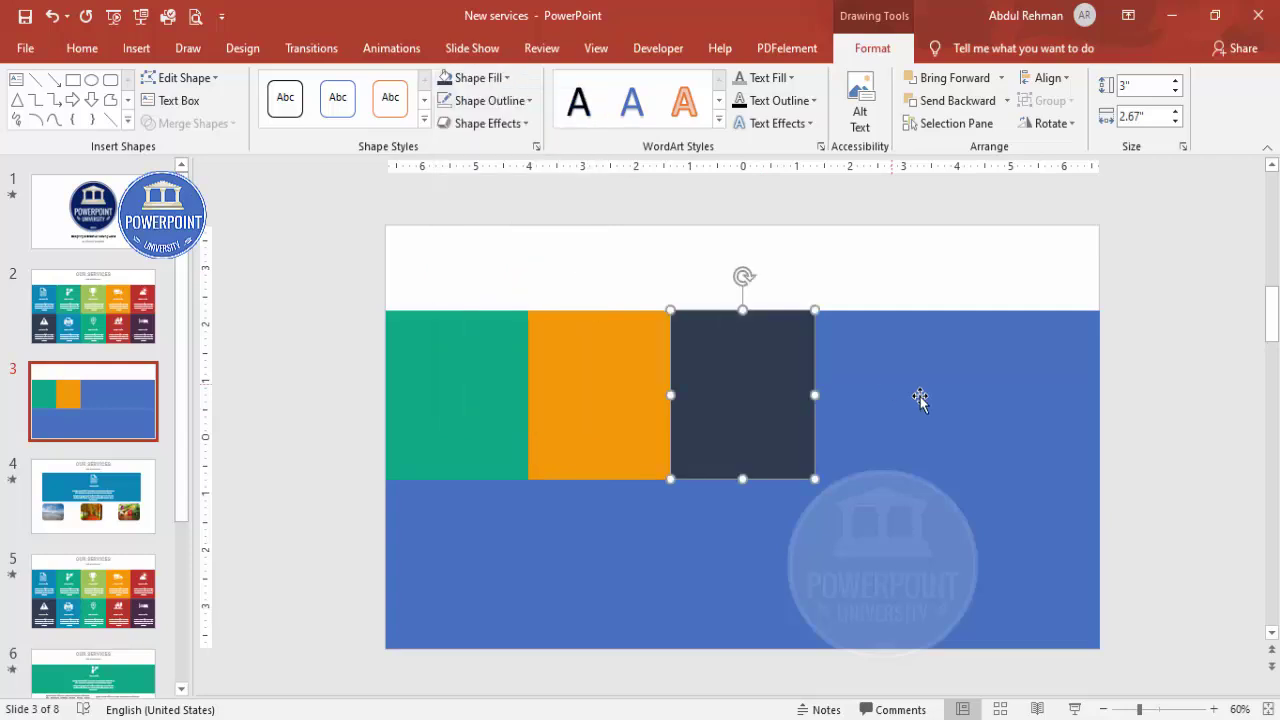
pyautogui.click(873, 380)
pyautogui.click(470, 78)
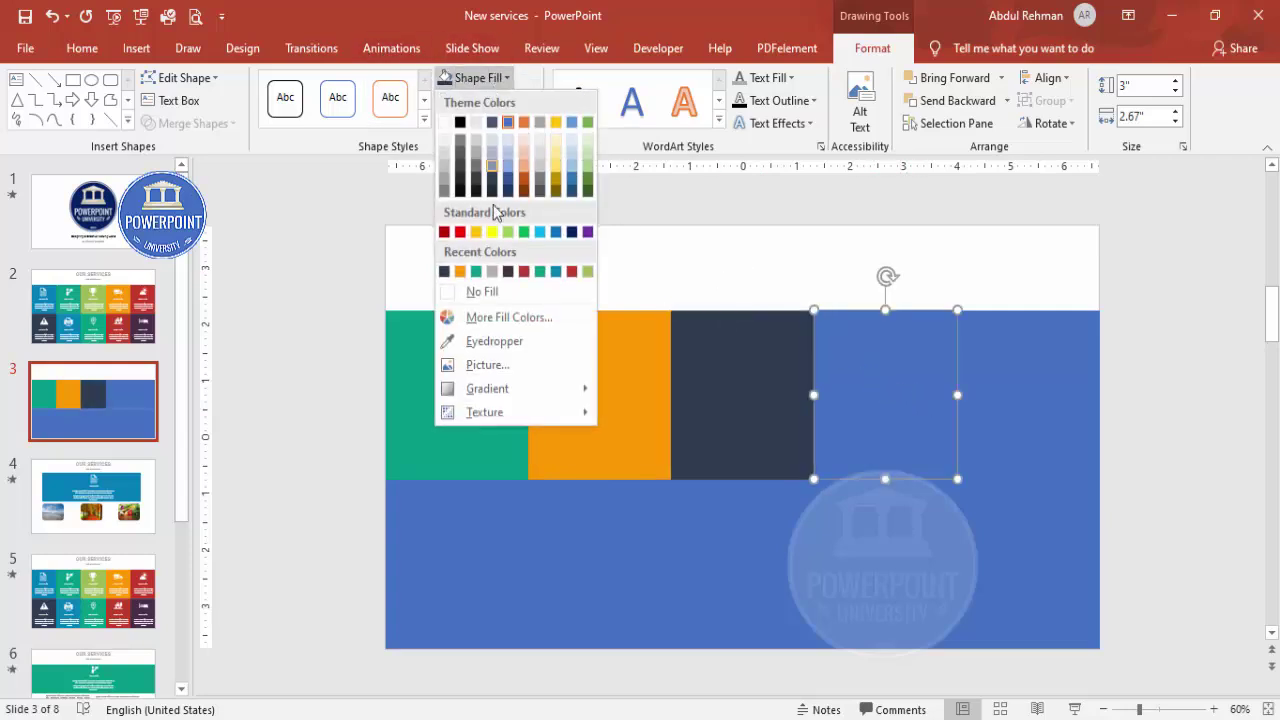
pyautogui.click(525, 272)
pyautogui.click(1004, 363)
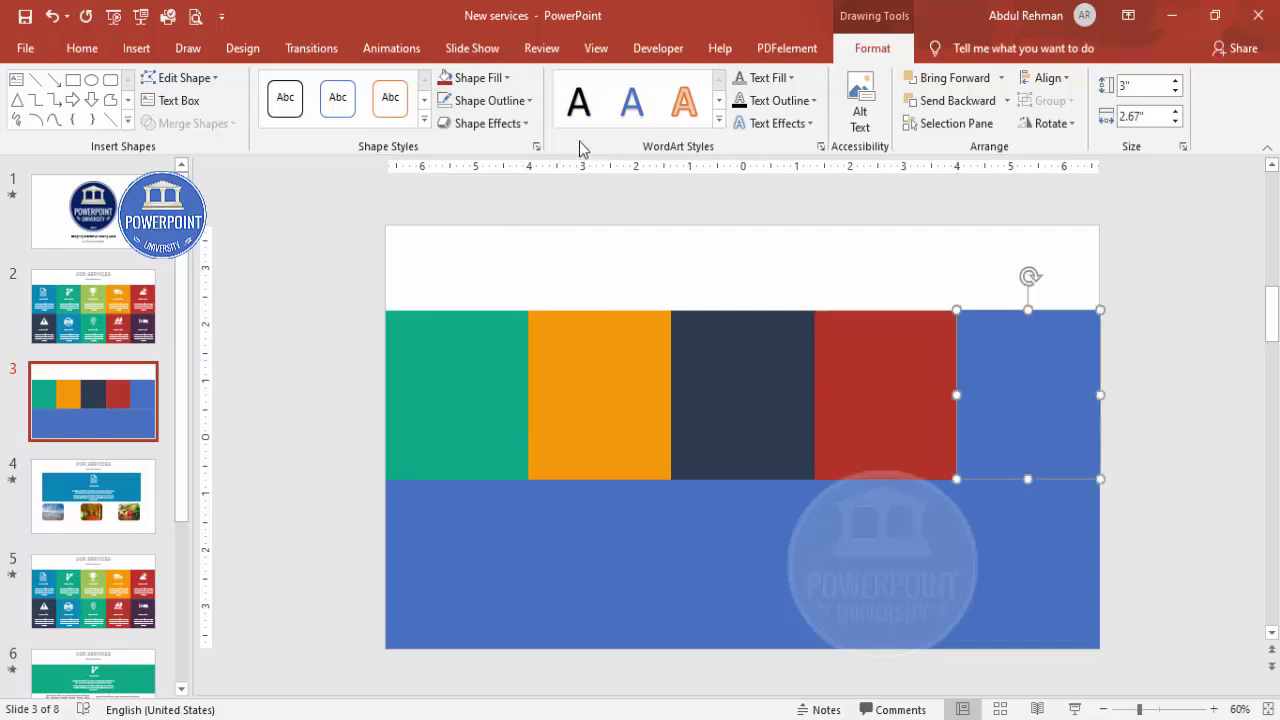
pyautogui.click(509, 79)
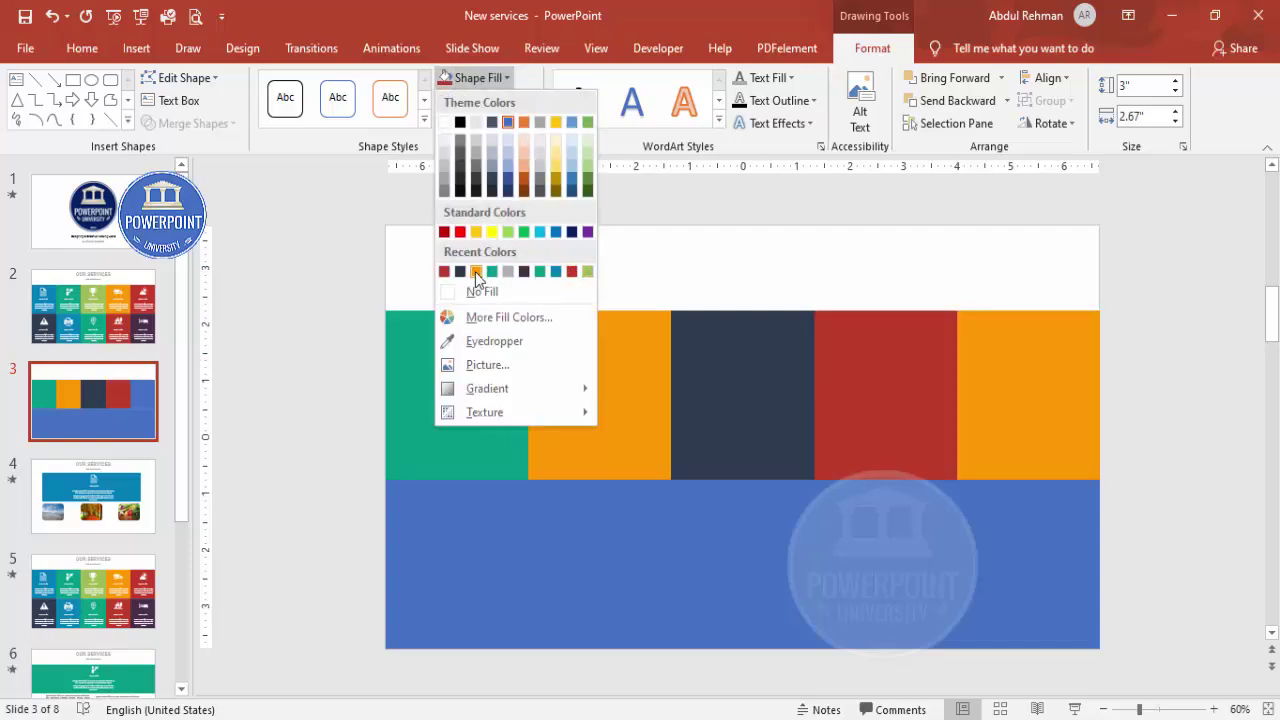
pyautogui.click(558, 275)
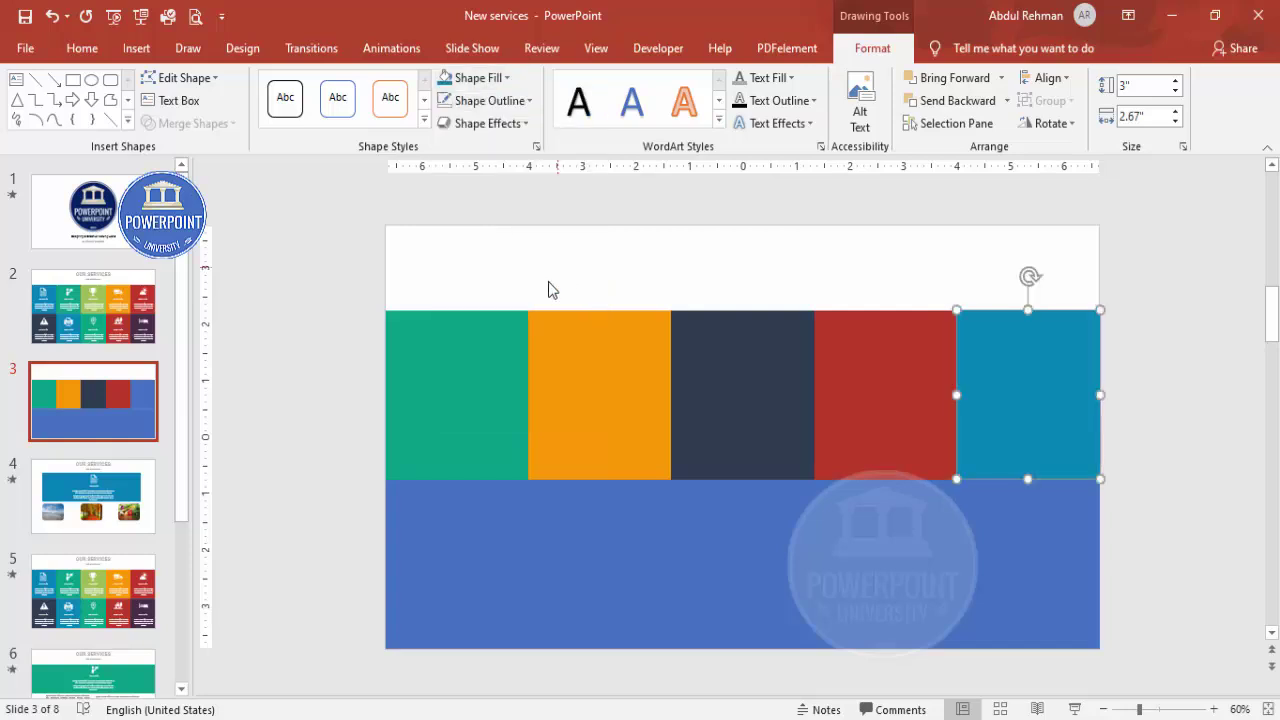
# Fill the first three bottom-row tiles lime, teal and purple.
pyautogui.click(452, 643)
pyautogui.click(490, 78)
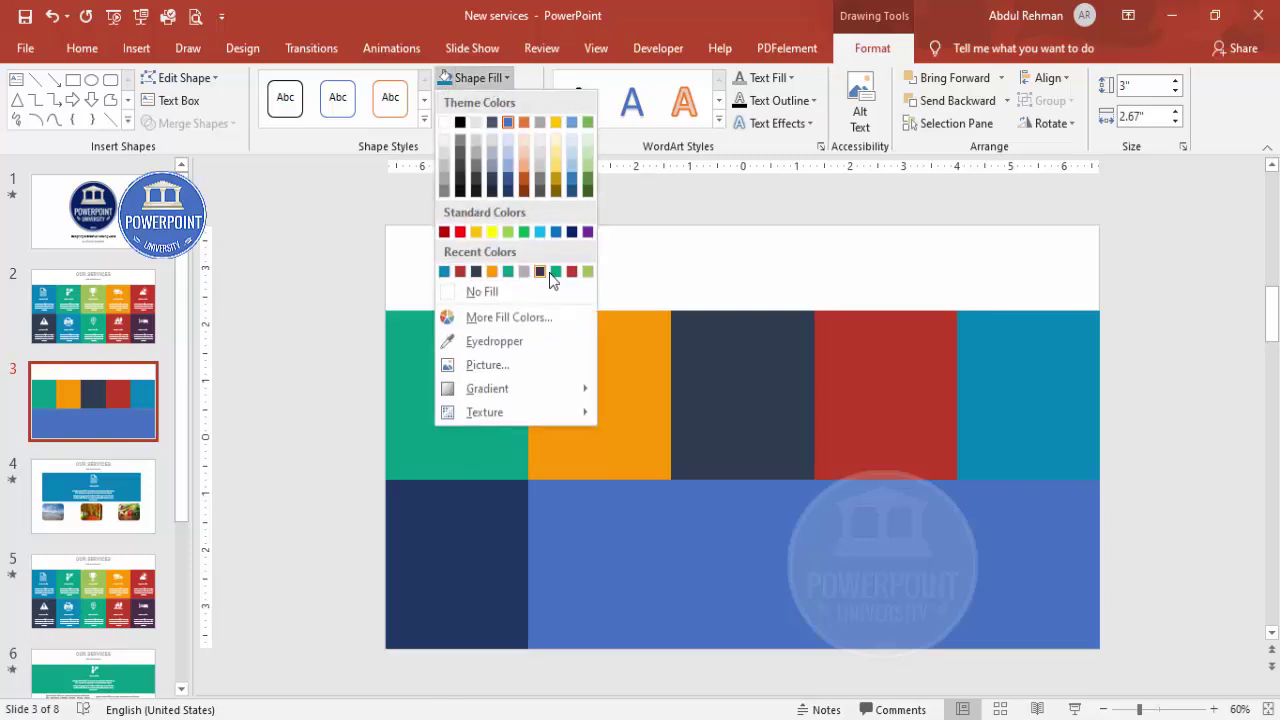
pyautogui.click(587, 277)
pyautogui.click(594, 517)
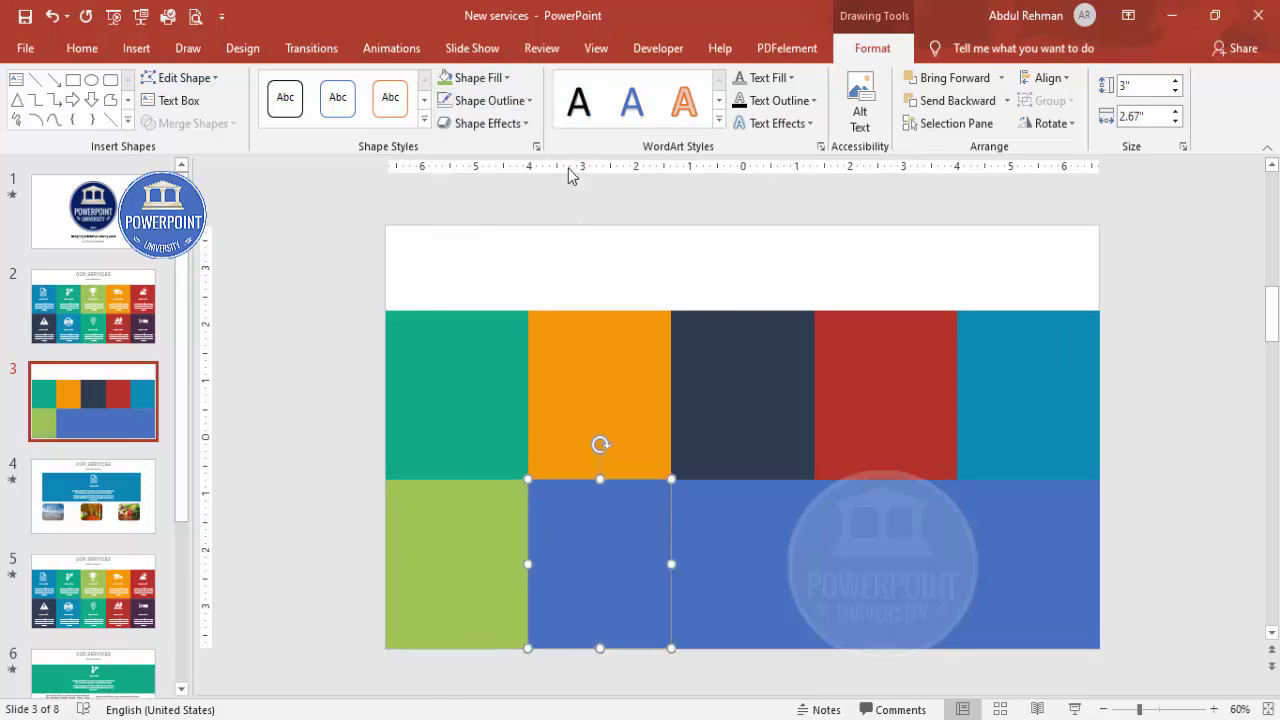
pyautogui.click(478, 78)
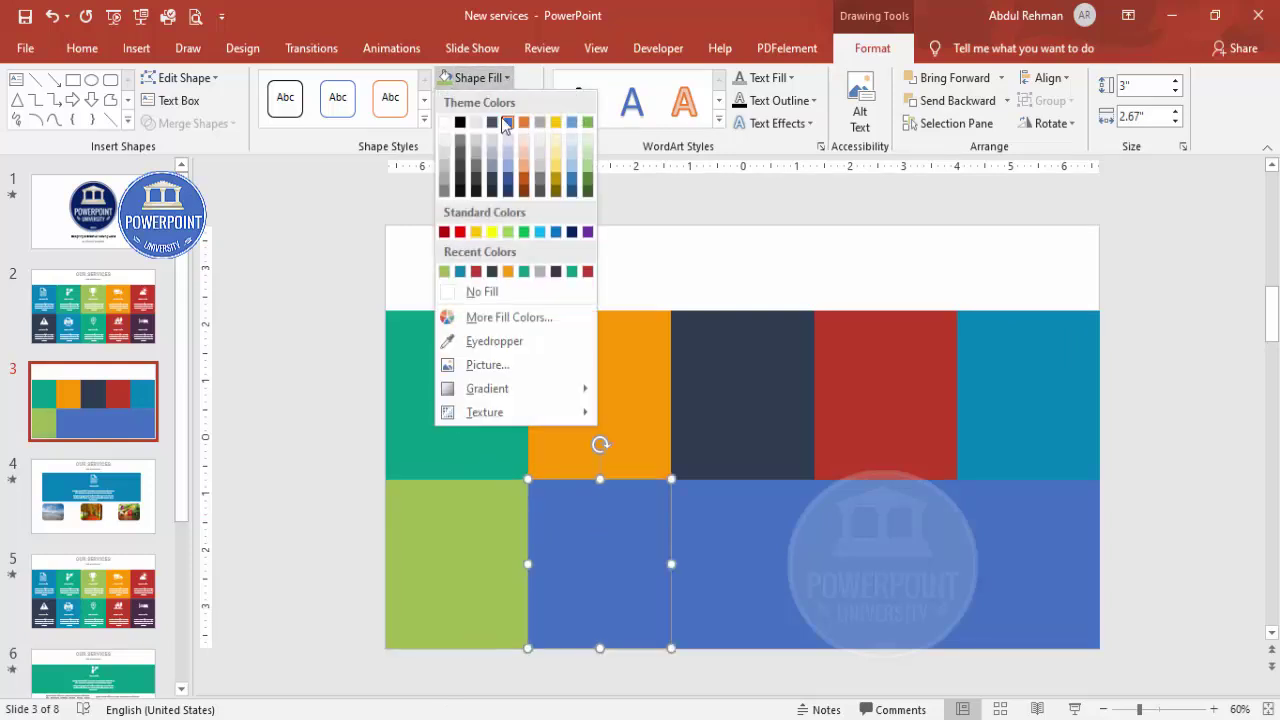
pyautogui.click(528, 276)
pyautogui.click(682, 514)
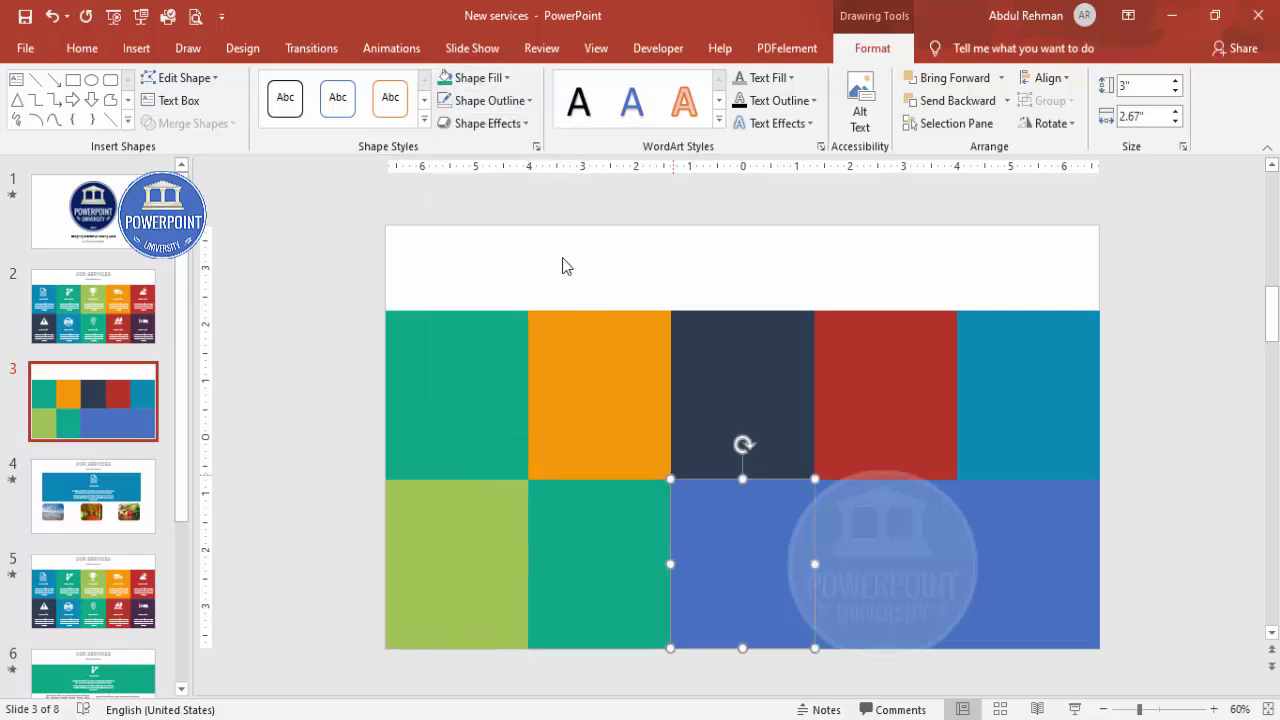
pyautogui.click(478, 78)
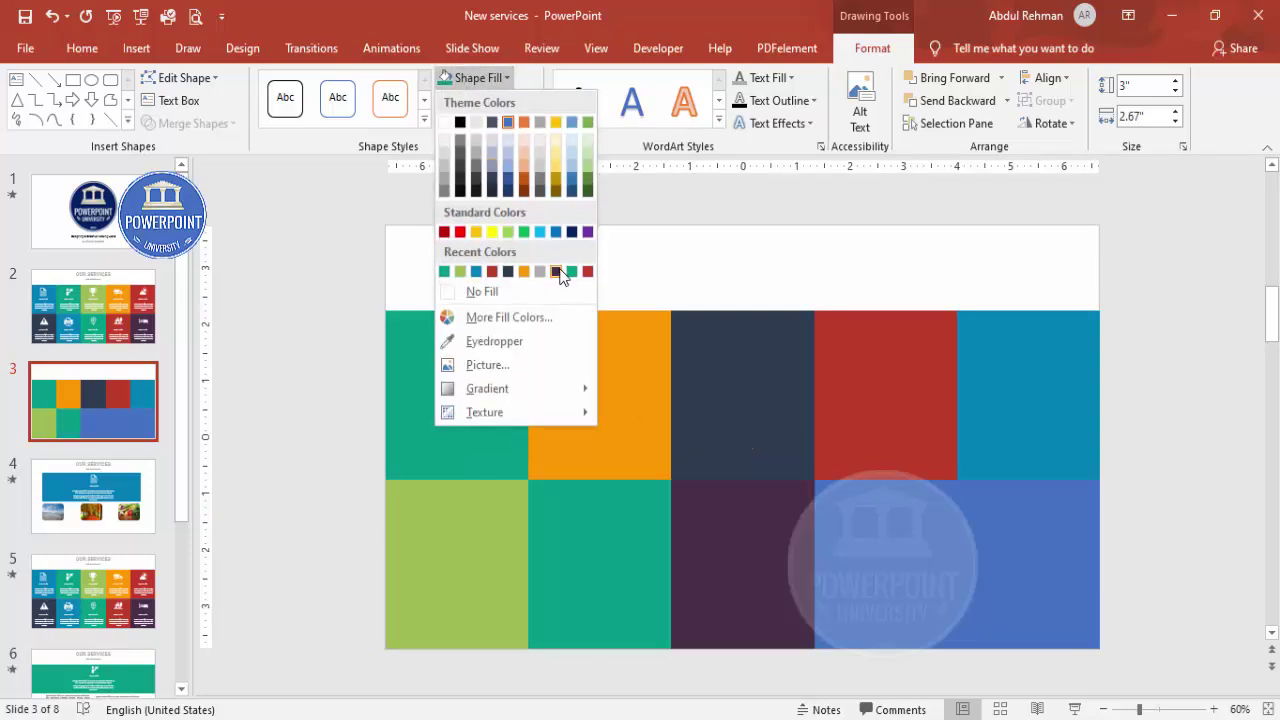
pyautogui.click(563, 276)
# Fill the fourth bottom tile bright pink from the Standard palette and the last tile navy.
pyautogui.click(840, 492)
pyautogui.click(478, 78)
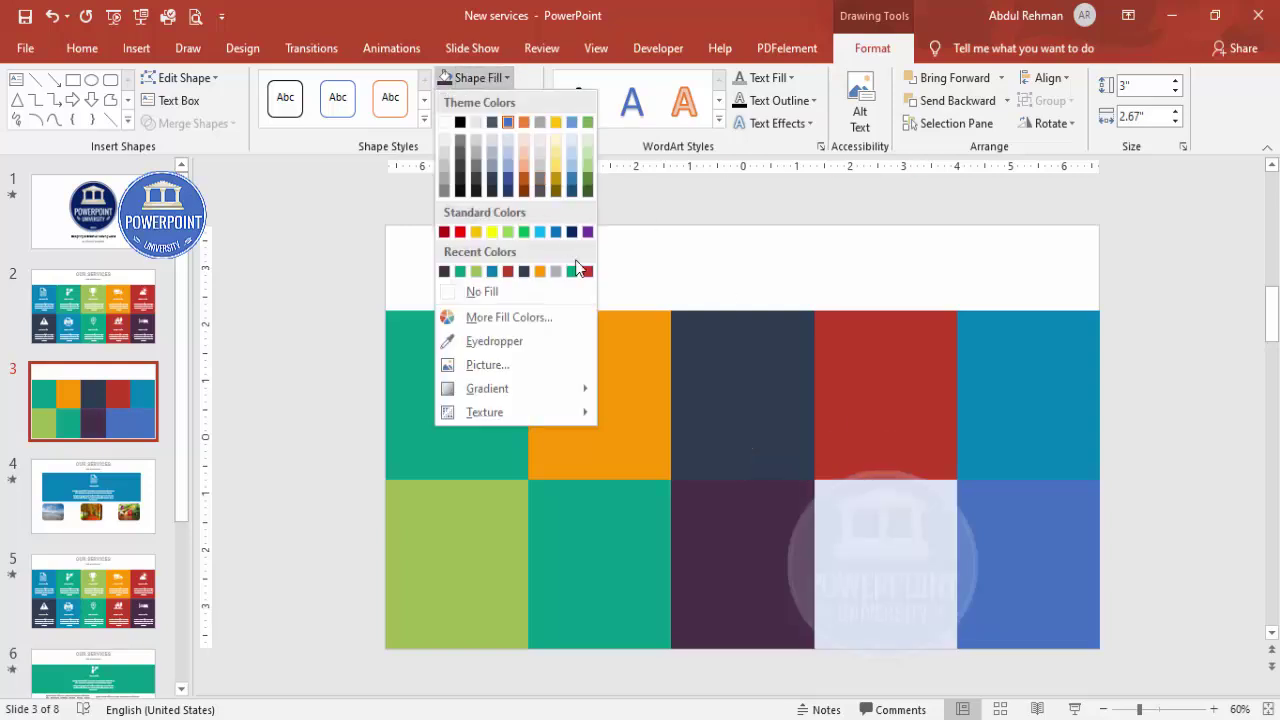
pyautogui.click(518, 316)
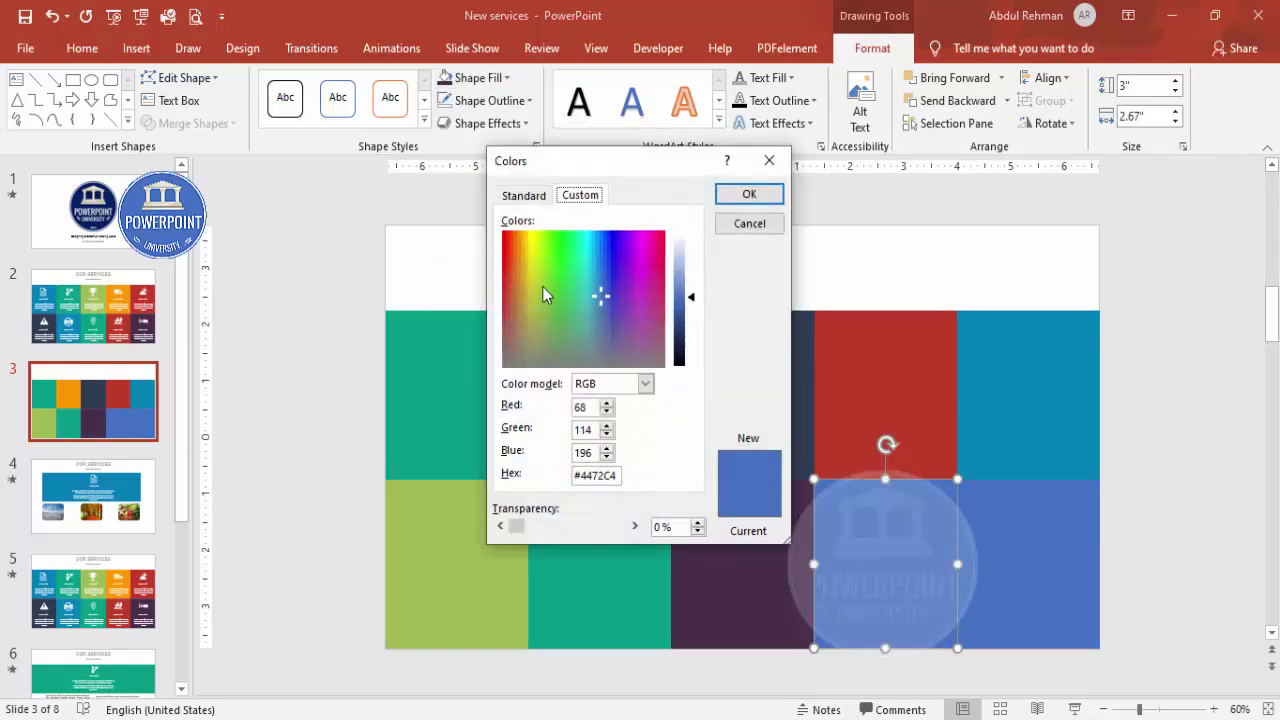
pyautogui.click(523, 196)
pyautogui.click(619, 345)
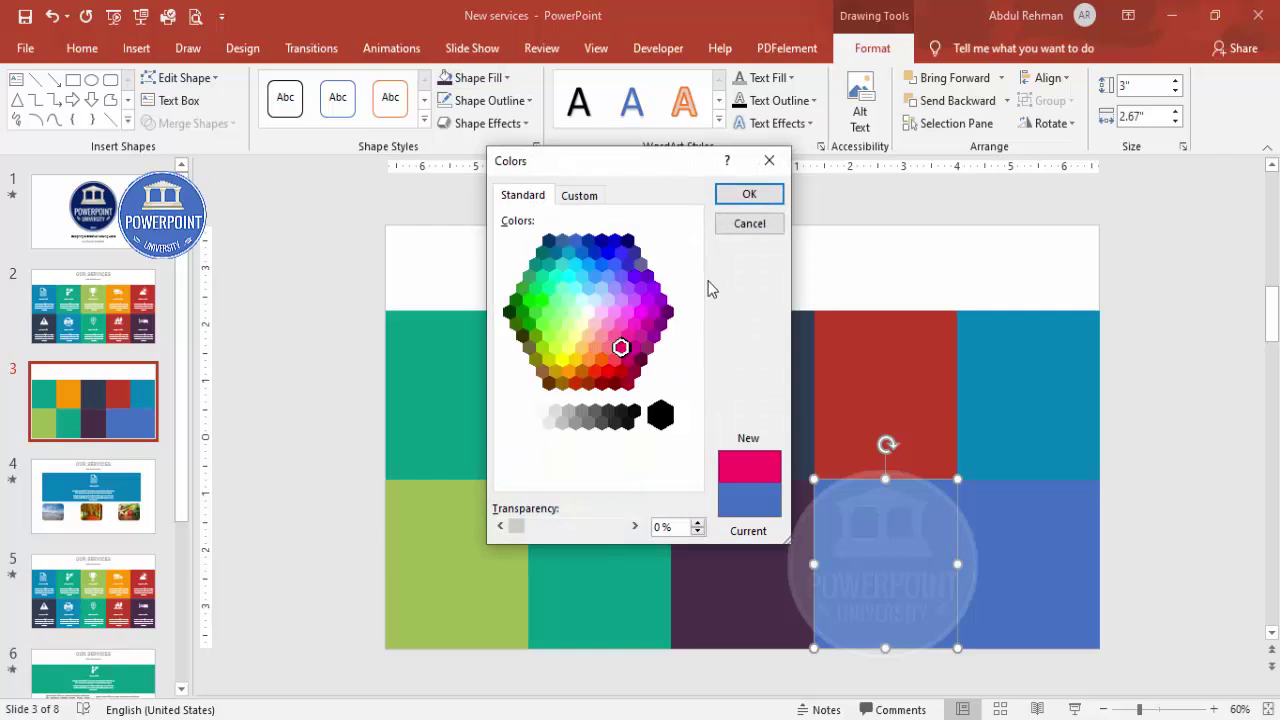
pyautogui.click(745, 194)
pyautogui.click(1014, 592)
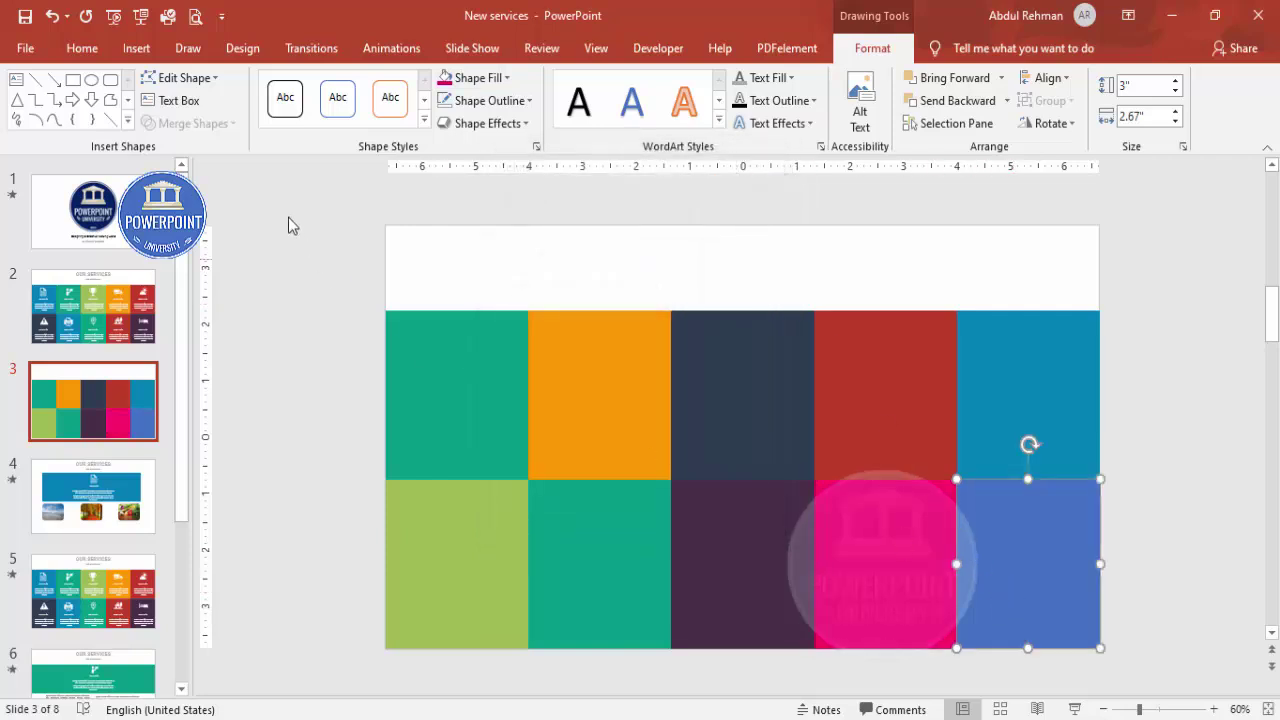
pyautogui.click(473, 78)
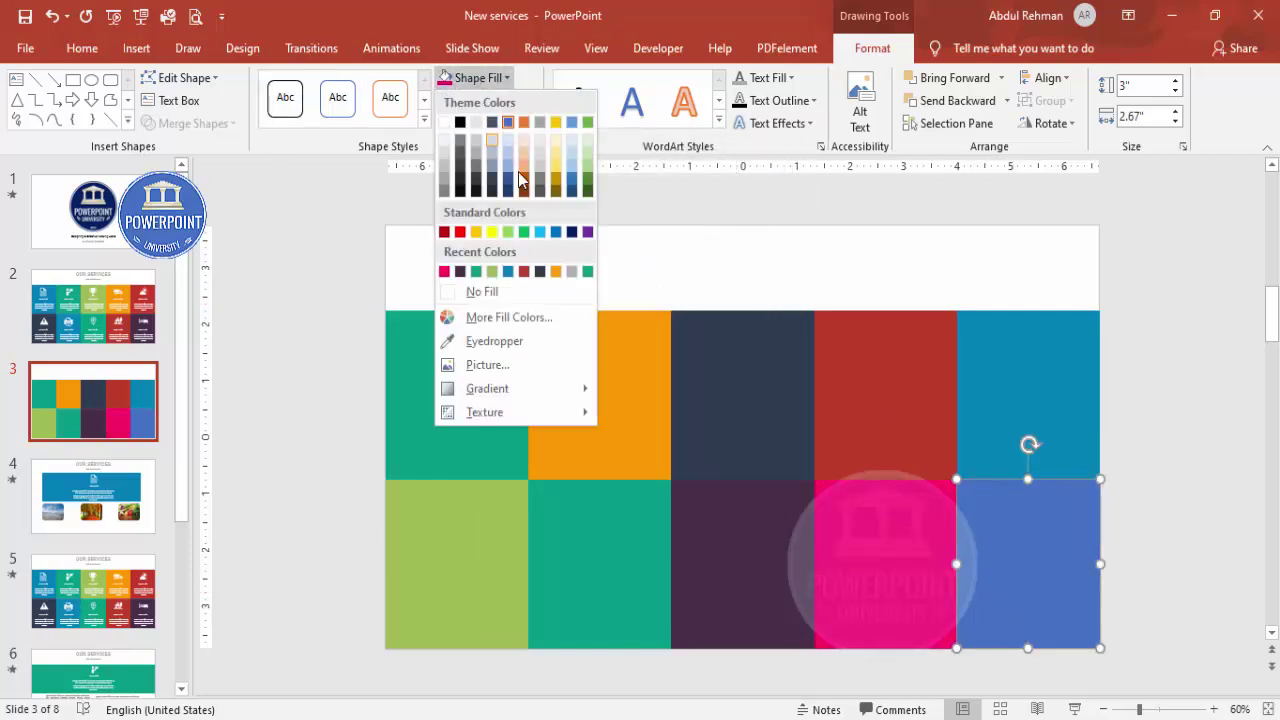
pyautogui.click(540, 272)
pyautogui.click(1137, 479)
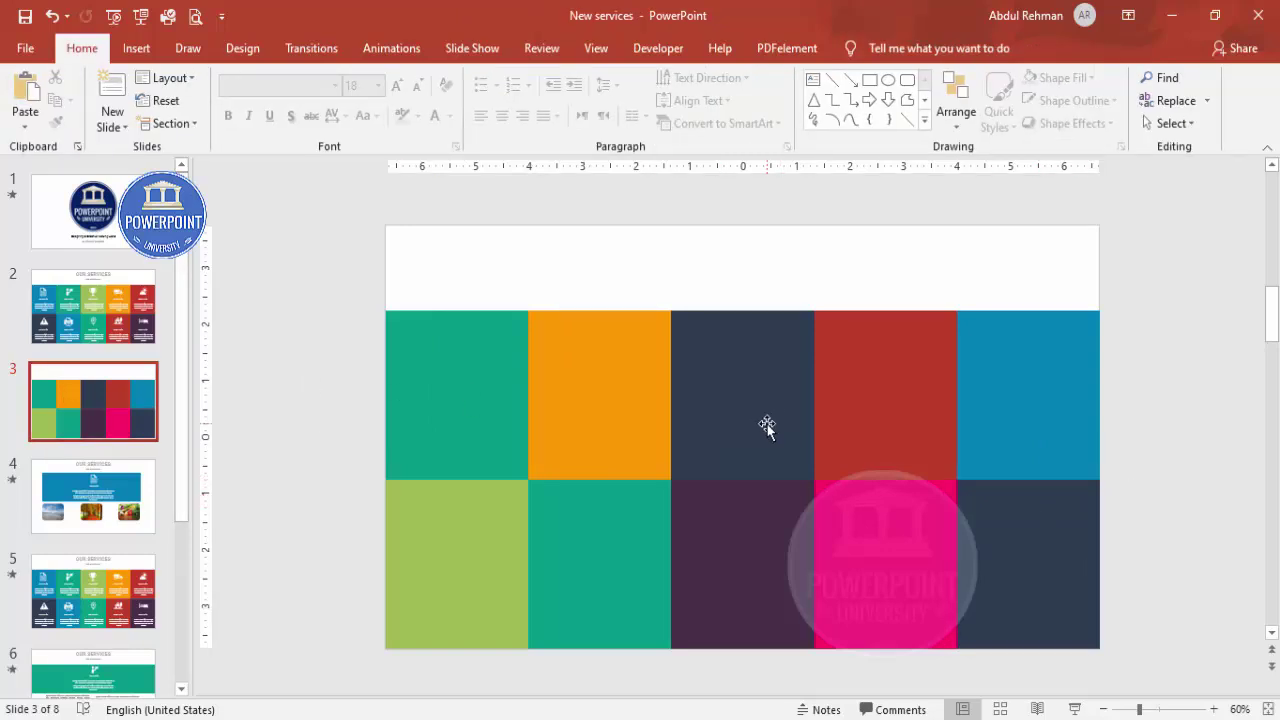
# Add a text box at the top of the slide reading OUR SERVICES.
pyautogui.click(136, 48)
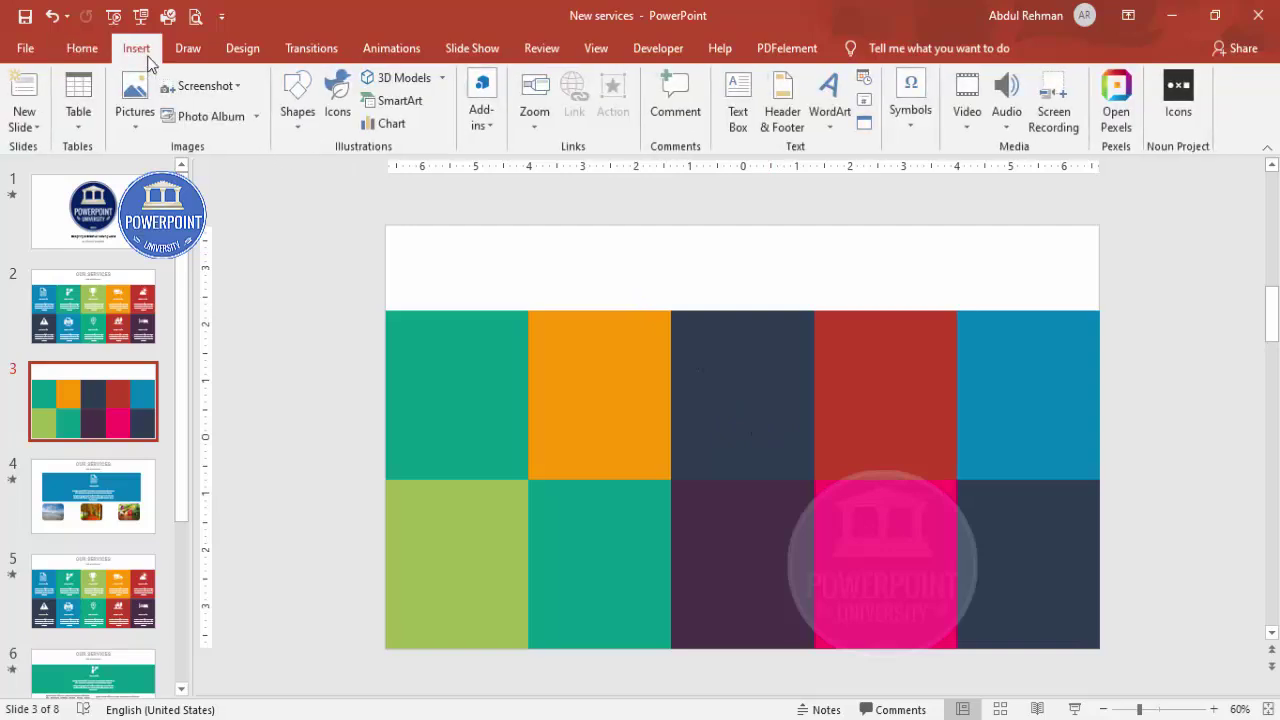
pyautogui.click(750, 95)
pyautogui.moveTo(639, 231); pyautogui.dragTo(951, 274)
pyautogui.write('OUR SERVICES')
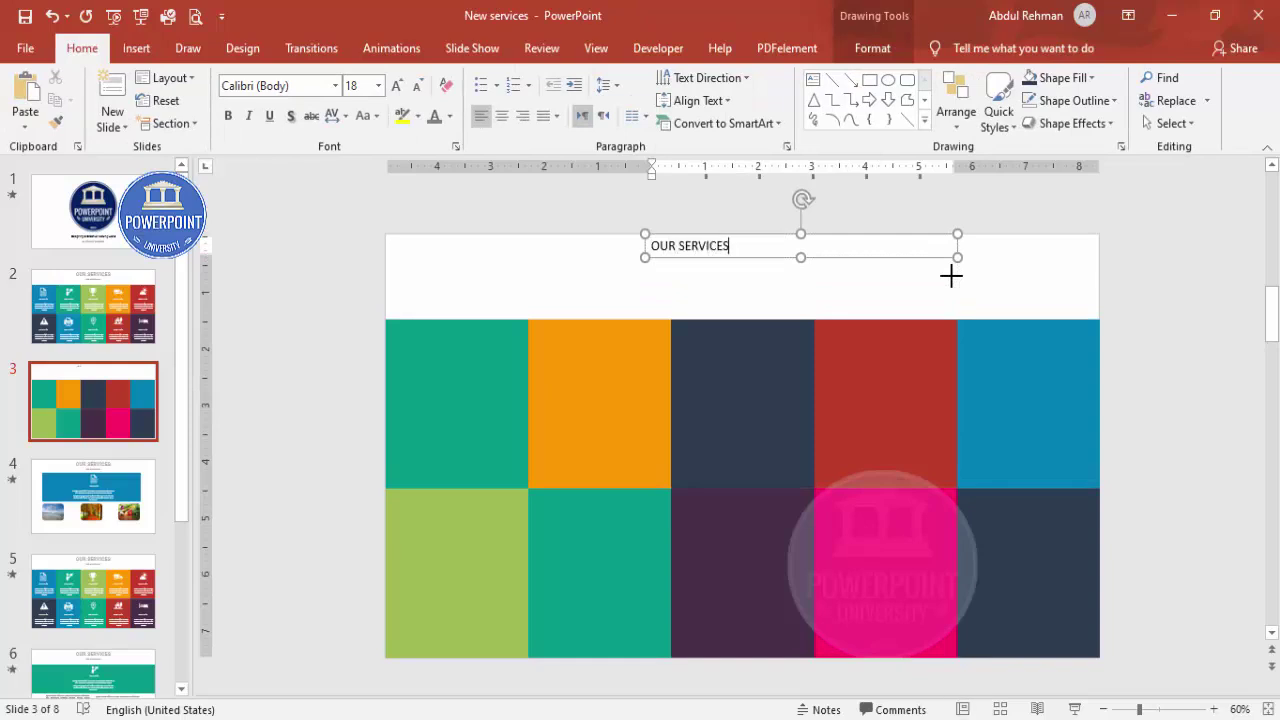
# Centre the title, set it in Roboto, and enlarge it to 28 pt.
pyautogui.click(757, 254)
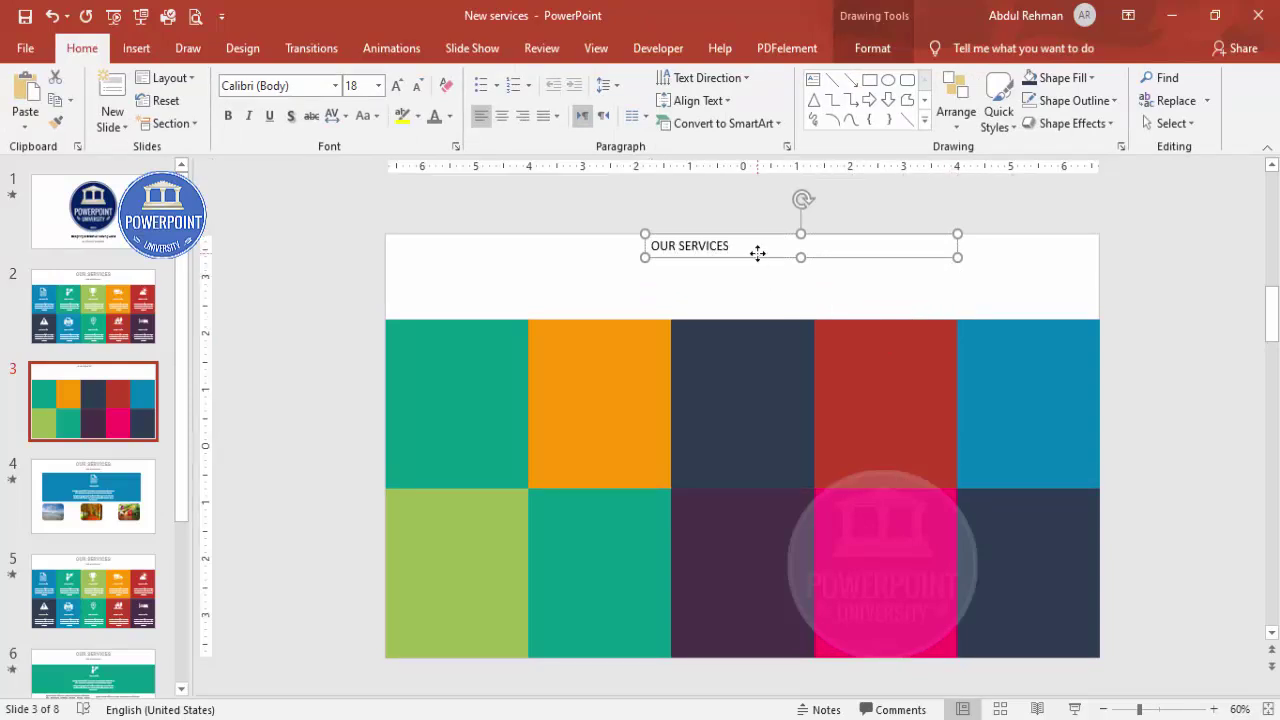
pyautogui.click(503, 115)
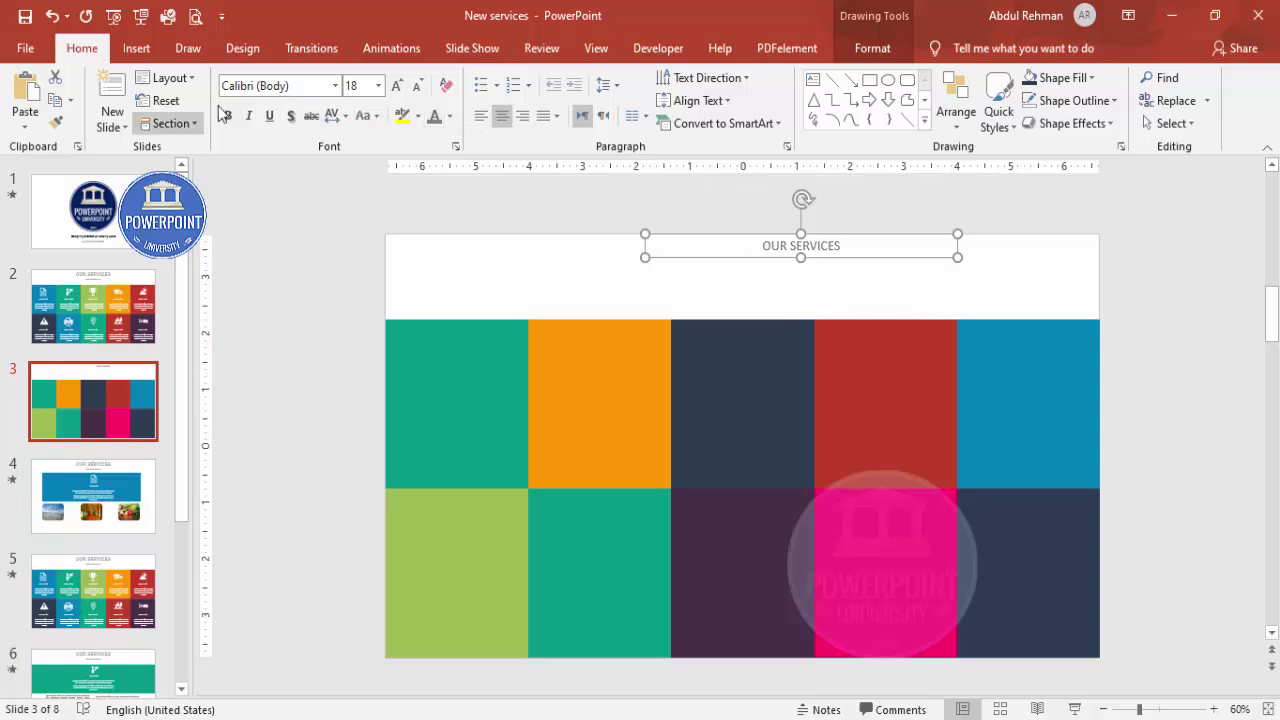
pyautogui.click(297, 89)
pyautogui.write('Roboto')
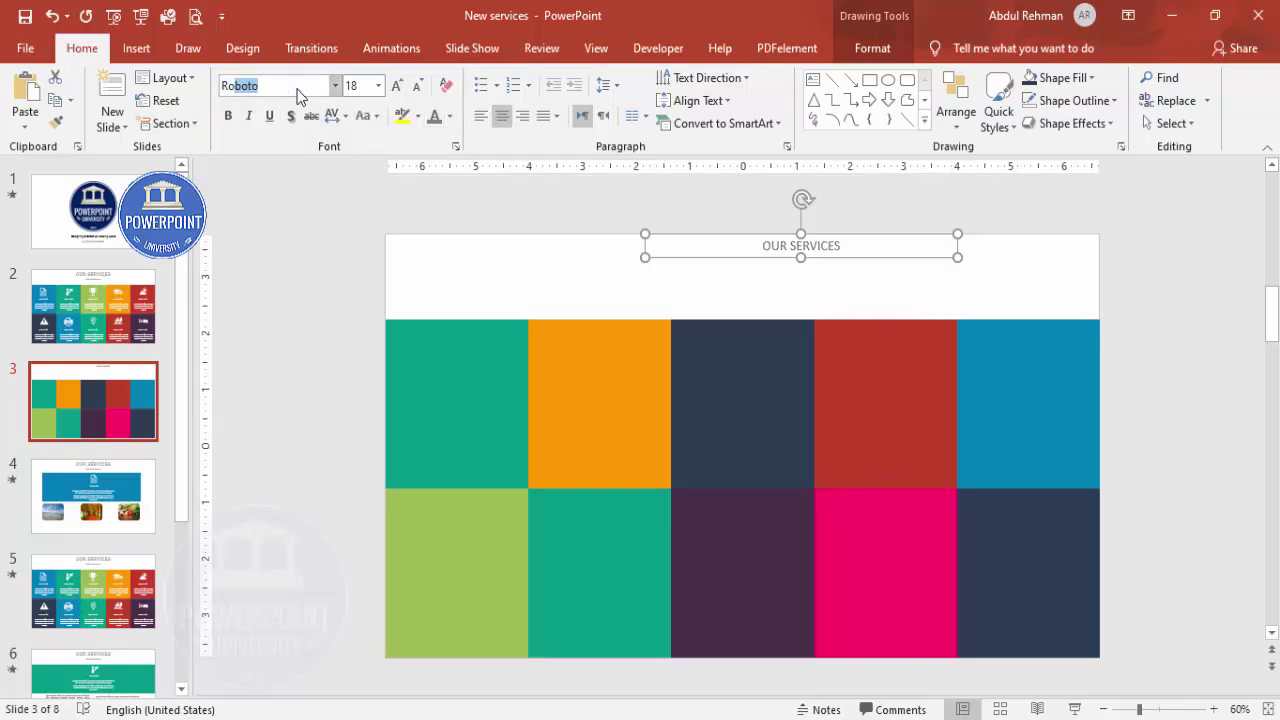
pyautogui.press('Return')
pyautogui.click(399, 86)
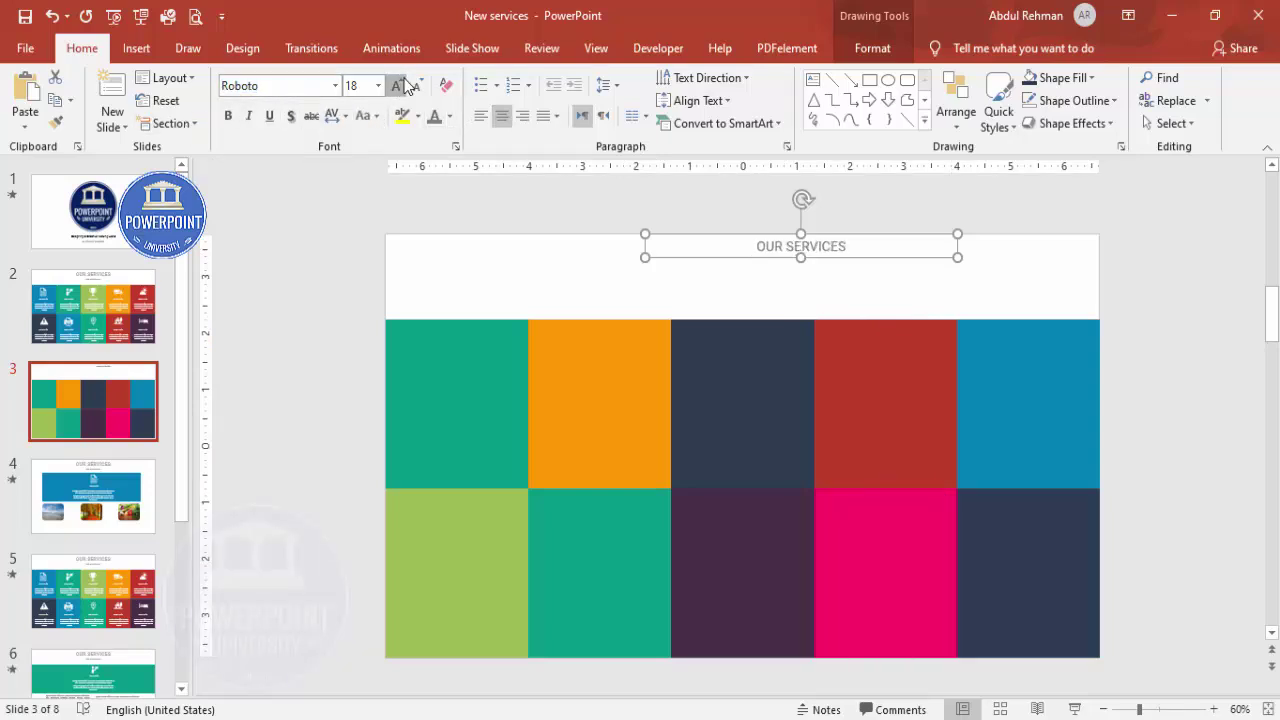
pyautogui.click(399, 86)
pyautogui.click(403, 86)
# Stretch the title box to span the slide from left edge to right edge.
pyautogui.moveTo(643, 252); pyautogui.dragTo(386, 260)
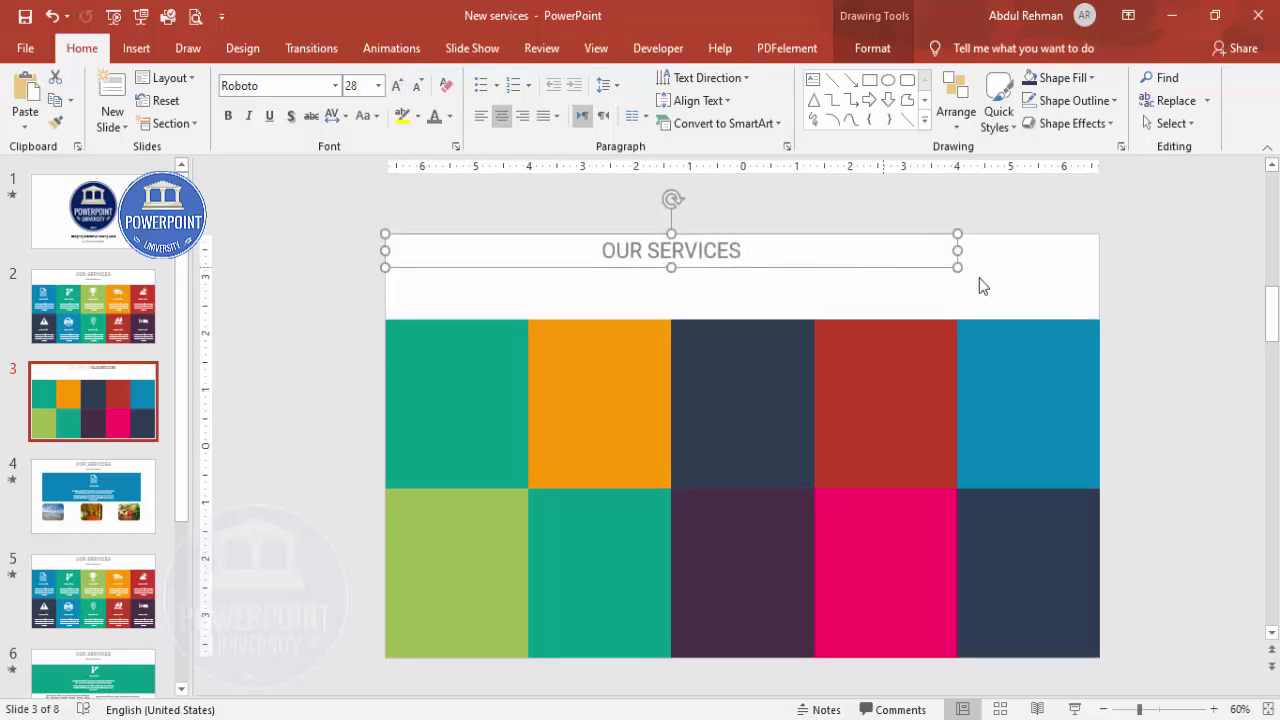
pyautogui.moveTo(973, 252); pyautogui.dragTo(1100, 252)
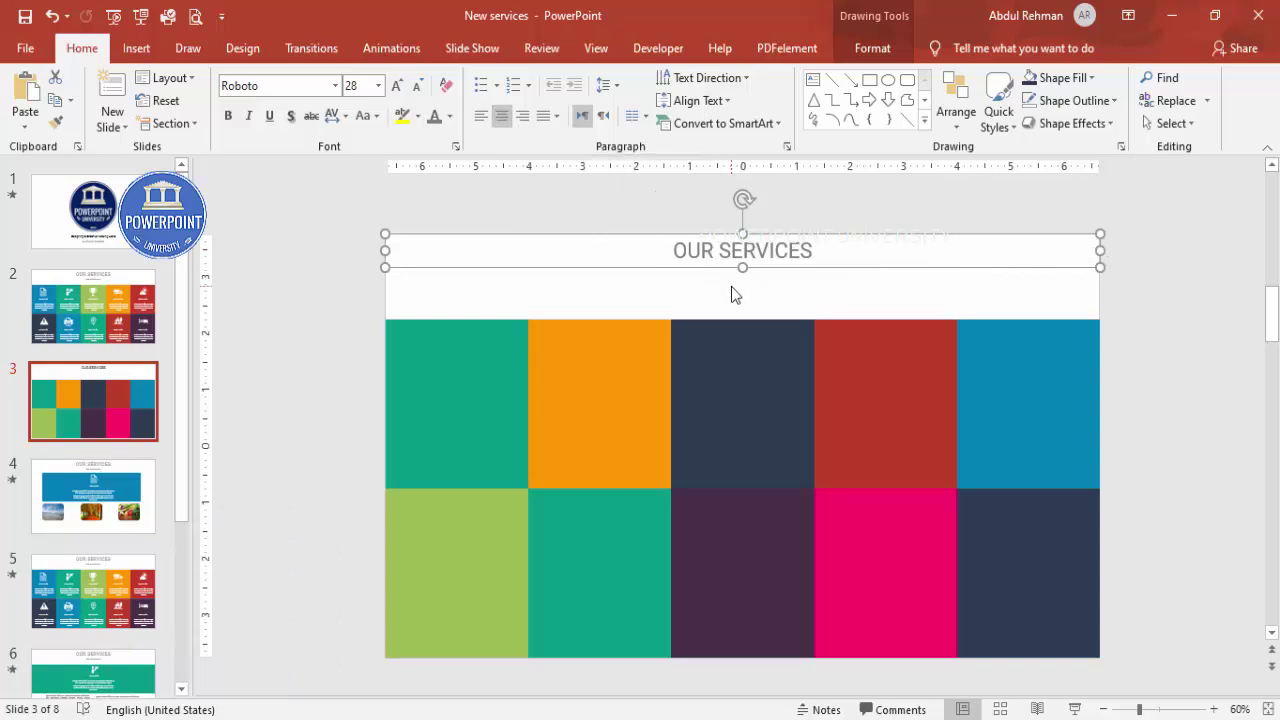
pyautogui.click(946, 286)
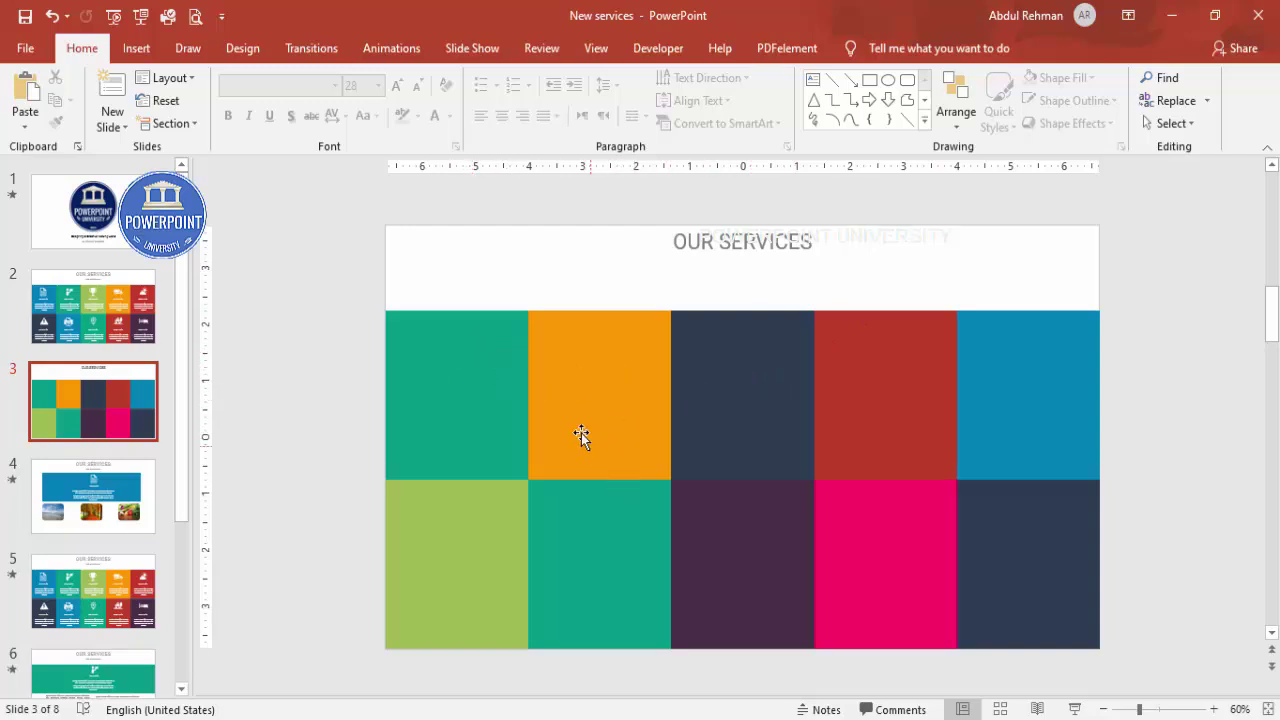
pyautogui.hotkey('ctrl', 'z')
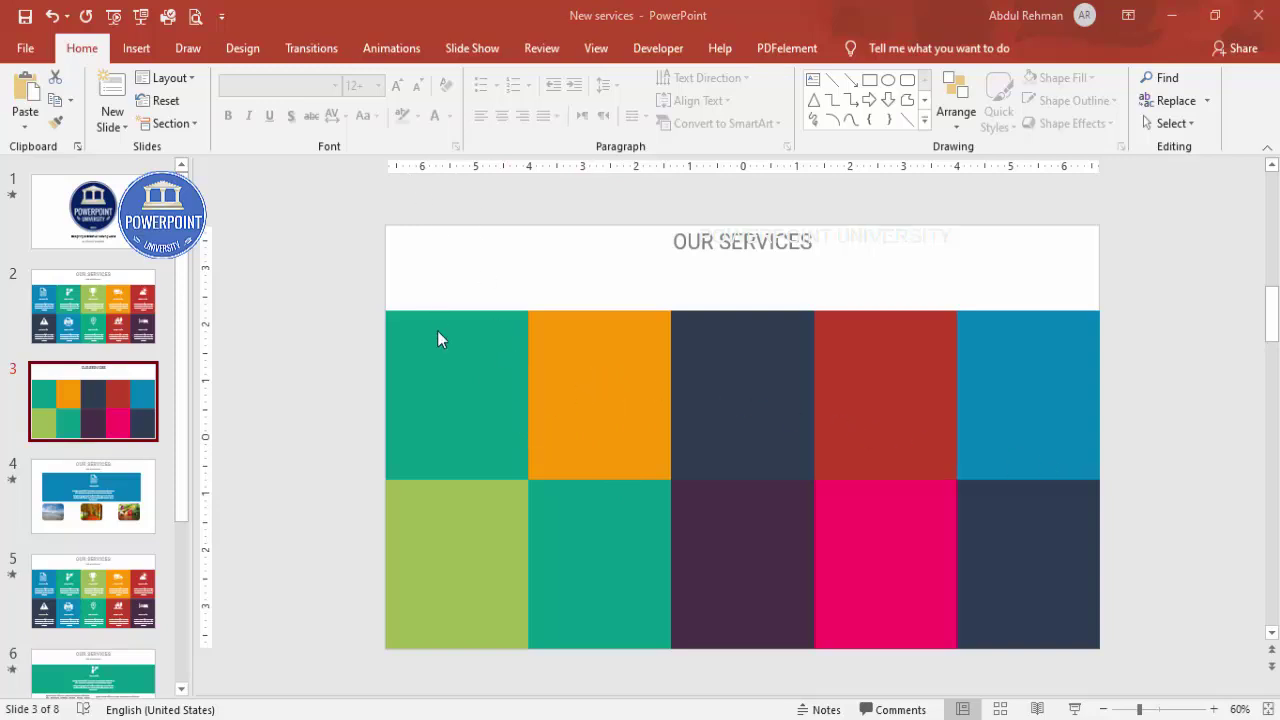
pyautogui.click(146, 43)
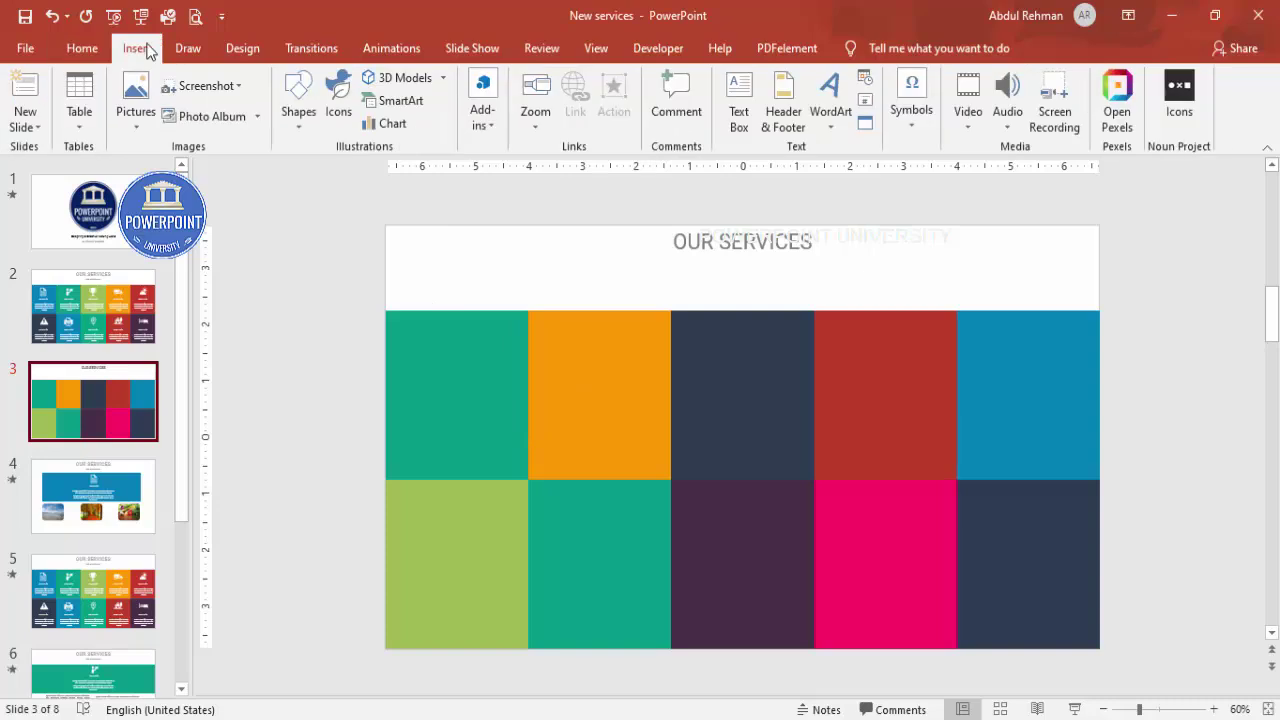
# In the icon library, tick the target, gear, hourglass, bank and open-folder icons.
pyautogui.click(338, 103)
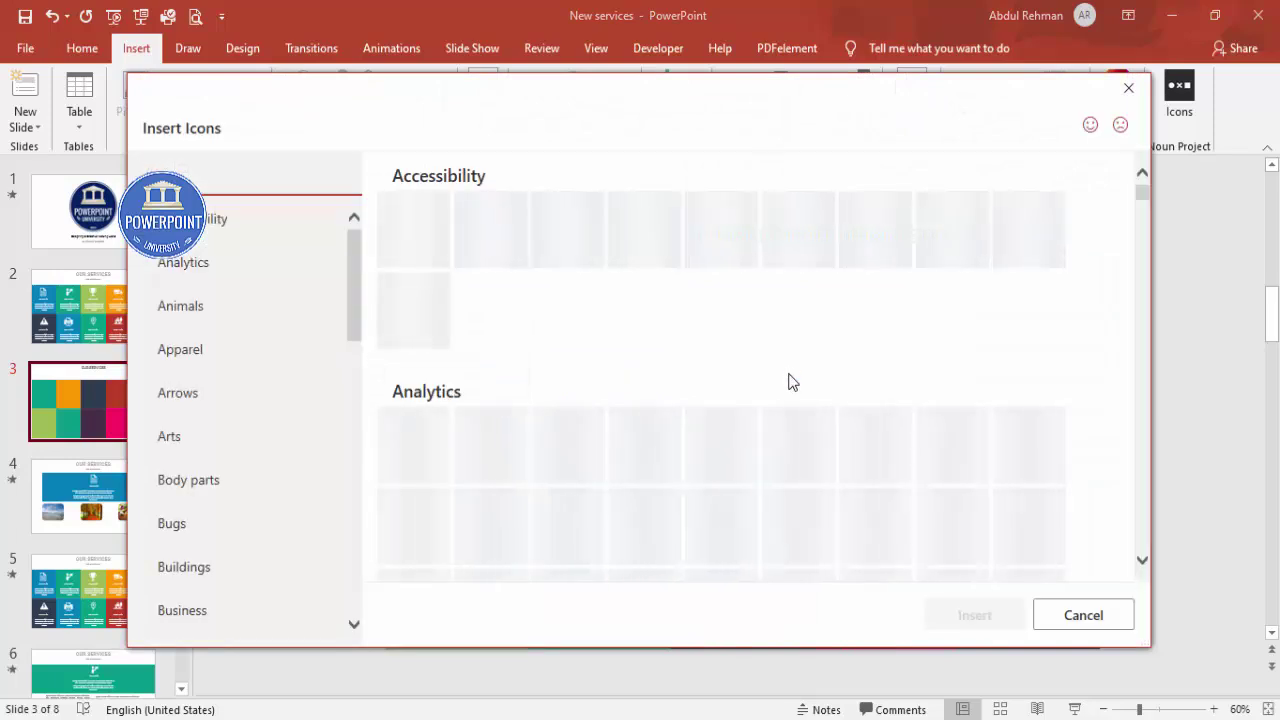
pyautogui.scroll(-1, 796, 400)
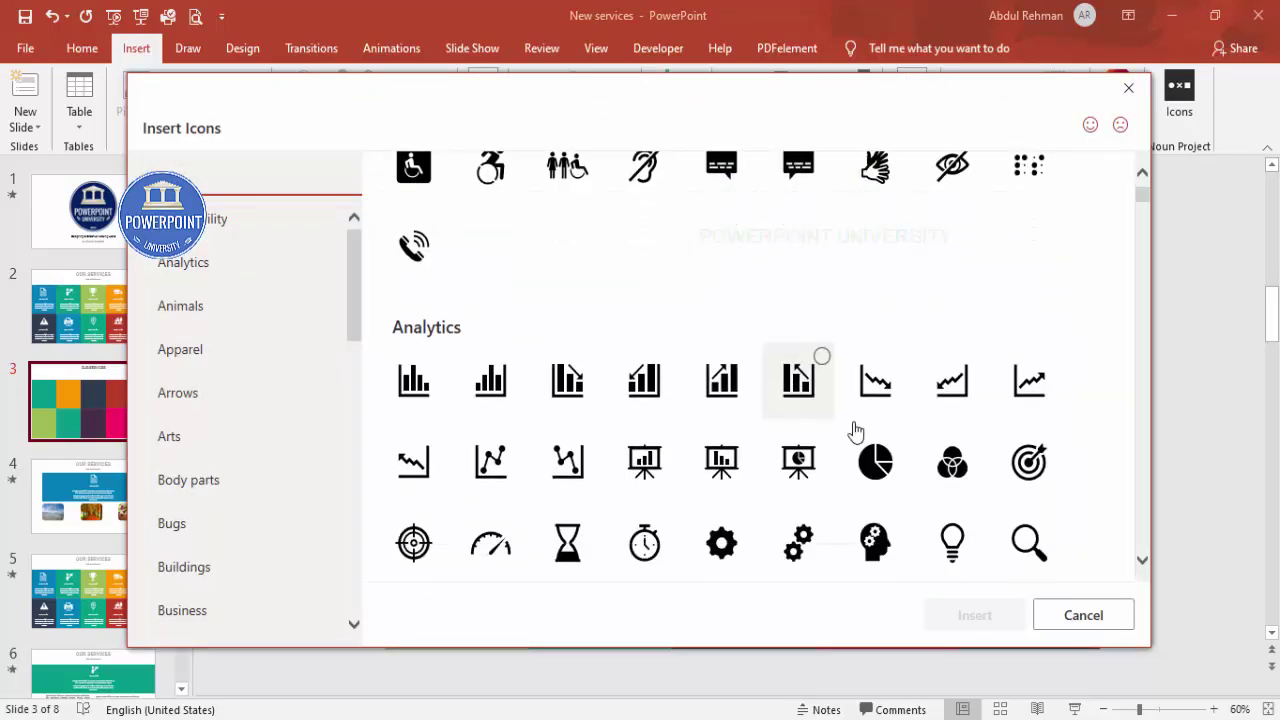
pyautogui.click(1033, 462)
pyautogui.click(742, 558)
pyautogui.click(567, 543)
pyautogui.scroll(-5, 797, 448)
pyautogui.scroll(-15, 799, 452)
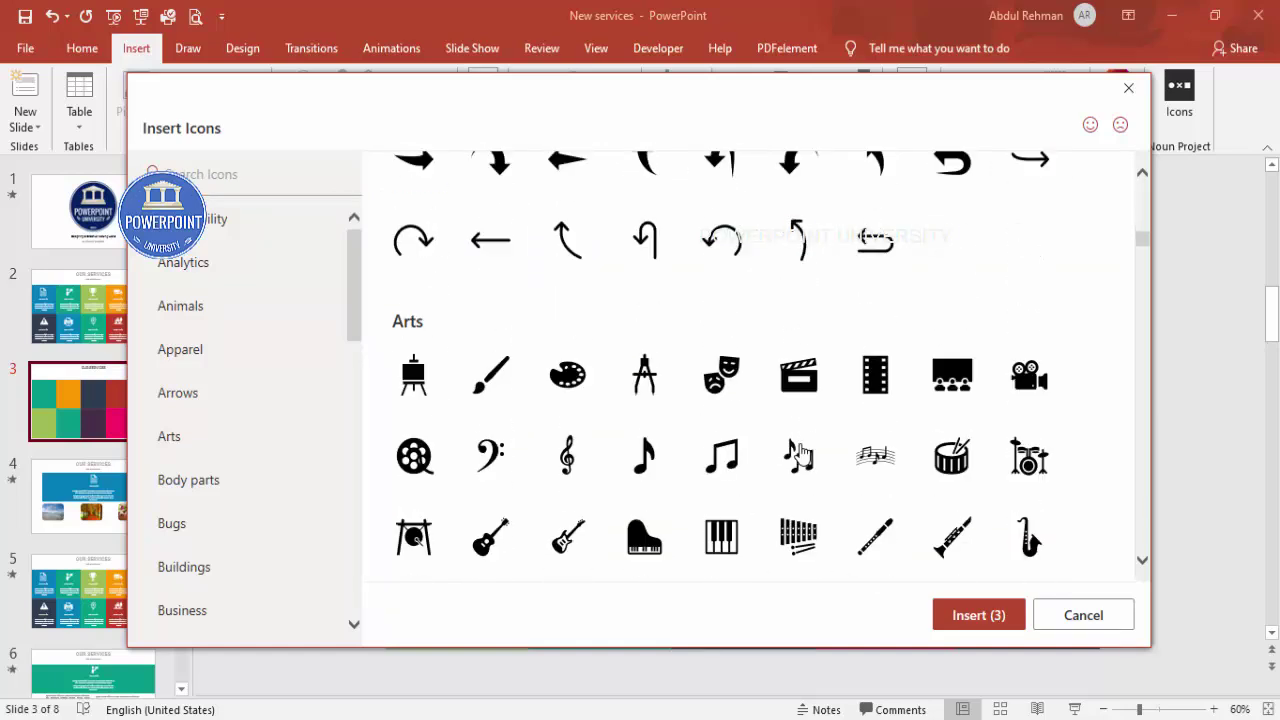
pyautogui.scroll(-3, 800, 450)
pyautogui.click(793, 283)
pyautogui.click(873, 497)
pyautogui.scroll(-3, 850, 487)
# Also tick business, medal, cash-register, thought-cloud and envelope icons, then insert all ten.
pyautogui.click(495, 330)
pyautogui.scroll(-2, 808, 387)
pyautogui.scroll(-2, 808, 394)
pyautogui.click(720, 262)
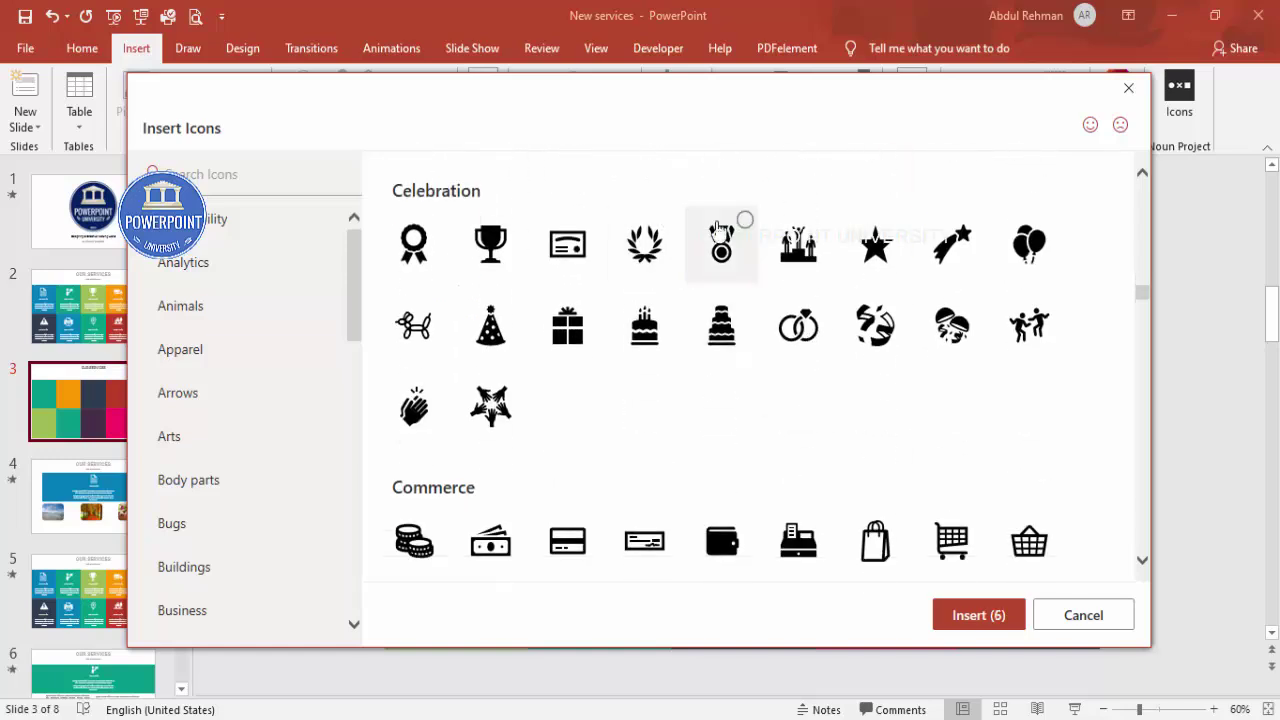
pyautogui.click(824, 548)
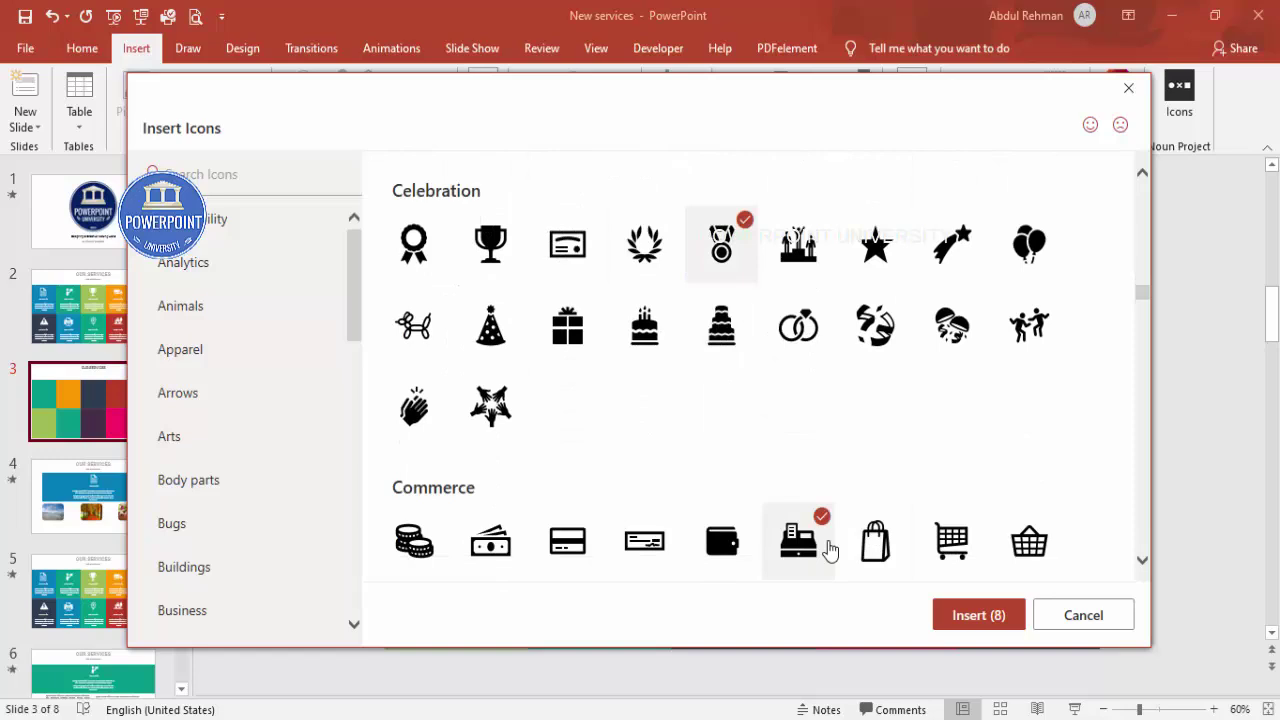
pyautogui.scroll(-3, 822, 471)
pyautogui.click(652, 522)
pyautogui.scroll(-1, 900, 500)
pyautogui.click(957, 480)
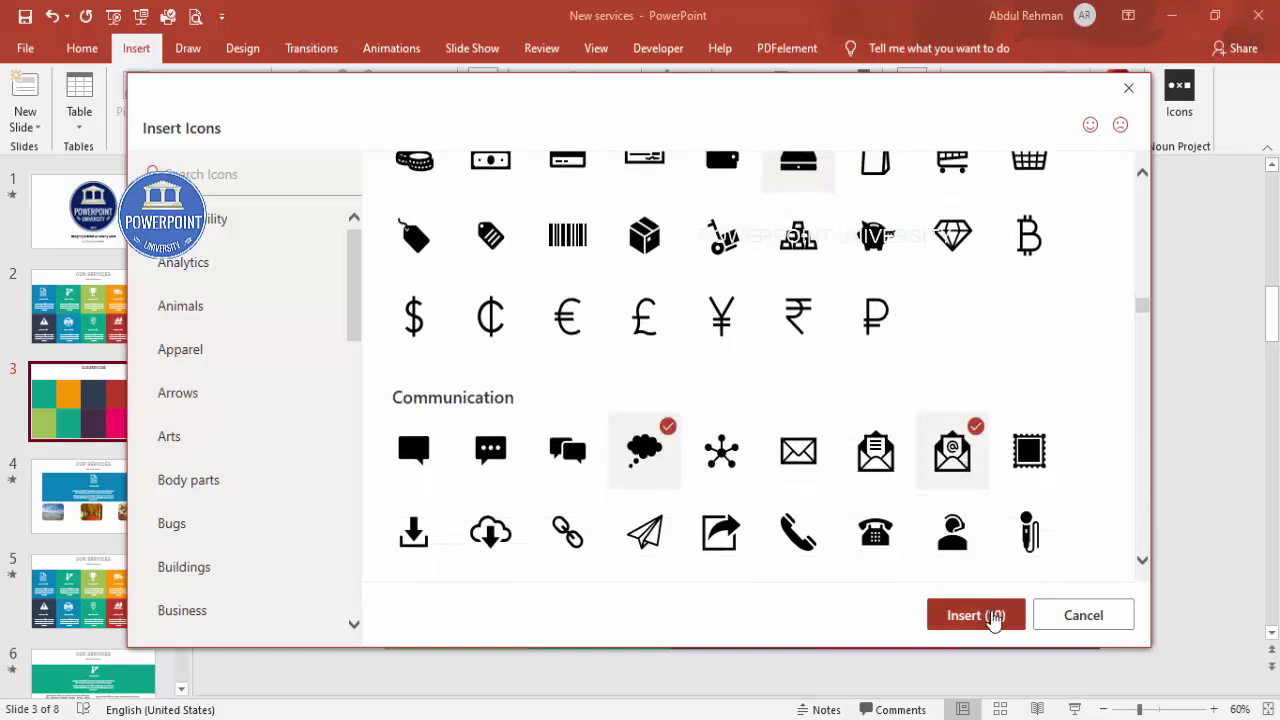
pyautogui.click(988, 615)
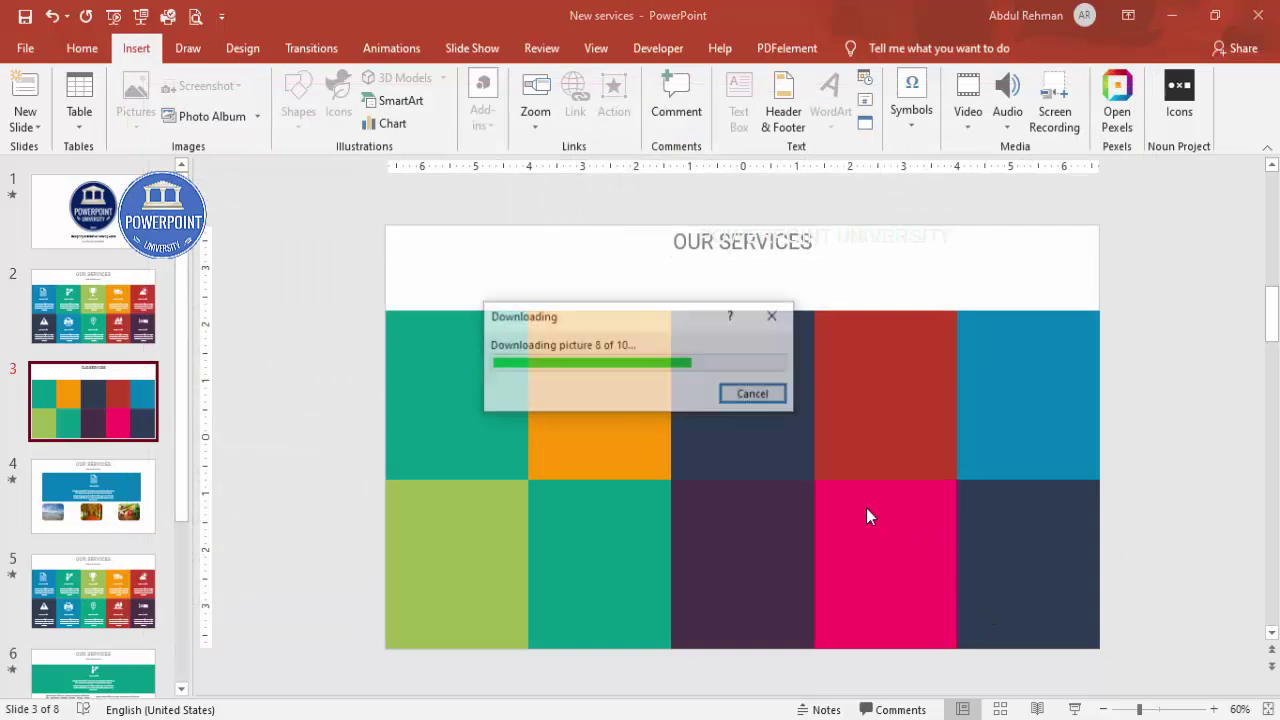
# Move the inserted icons up onto the grid and make them all white.
pyautogui.moveTo(763, 455); pyautogui.dragTo(735, 355)
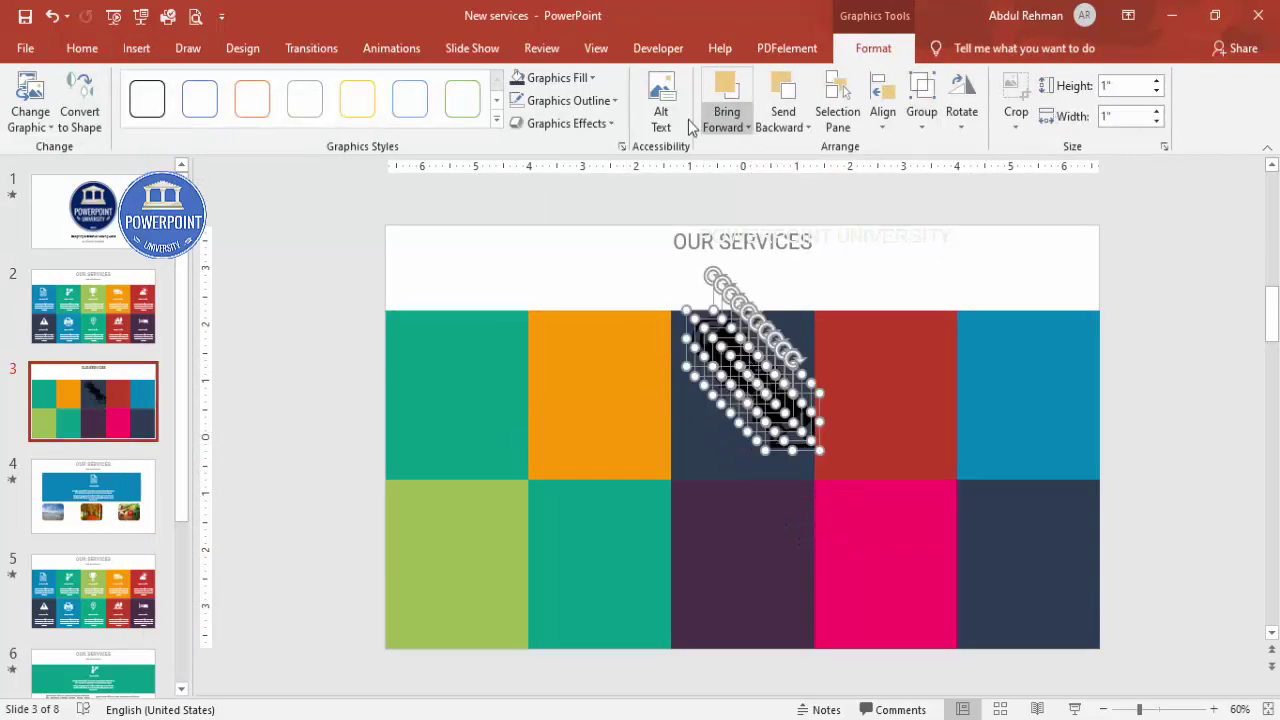
pyautogui.click(548, 78)
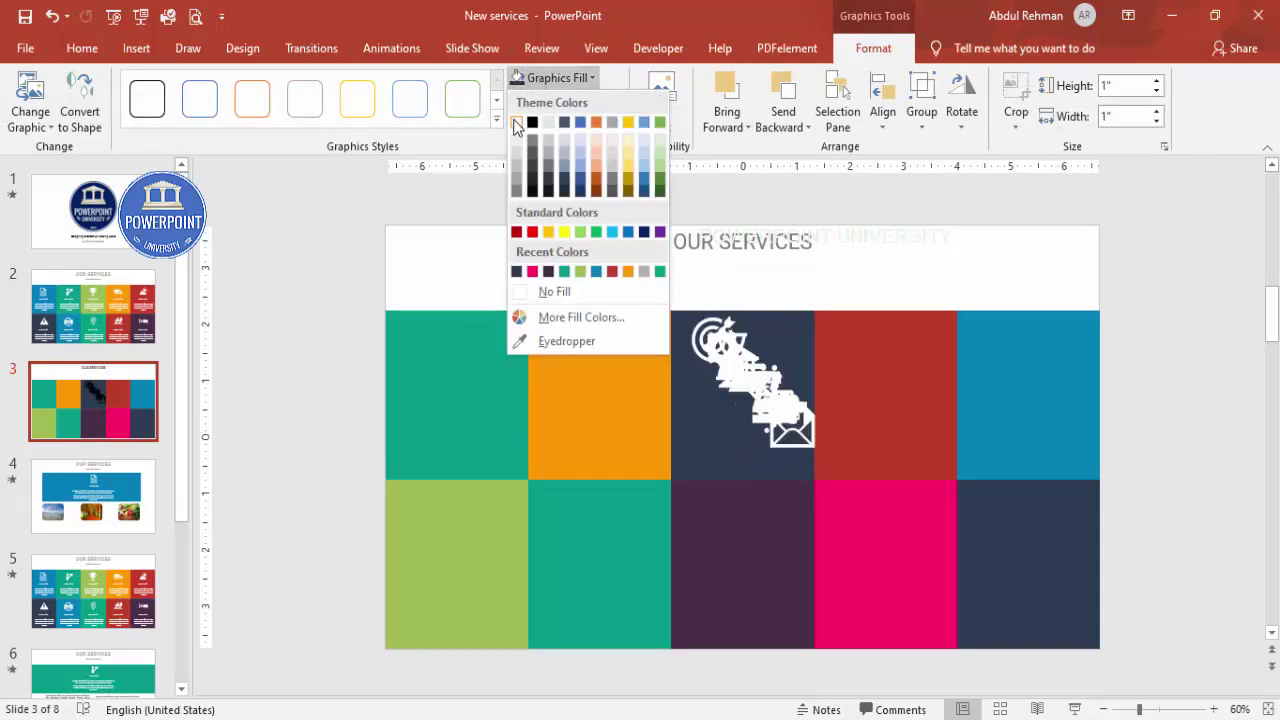
pyautogui.click(517, 121)
pyautogui.click(344, 281)
# Drag each icon into its own tile: hourglass, people chart, envelope, cloud, cash register, folder, gear, target.
pyautogui.moveTo(714, 338); pyautogui.dragTo(433, 324)
pyautogui.moveTo(735, 366); pyautogui.dragTo(573, 323)
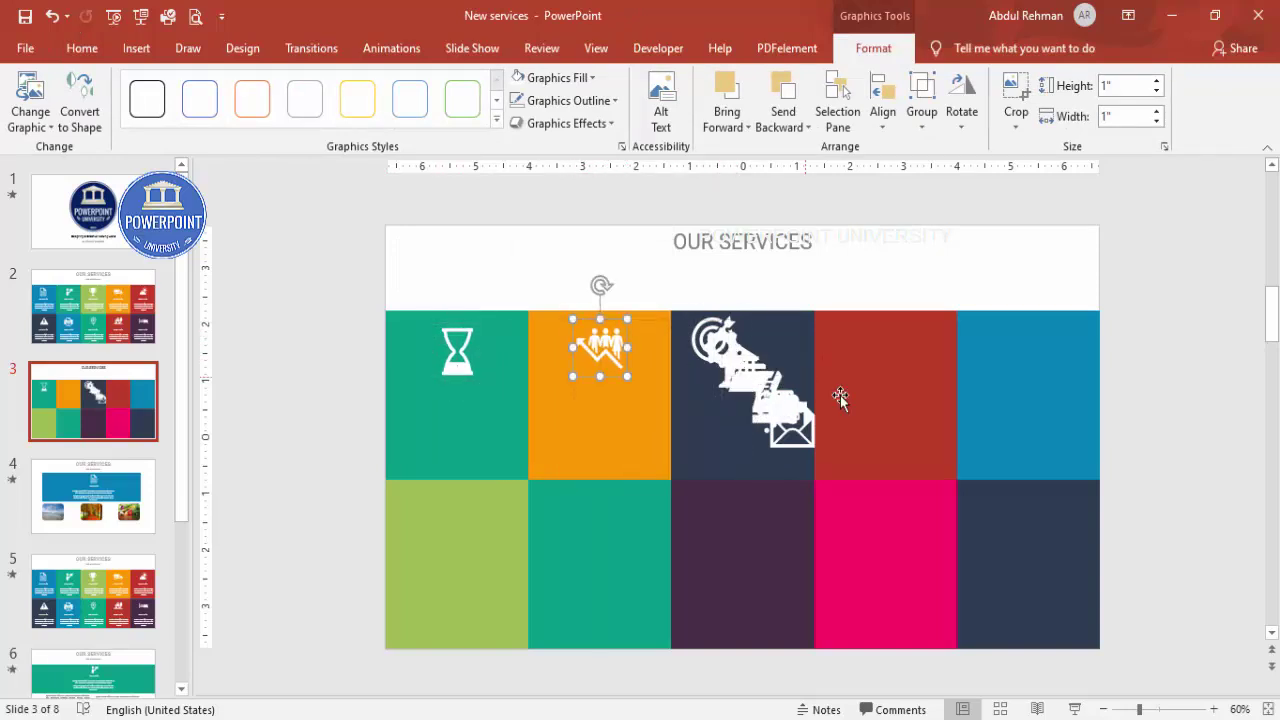
pyautogui.moveTo(805, 428); pyautogui.dragTo(1044, 523)
pyautogui.moveTo(746, 428); pyautogui.dragTo(860, 538)
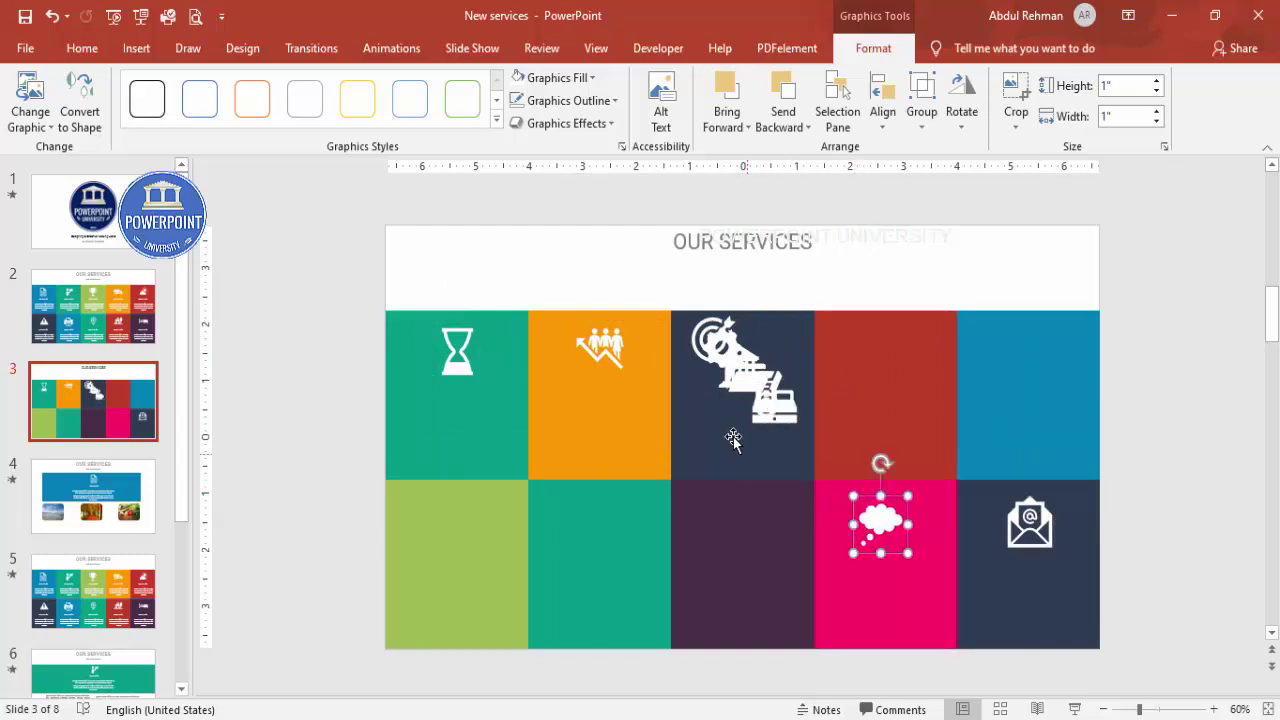
pyautogui.moveTo(766, 422); pyautogui.dragTo(596, 523)
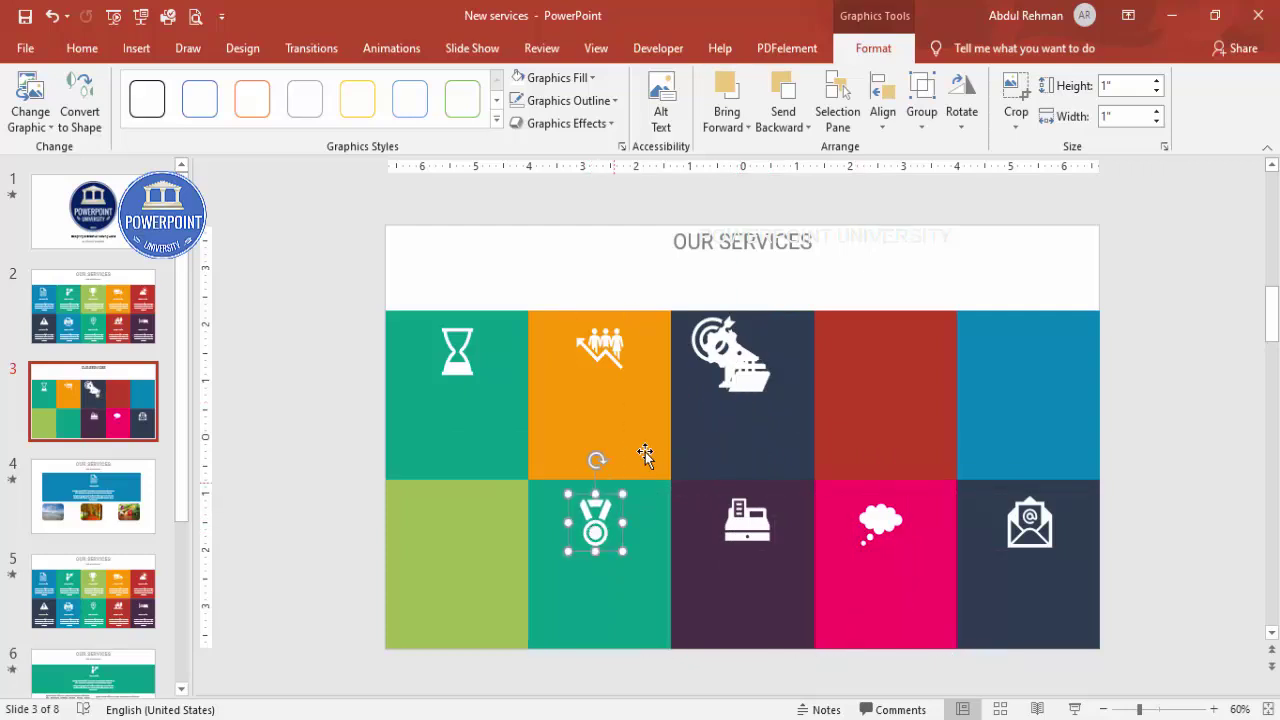
pyautogui.moveTo(733, 397); pyautogui.dragTo(866, 375)
pyautogui.moveTo(732, 350); pyautogui.dragTo(1045, 350)
pyautogui.moveTo(693, 340); pyautogui.dragTo(720, 350)
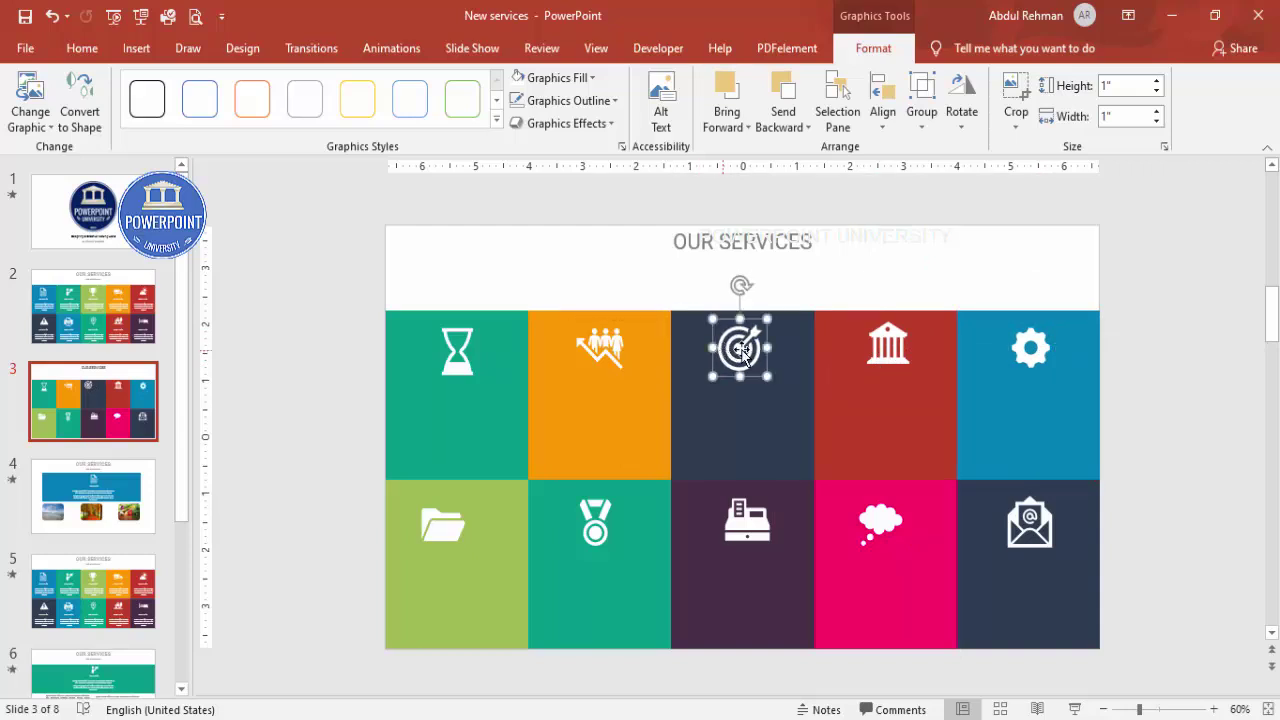
pyautogui.click(1159, 378)
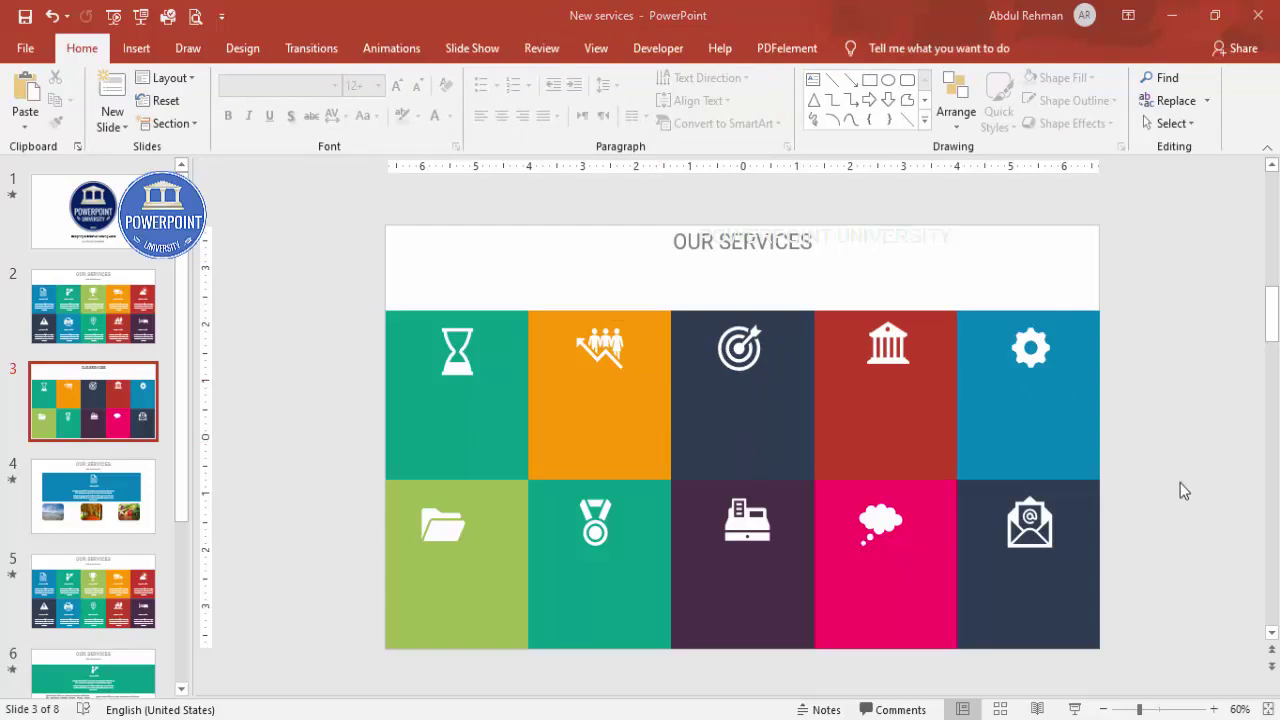
# Create a 'Your title' caption text box beside the slide, discarding the empty boxes.
pyautogui.click(136, 48)
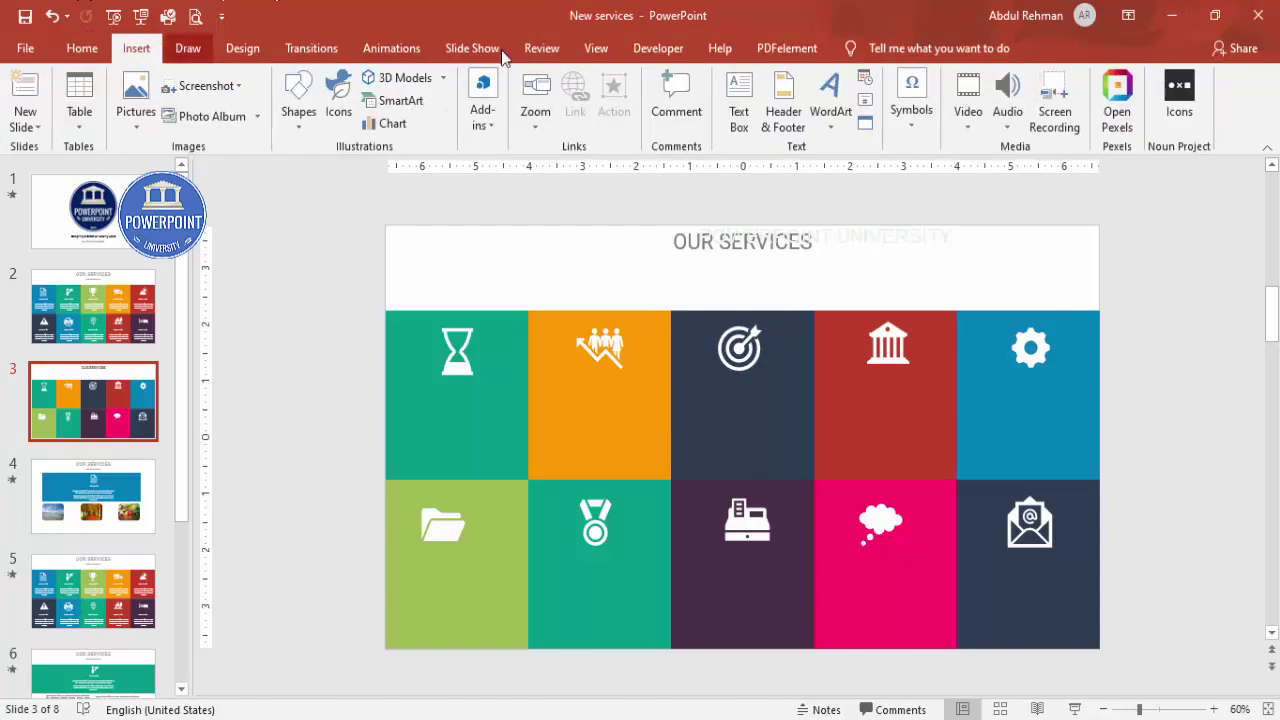
pyautogui.click(753, 104)
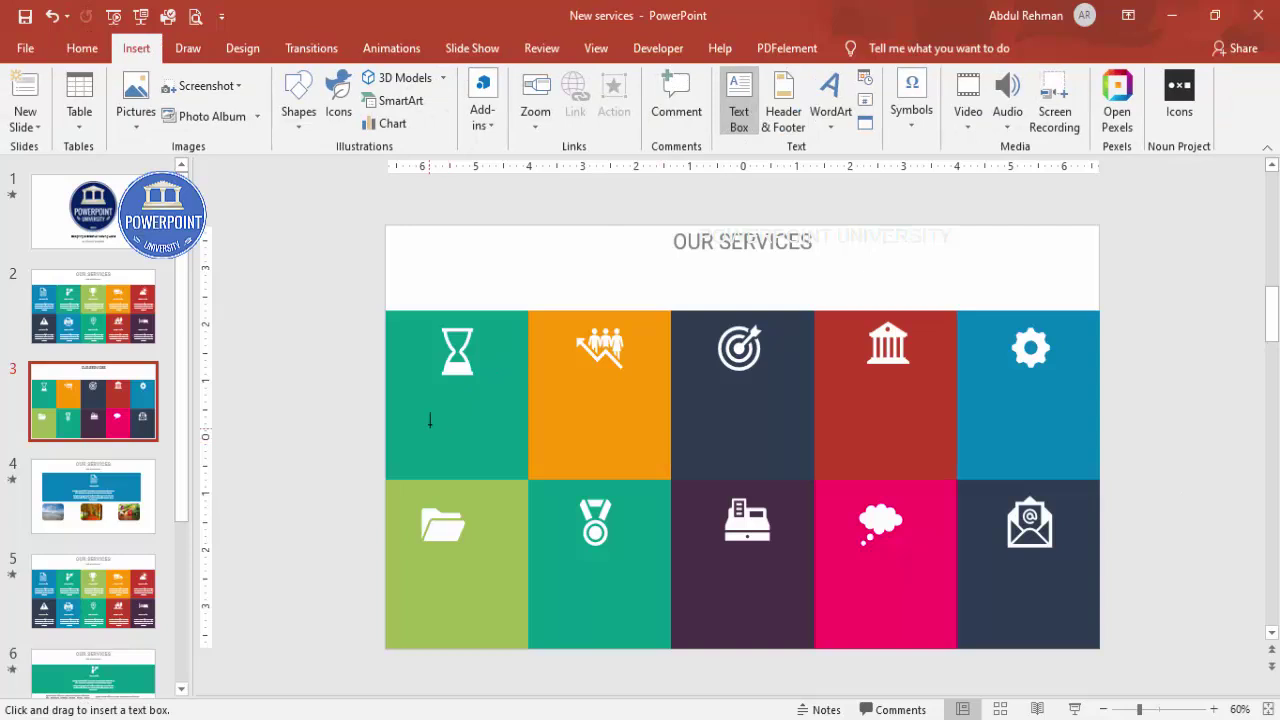
pyautogui.click(341, 377)
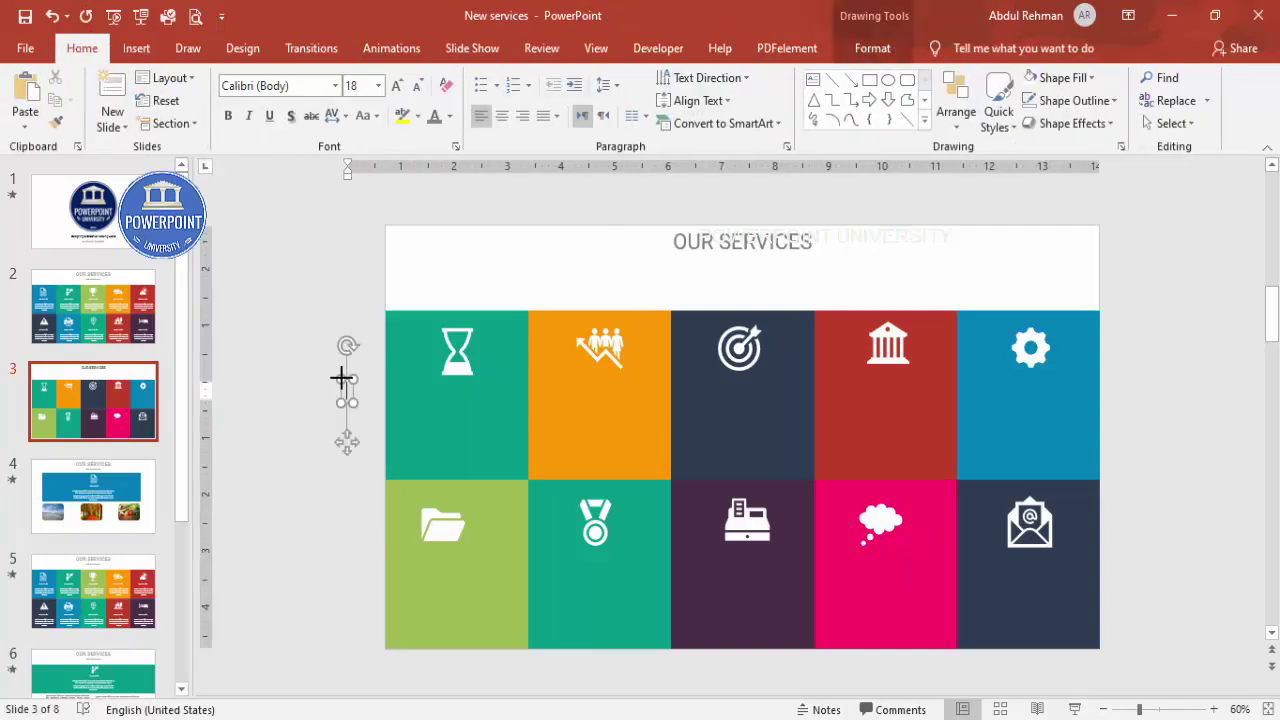
pyautogui.click(323, 380)
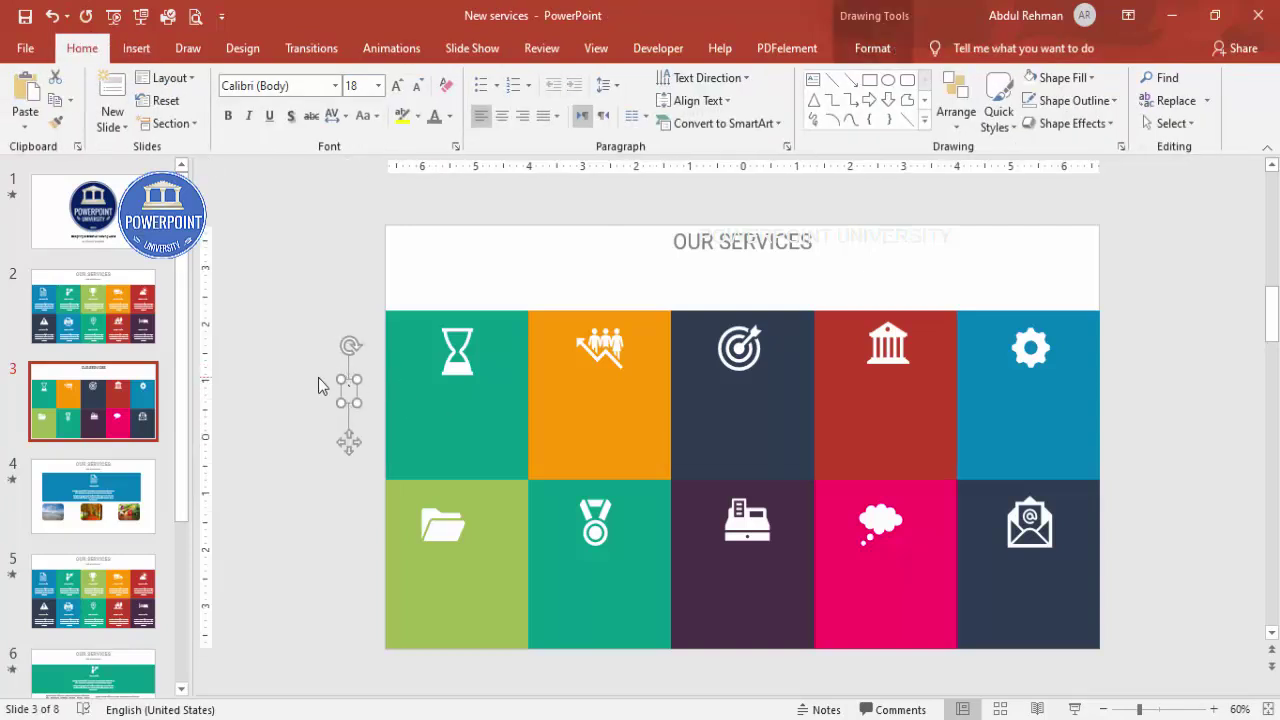
pyautogui.click(343, 377)
pyautogui.click(385, 424)
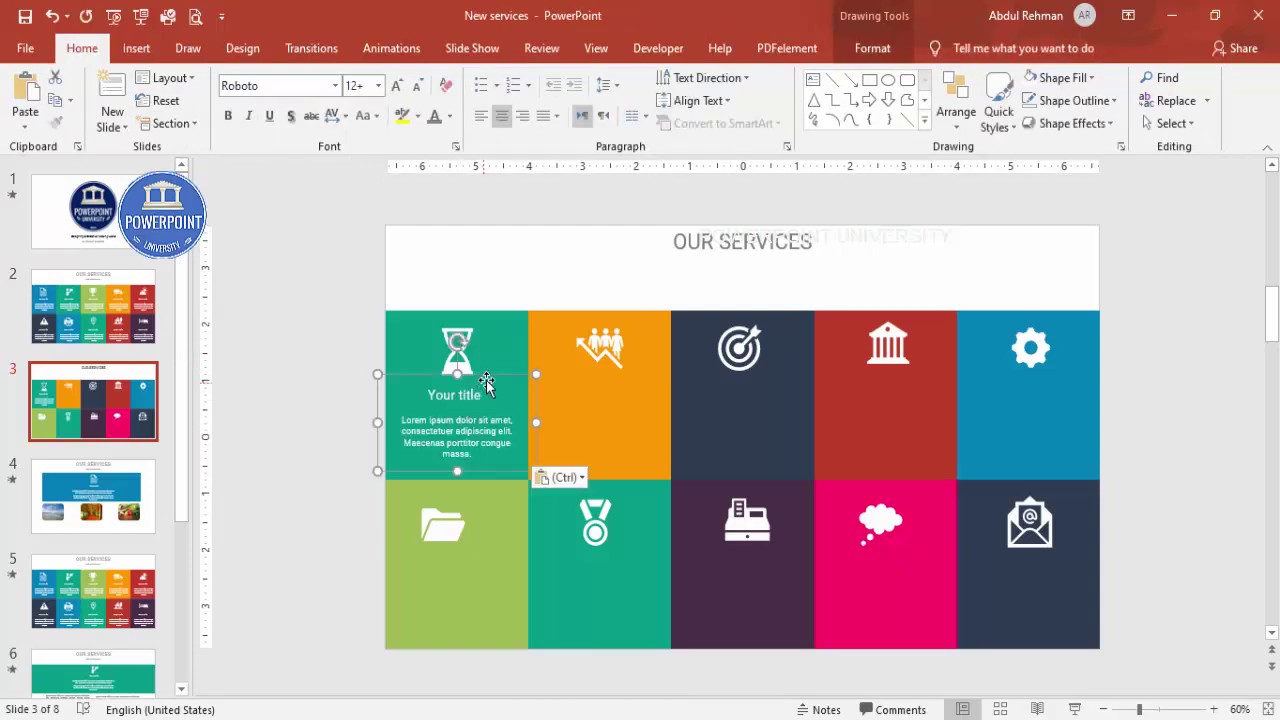
# Place the caption under the hourglass and duplicate it into other tiles, undoing a misplaced move.
pyautogui.moveTo(490, 378); pyautogui.dragTo(862, 388)
pyautogui.hotkey('ctrl', 'd')
pyautogui.keyDown('shift'); pyautogui.click(790, 380); pyautogui.keyUp('shift')
pyautogui.press('Escape')
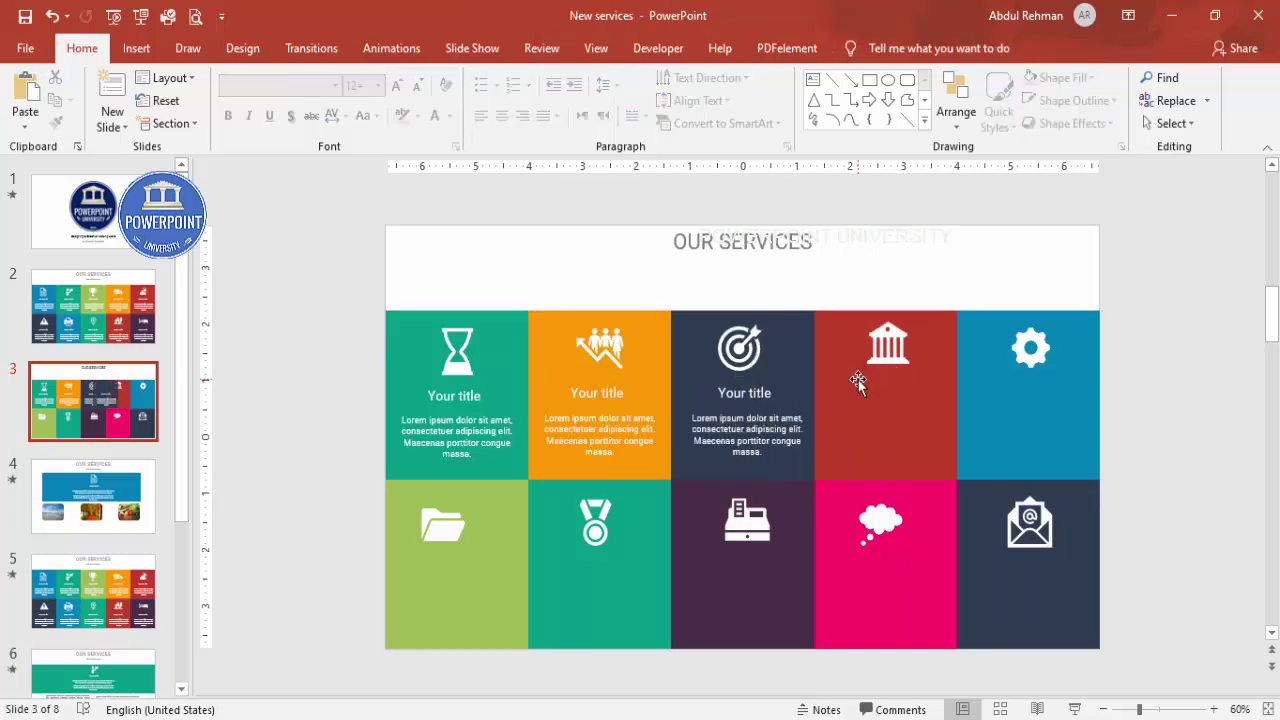
pyautogui.click(778, 380)
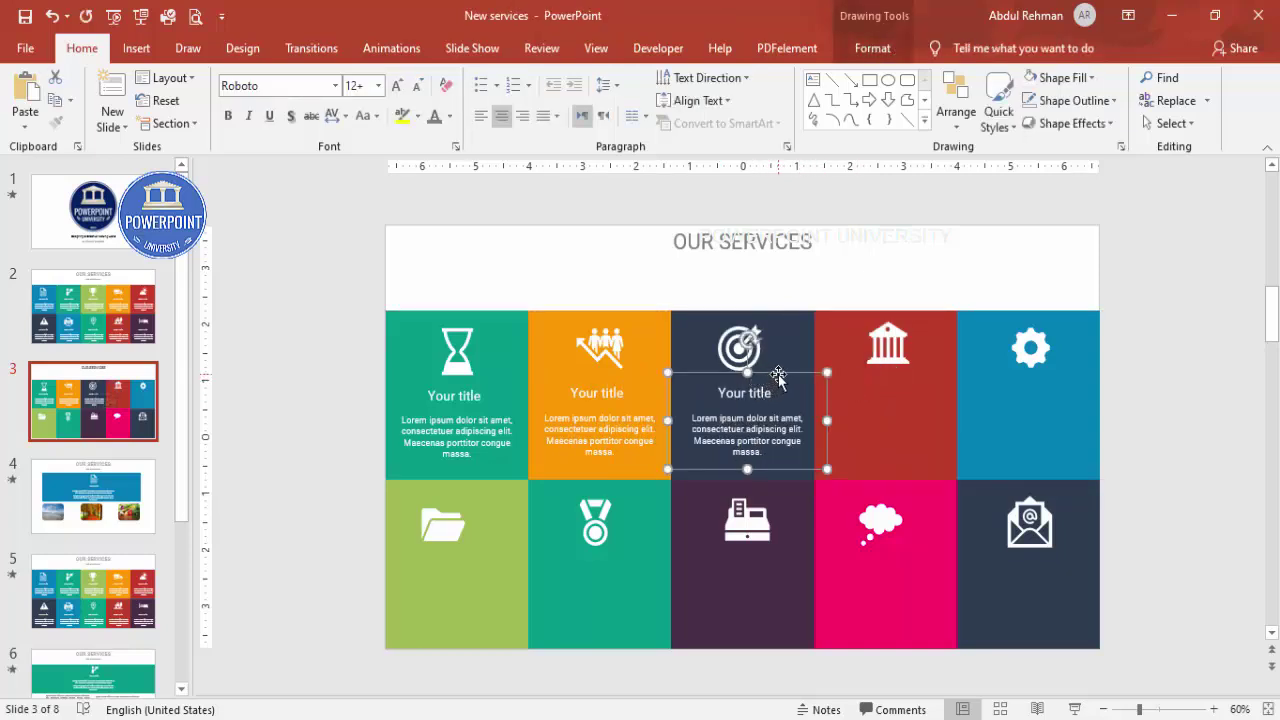
pyautogui.moveTo(790, 378); pyautogui.dragTo(473, 550)
pyautogui.hotkey('ctrl', 'z')
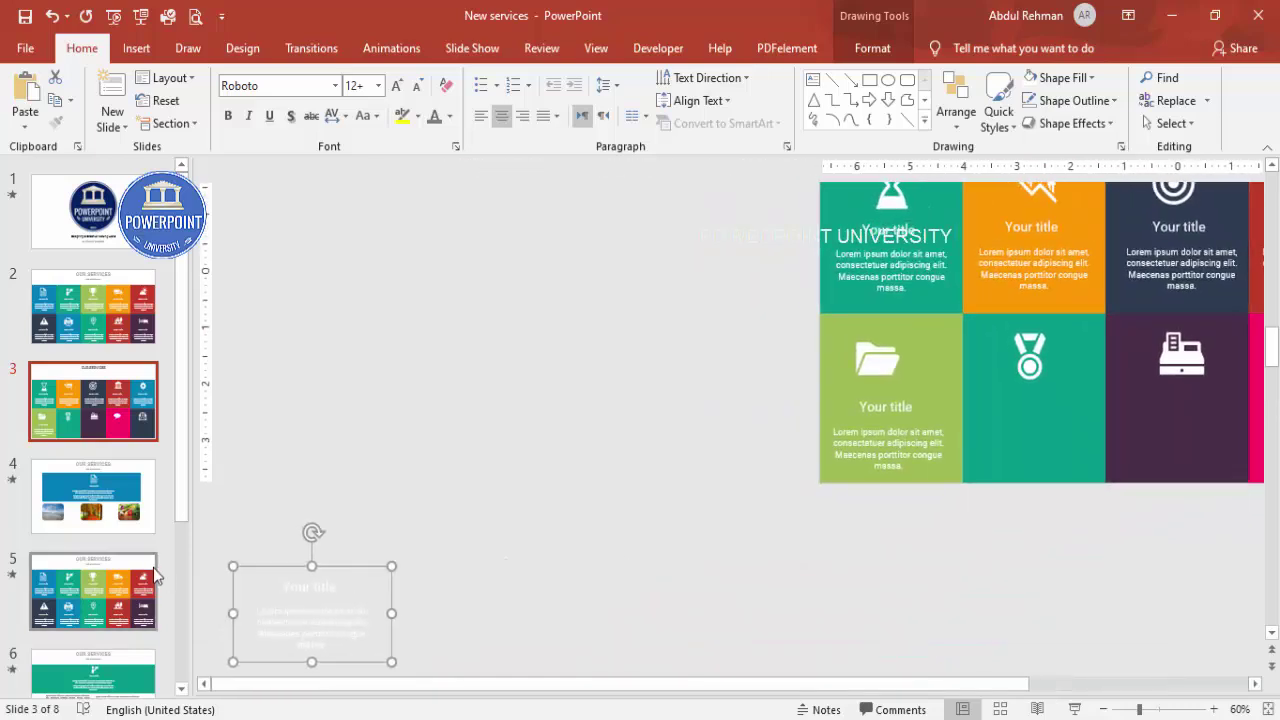
# Place copies of the caption onto the lime tile and the next tile, and nudge the dark tile's caption.
pyautogui.moveTo(338, 563); pyautogui.dragTo(1048, 398)
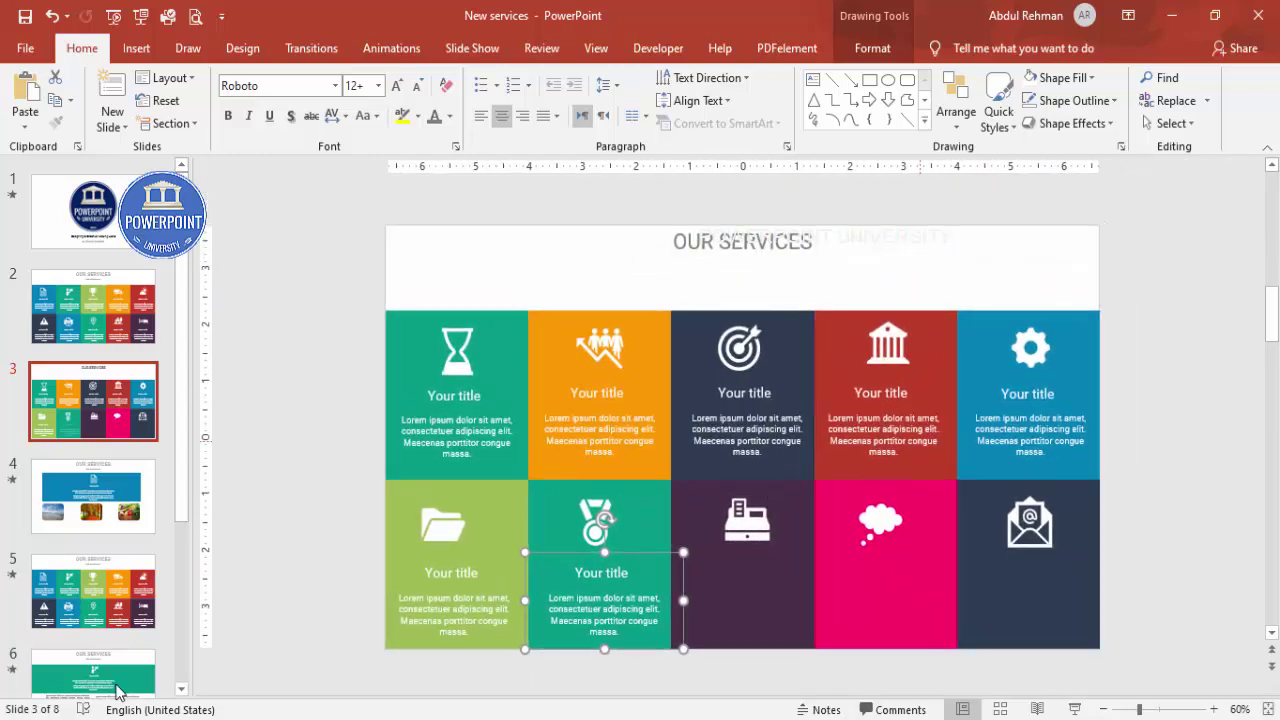
pyautogui.moveTo(605, 518); pyautogui.dragTo(1037, 520)
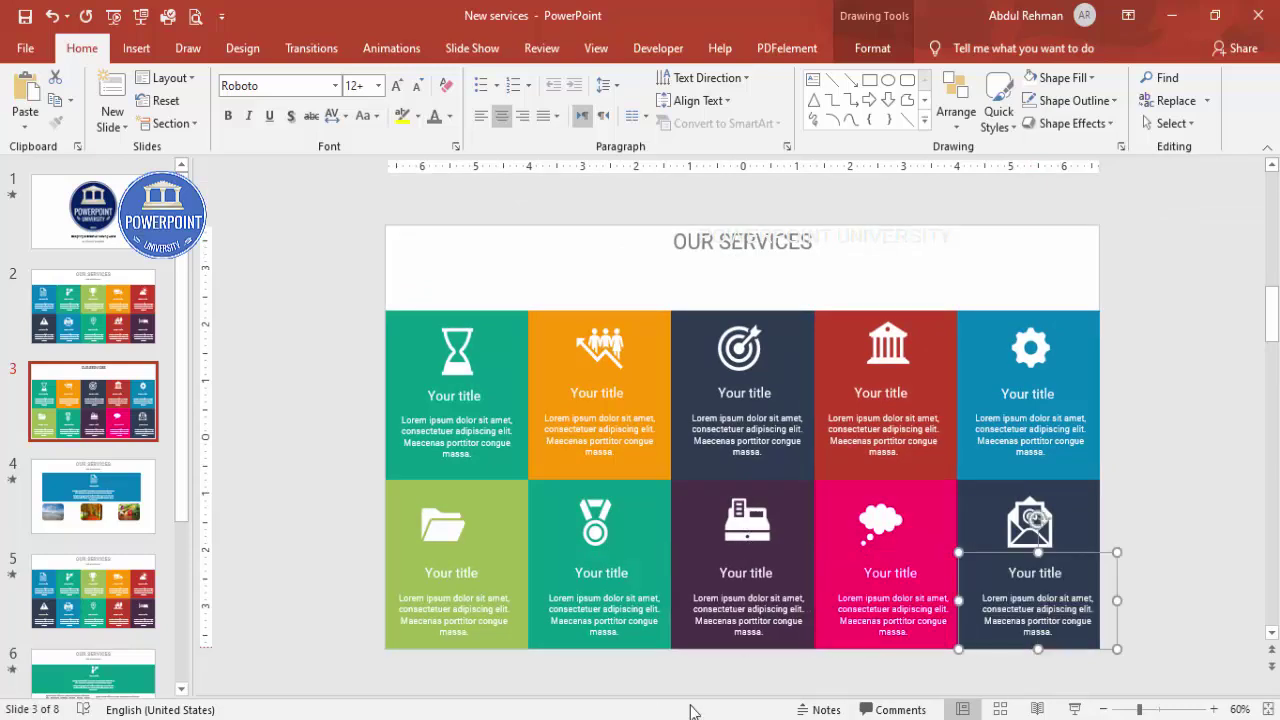
pyautogui.moveTo(1095, 555); pyautogui.dragTo(1088, 548)
# Align the bottom-row captions (pink, purple, green, lime tiles) along their tops.
pyautogui.keyDown('shift'); pyautogui.click(899, 596); pyautogui.keyUp('shift')
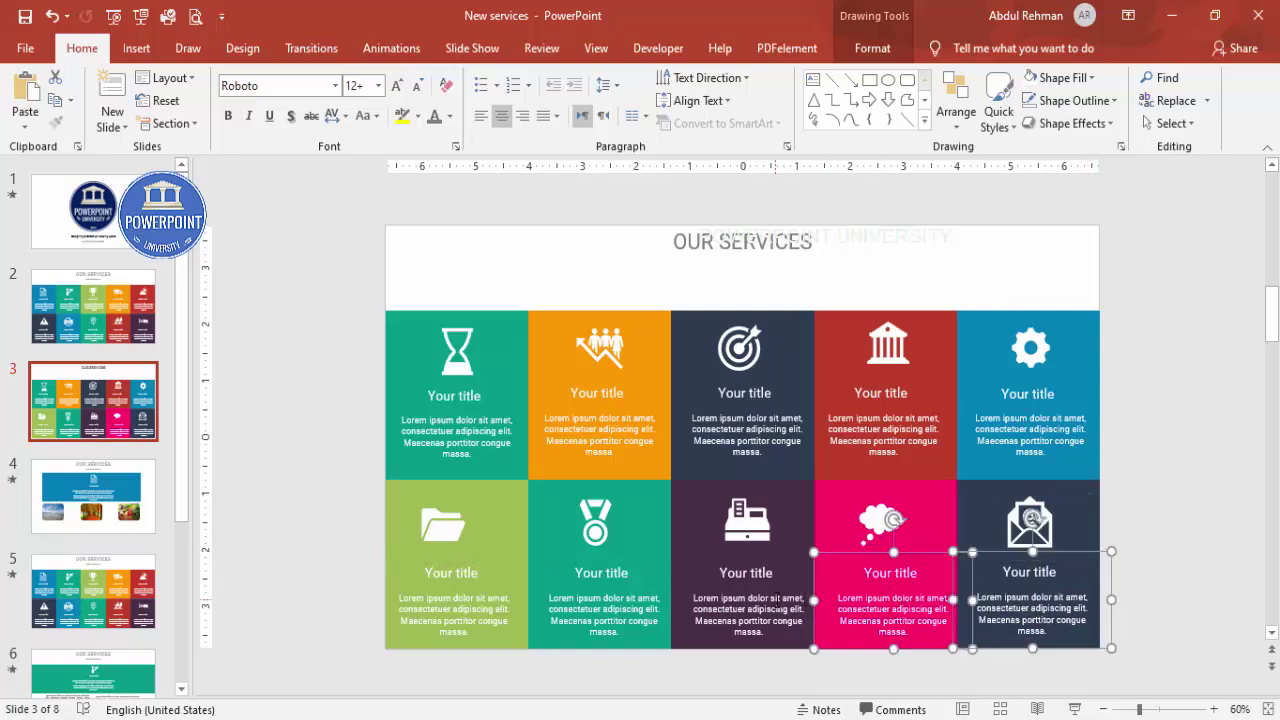
pyautogui.keyDown('shift'); pyautogui.click(779, 607); pyautogui.keyUp('shift')
pyautogui.keyDown('shift'); pyautogui.click(602, 614); pyautogui.keyUp('shift')
pyautogui.keyDown('shift'); pyautogui.click(406, 630); pyautogui.keyUp('shift')
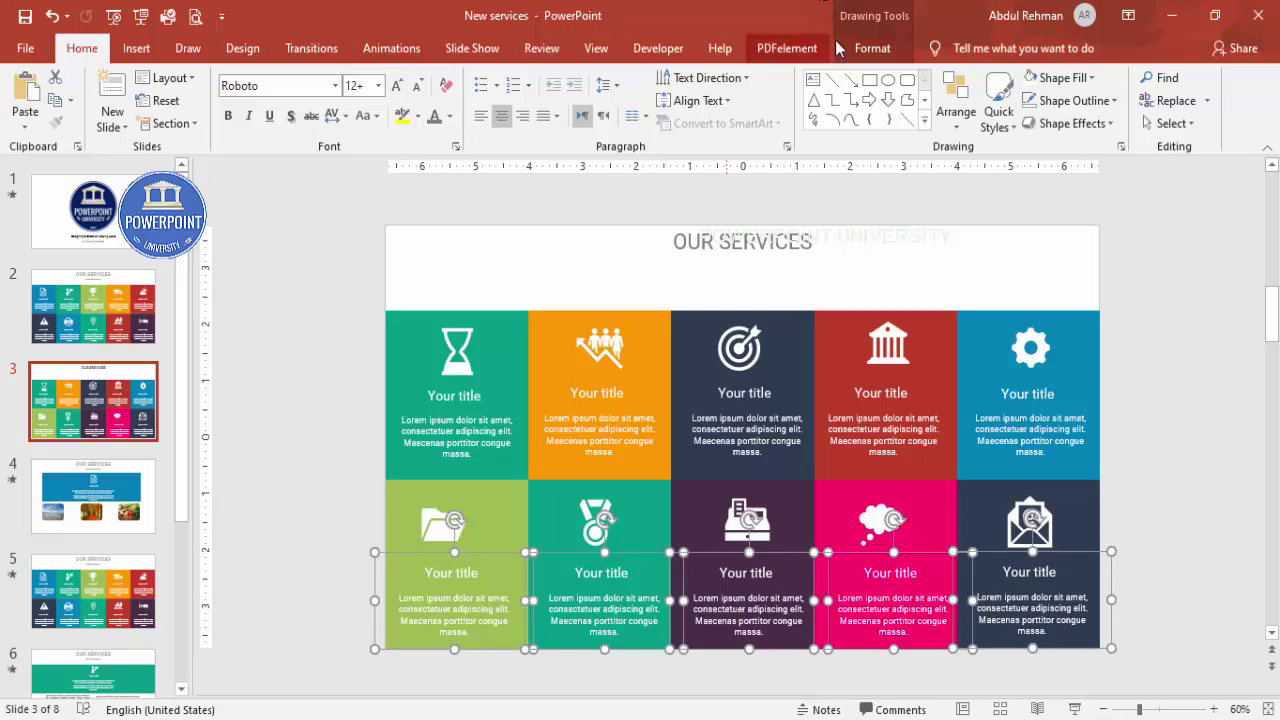
pyautogui.click(870, 48)
pyautogui.click(1045, 78)
pyautogui.click(1089, 177)
# Align the top-row captions (teal, orange, navy, red, blue tiles) along their tops.
pyautogui.click(516, 420)
pyautogui.keyDown('shift'); pyautogui.click(545, 418); pyautogui.keyUp('shift')
pyautogui.keyDown('shift'); pyautogui.click(721, 418); pyautogui.keyUp('shift')
pyautogui.keyDown('shift'); pyautogui.click(860, 418); pyautogui.keyUp('shift')
pyautogui.keyDown('shift'); pyautogui.click(1081, 418); pyautogui.keyUp('shift')
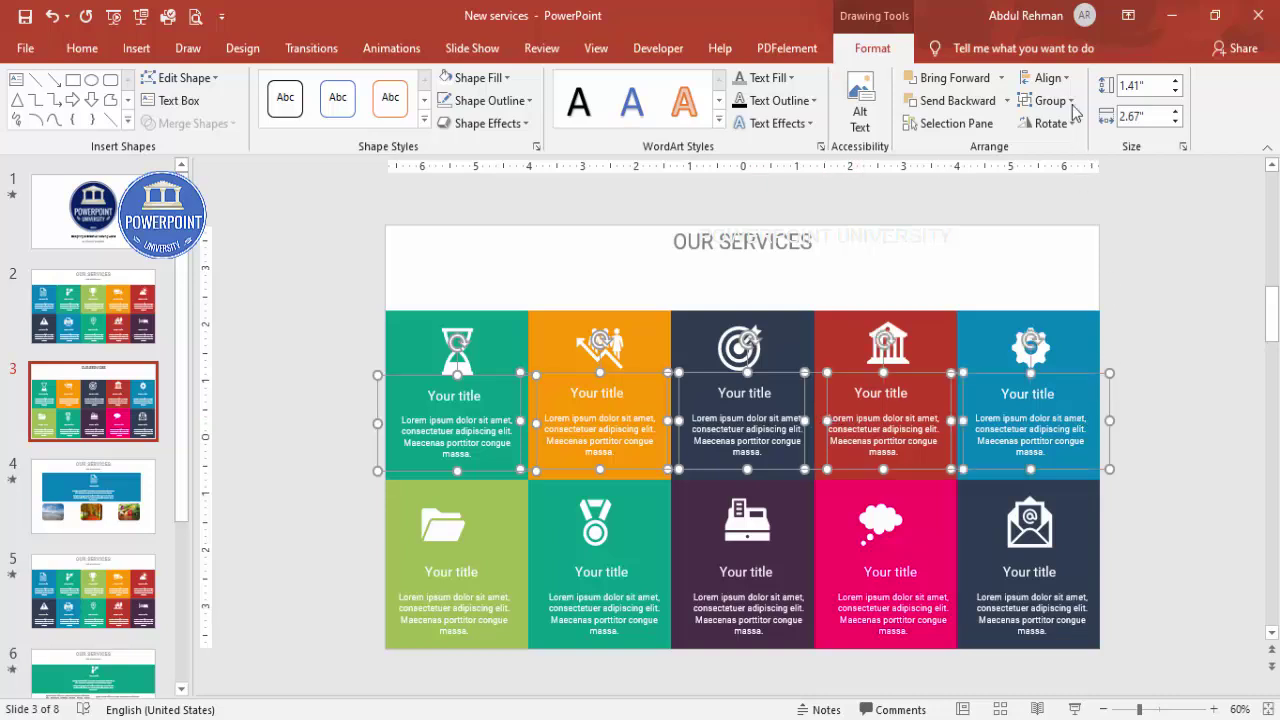
pyautogui.click(1048, 78)
pyautogui.click(1053, 172)
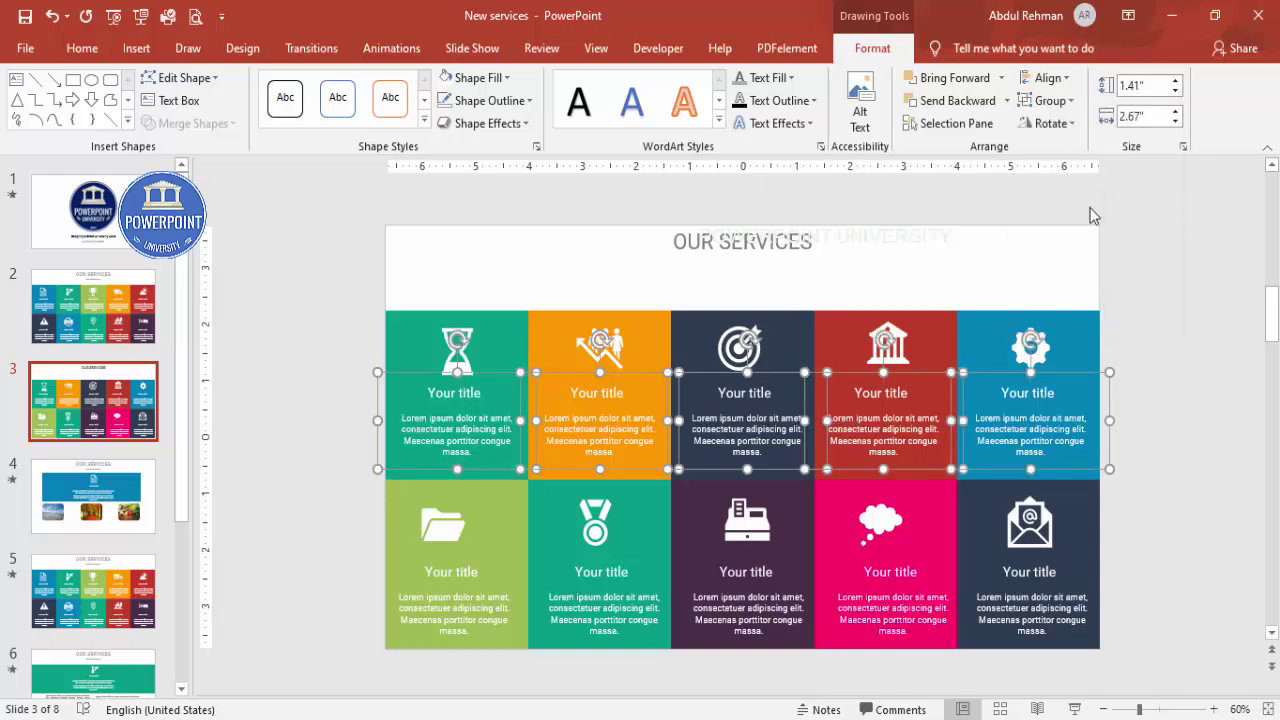
pyautogui.click(1145, 347)
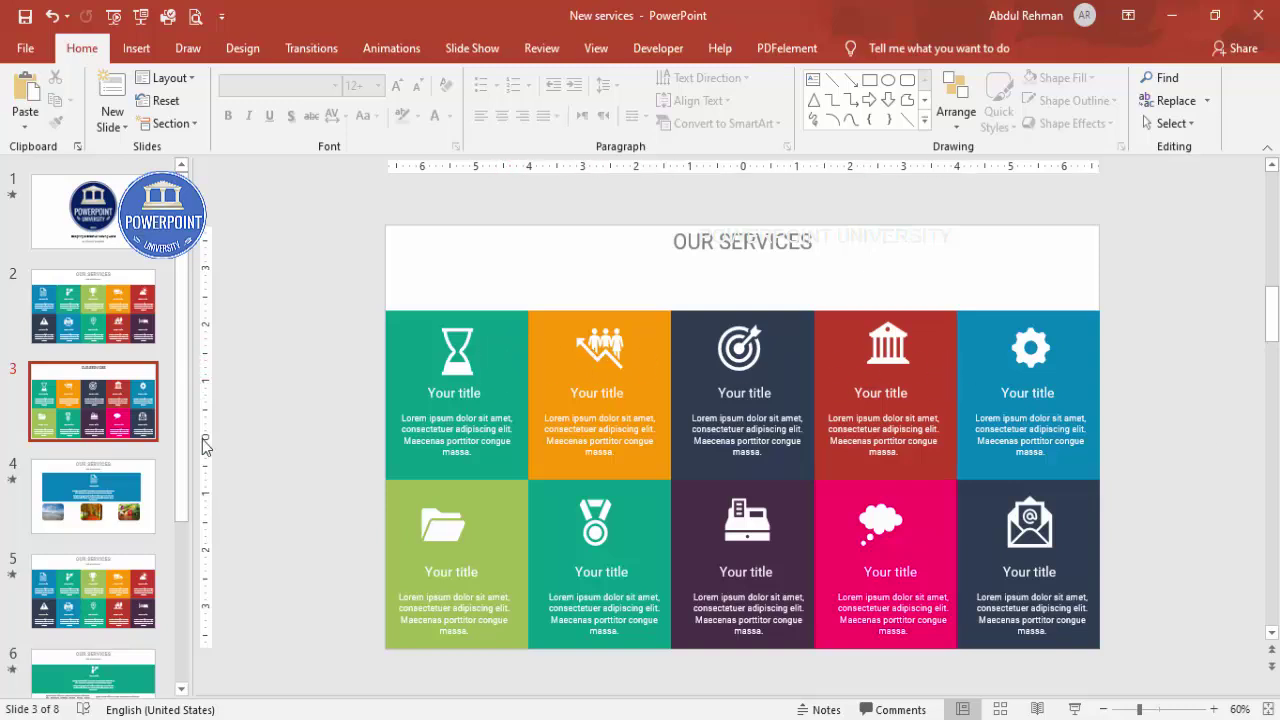
# Duplicate slide 3 and delete every tile except the teal one.
pyautogui.rightClick(104, 425)
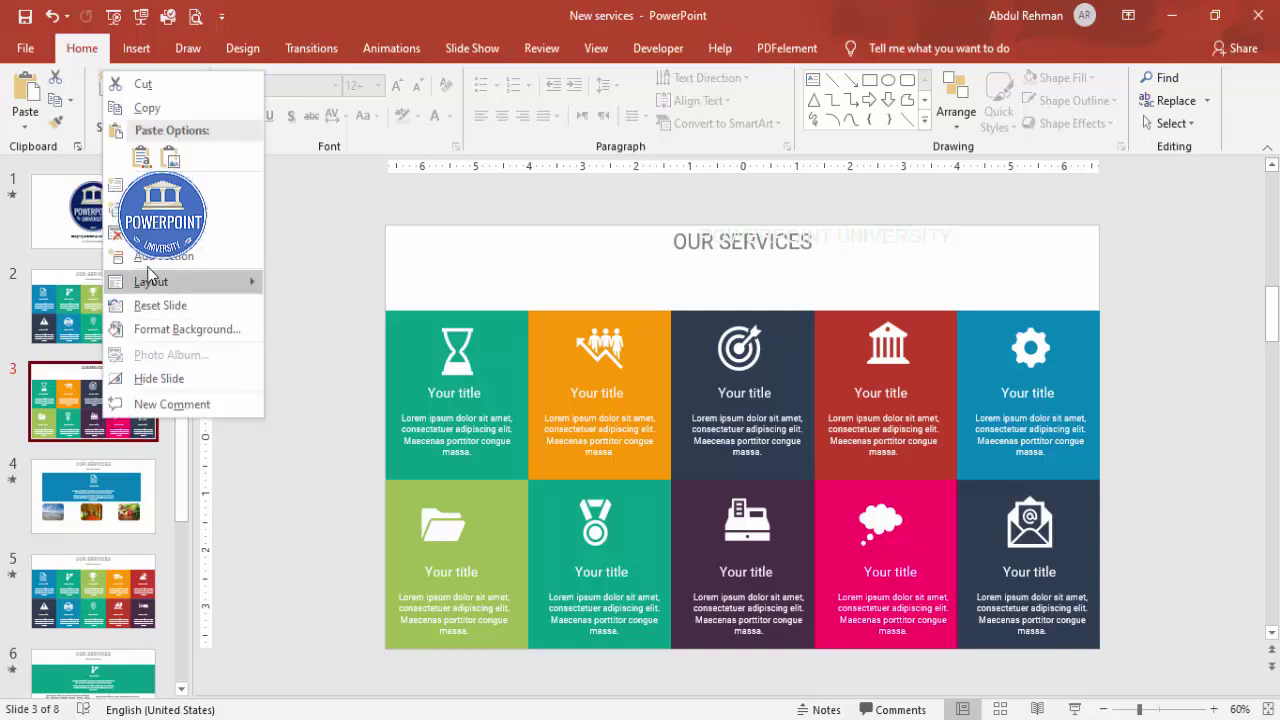
pyautogui.click(213, 212)
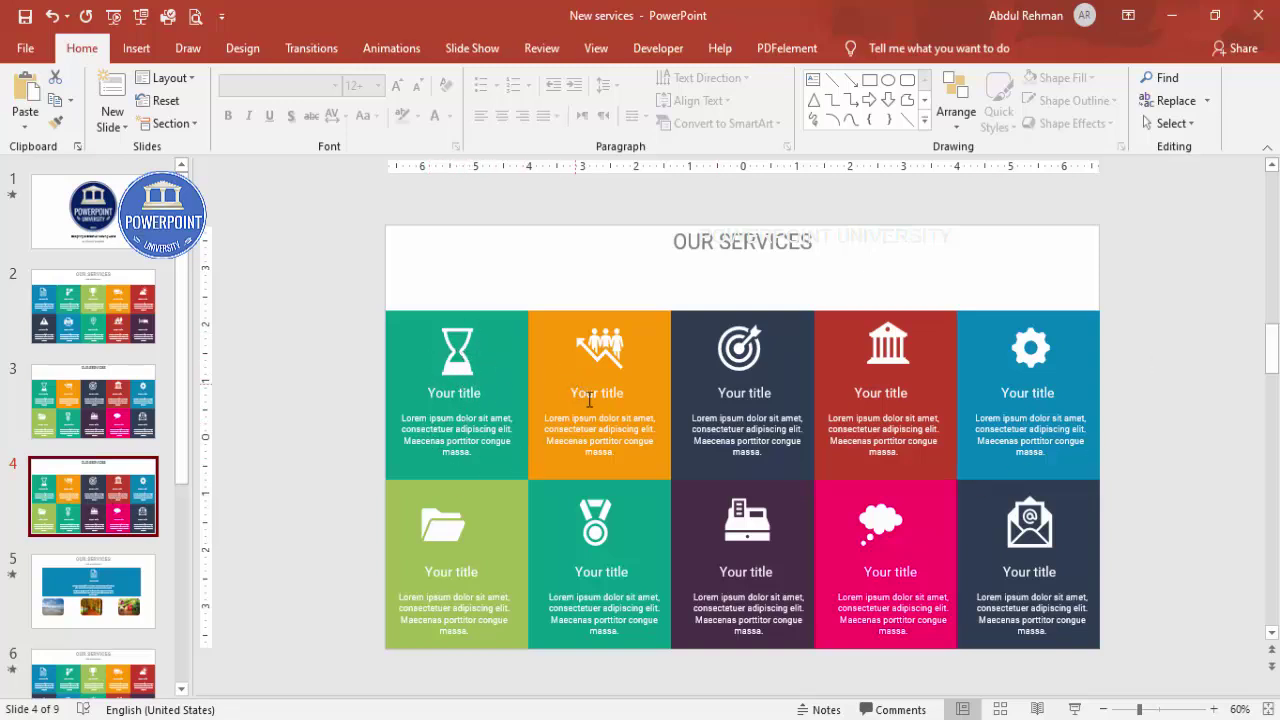
pyautogui.moveTo(1145, 281); pyautogui.dragTo(520, 690)
pyautogui.press('Delete')
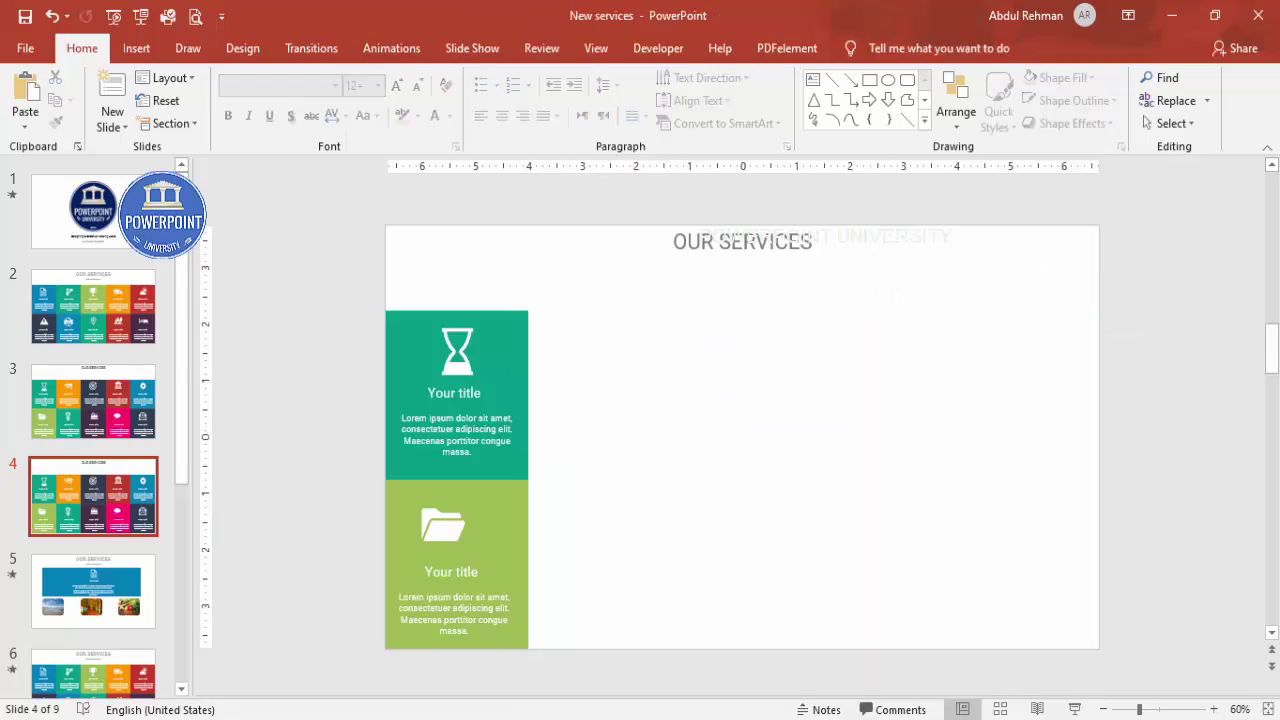
pyautogui.moveTo(330, 464); pyautogui.dragTo(620, 710)
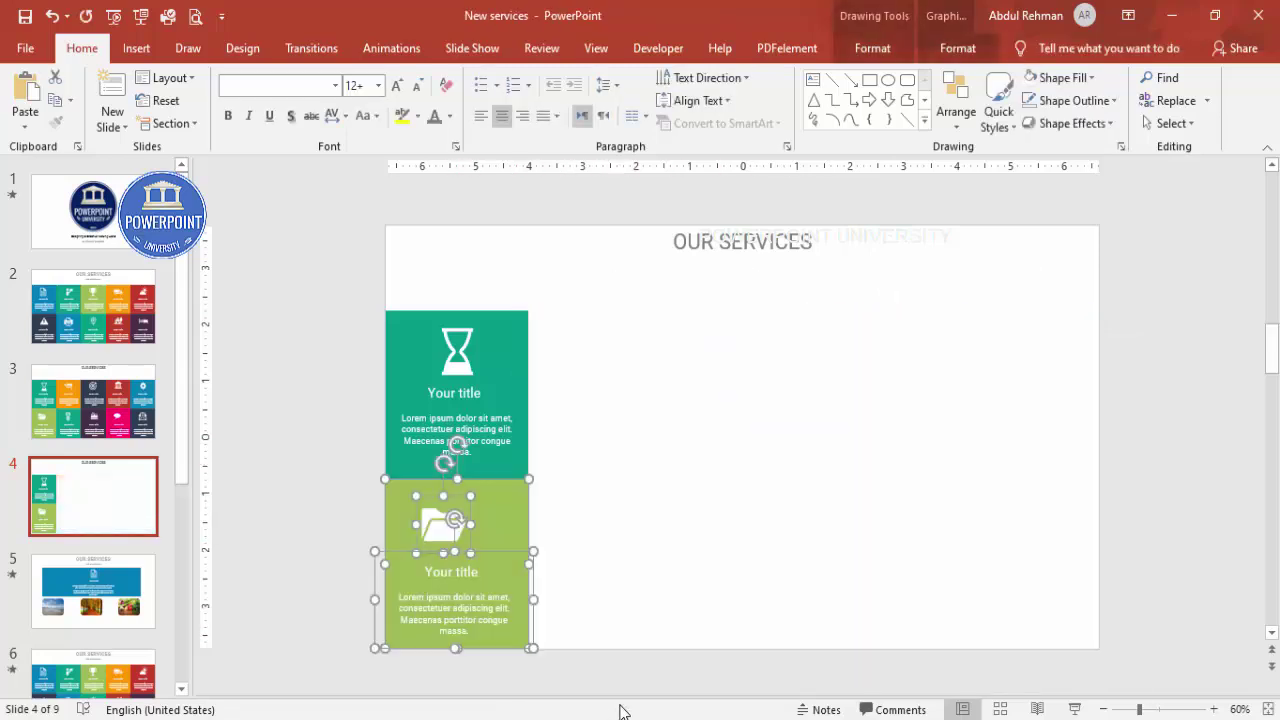
pyautogui.press('Delete')
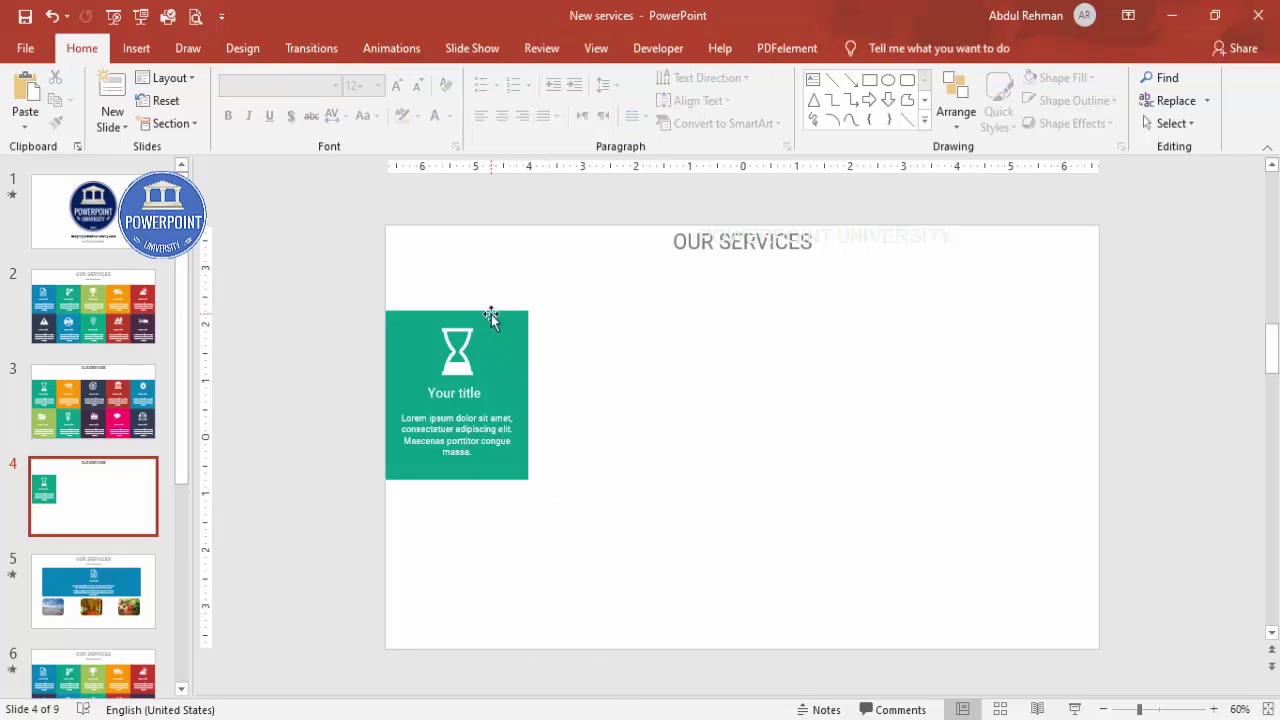
# Stretch the teal tile across the full slide width and centre its hourglass icon.
pyautogui.click(491, 314)
pyautogui.moveTo(529, 394); pyautogui.dragTo(1100, 391)
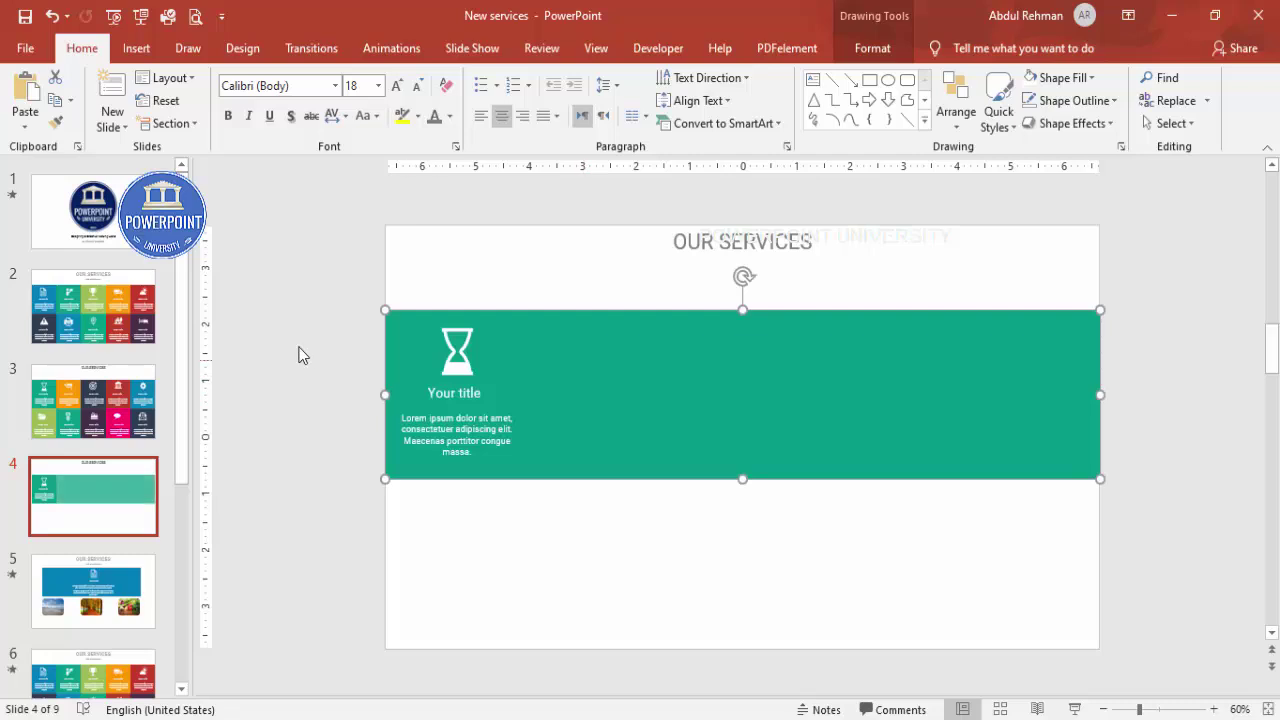
pyautogui.click(306, 357)
pyautogui.moveTo(457, 345); pyautogui.dragTo(740, 345)
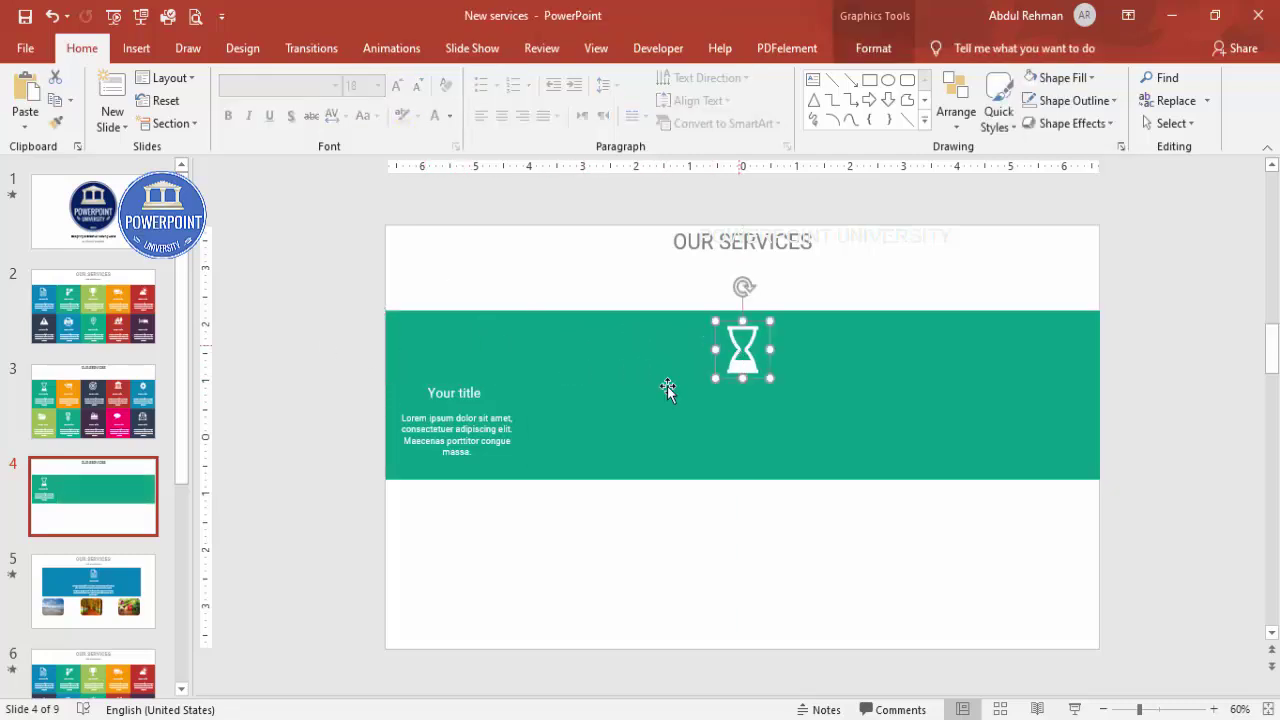
# Move the title and lorem text under the hourglass and enlarge the text to 16 pt.
pyautogui.click(456, 405)
pyautogui.click(458, 400)
pyautogui.click(522, 430)
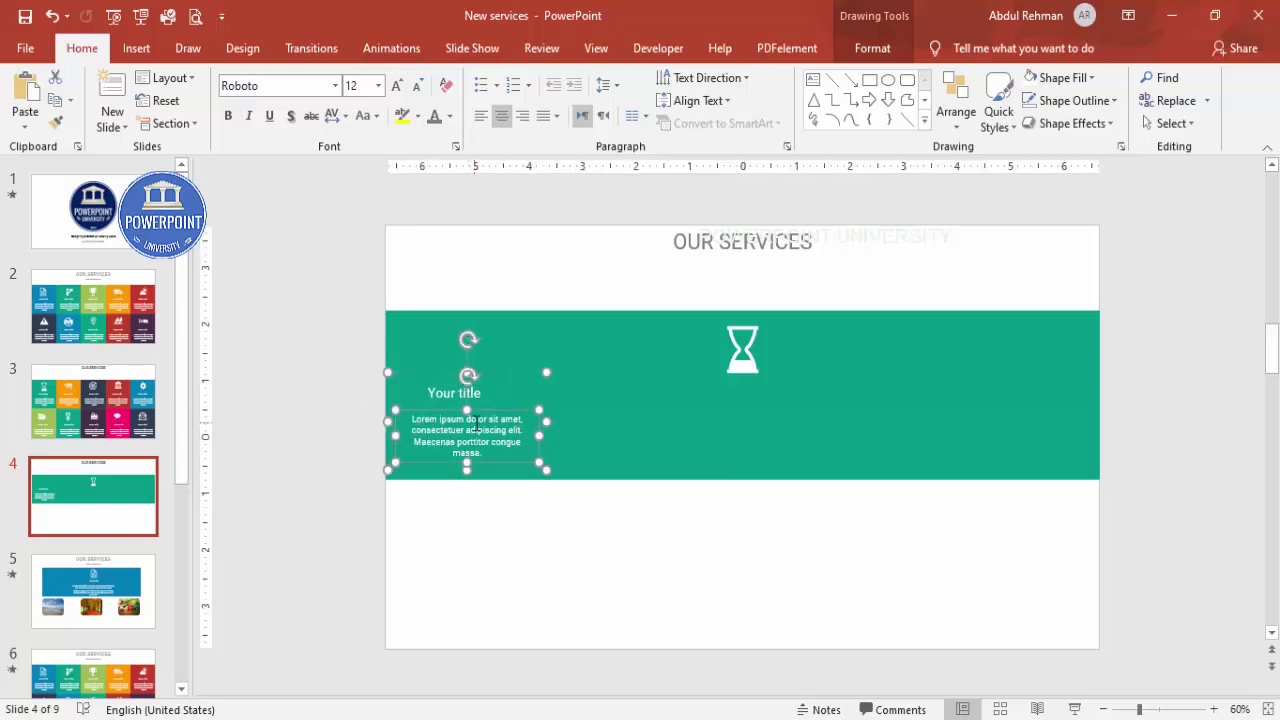
pyautogui.moveTo(514, 378); pyautogui.dragTo(790, 375)
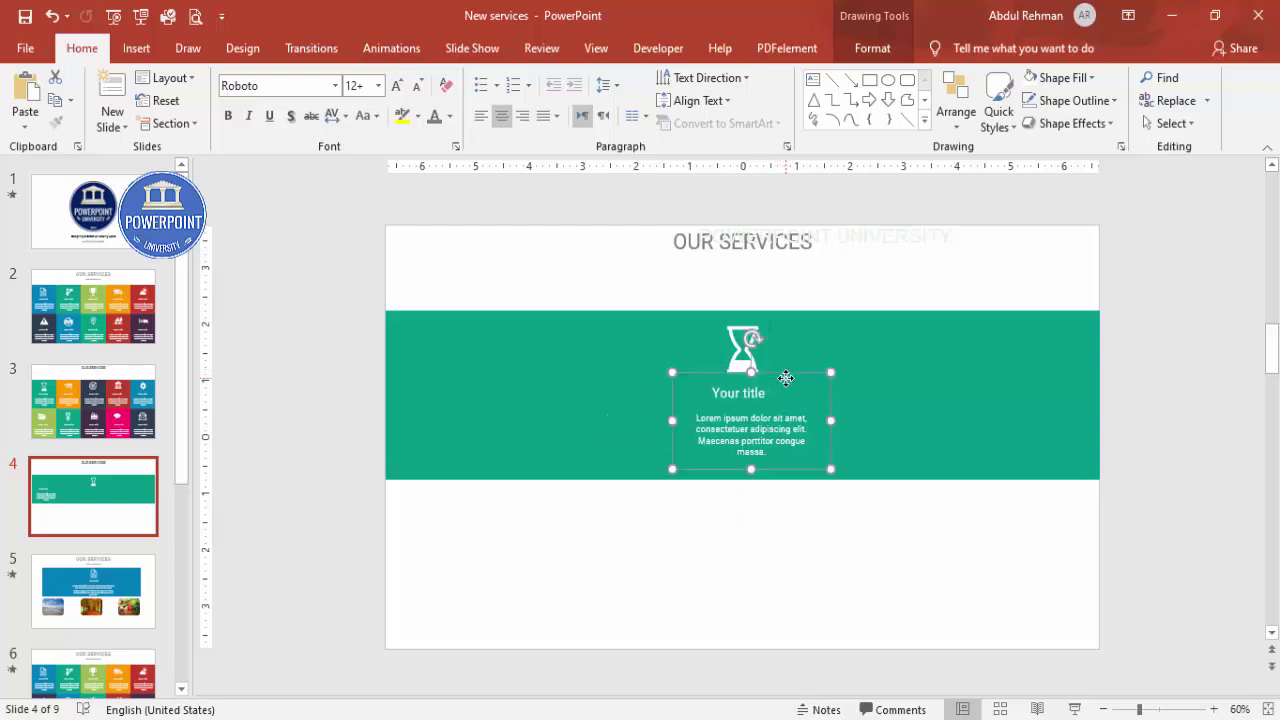
pyautogui.click(397, 86)
pyautogui.click(397, 88)
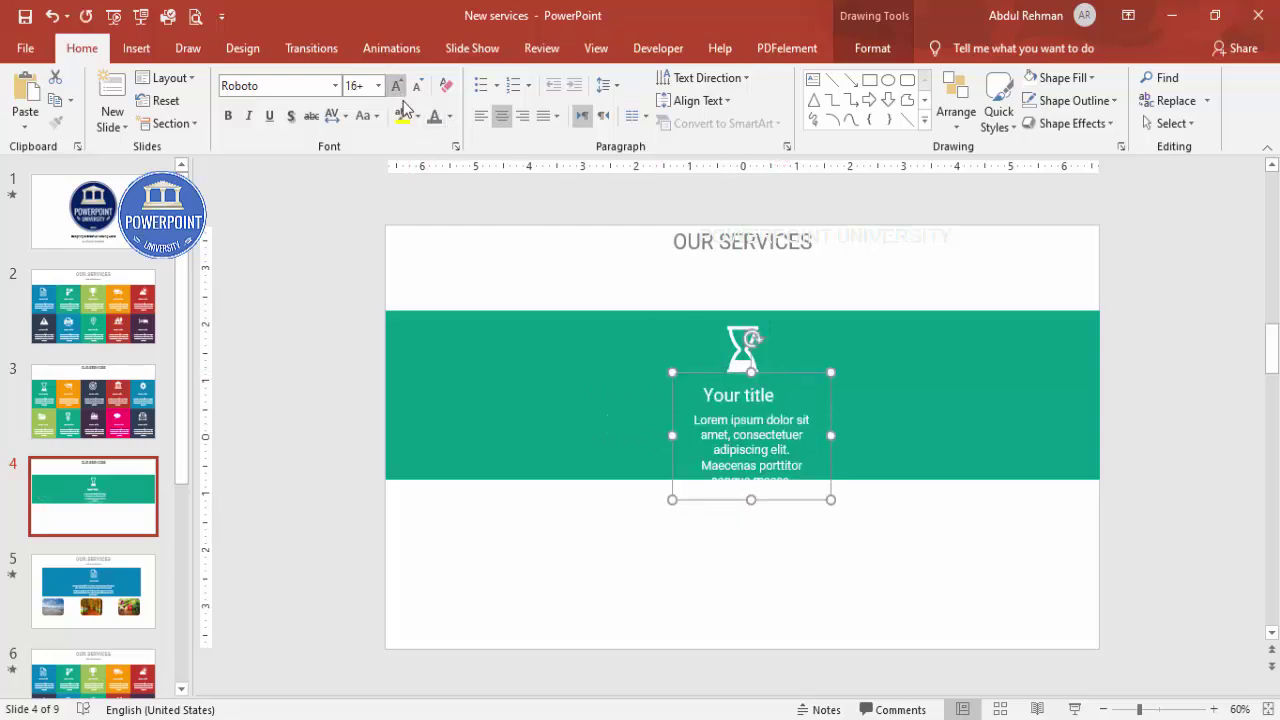
# Widen the lorem body text box on both sides so the text wraps centred.
pyautogui.click(816, 444)
pyautogui.moveTo(830, 458); pyautogui.dragTo(864, 437)
pyautogui.moveTo(676, 442); pyautogui.dragTo(632, 443)
pyautogui.click(993, 572)
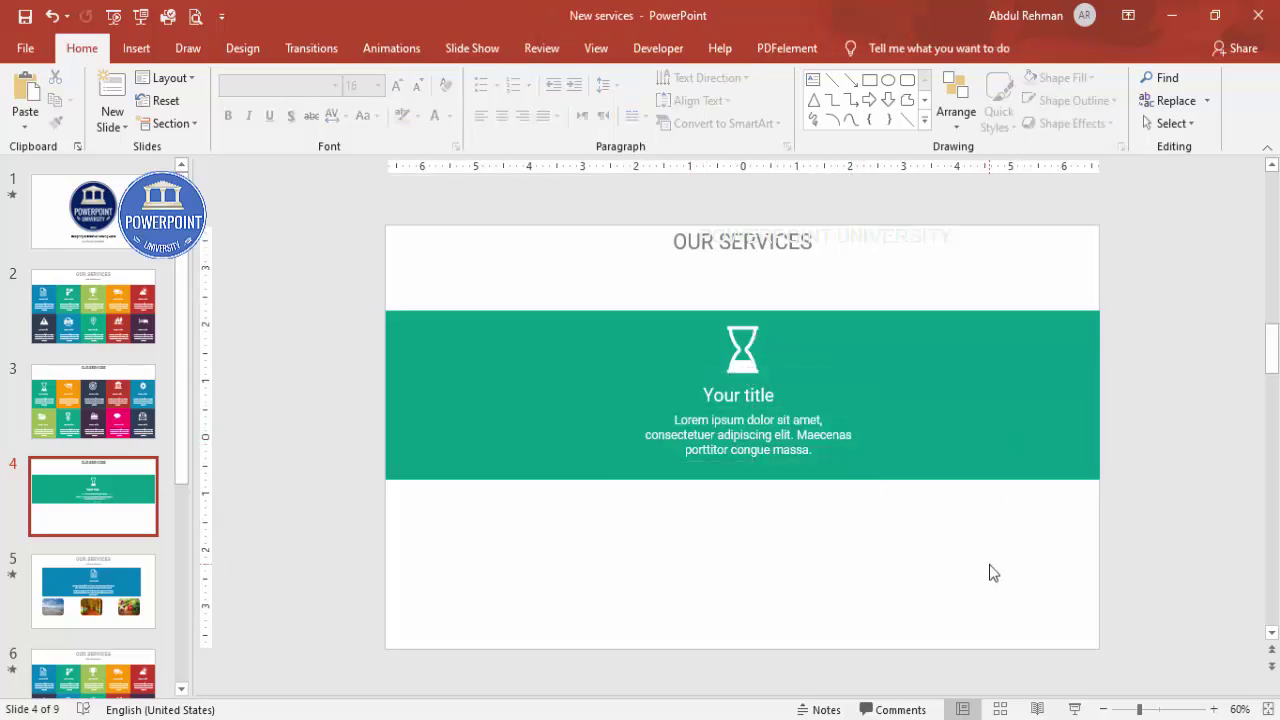
# Draw rounded-rectangle squares in a row of three below the teal band.
pyautogui.click(136, 48)
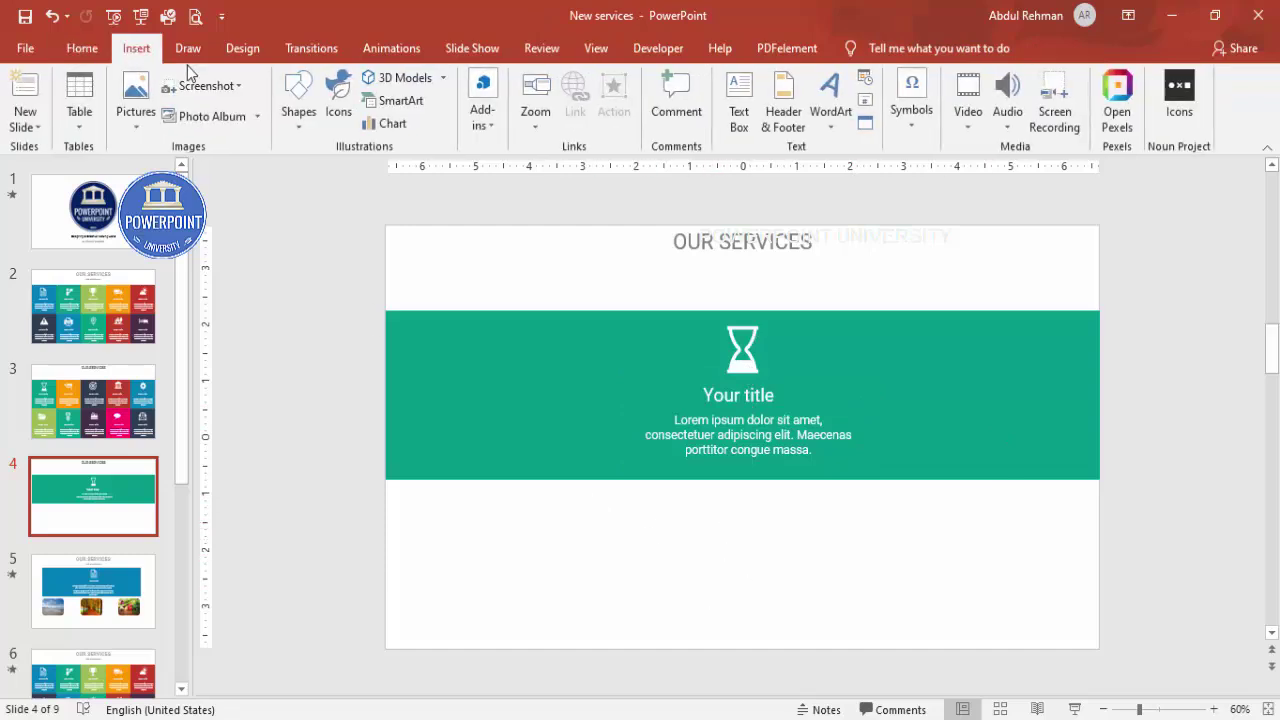
pyautogui.click(299, 105)
pyautogui.click(309, 271)
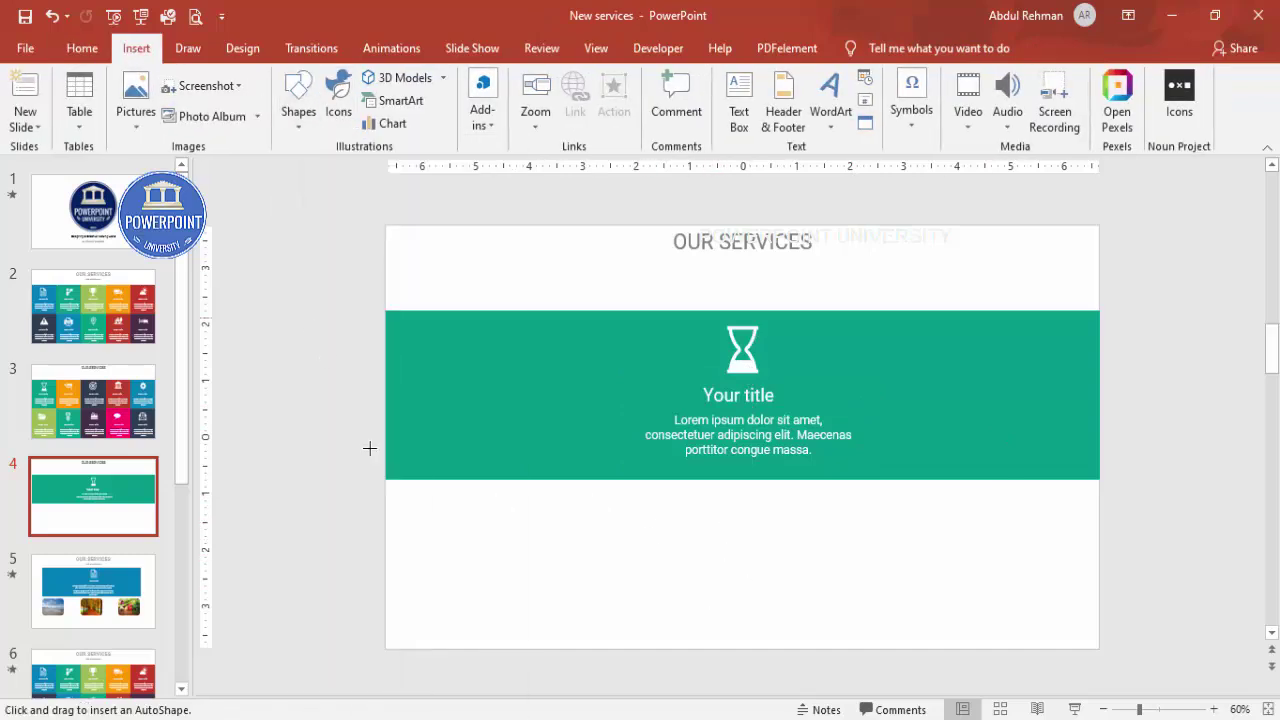
pyautogui.moveTo(469, 526); pyautogui.dragTo(545, 629)
pyautogui.moveTo(510, 563); pyautogui.dragTo(1012, 537)
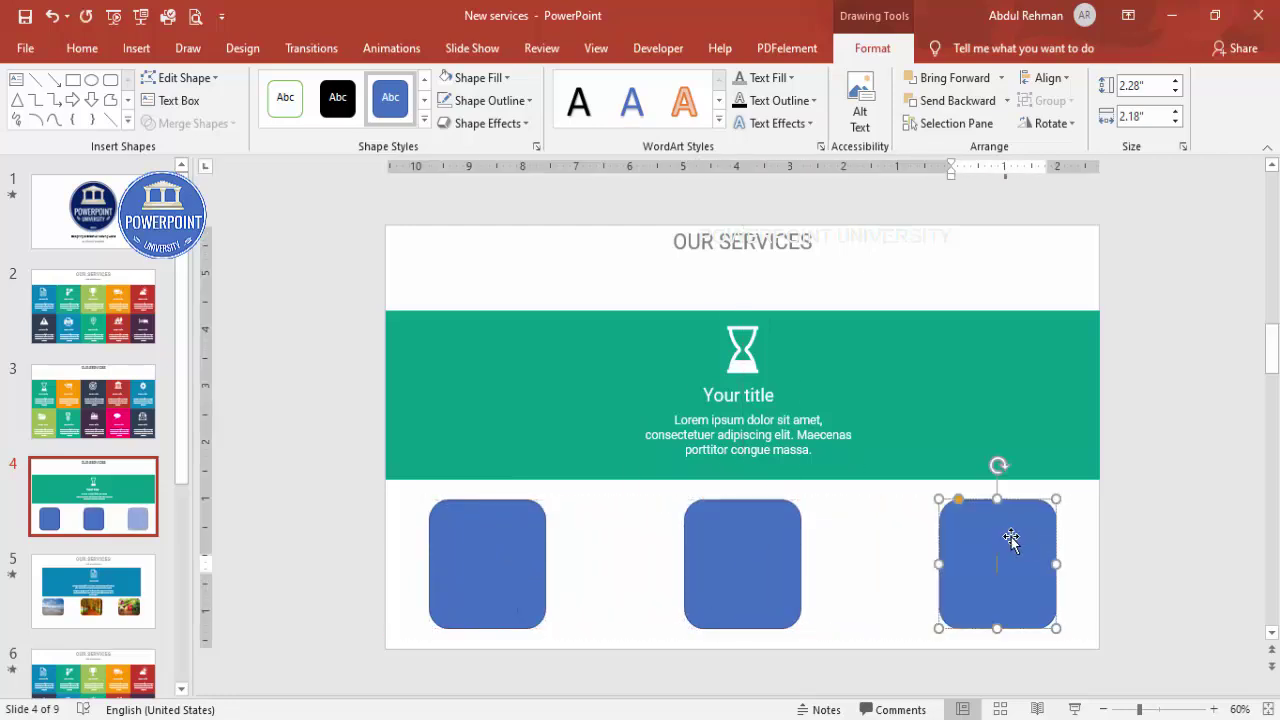
# Set the three rounded squares to No Outline.
pyautogui.click(510, 543)
pyautogui.keyDown('shift'); pyautogui.click(755, 528); pyautogui.keyUp('shift')
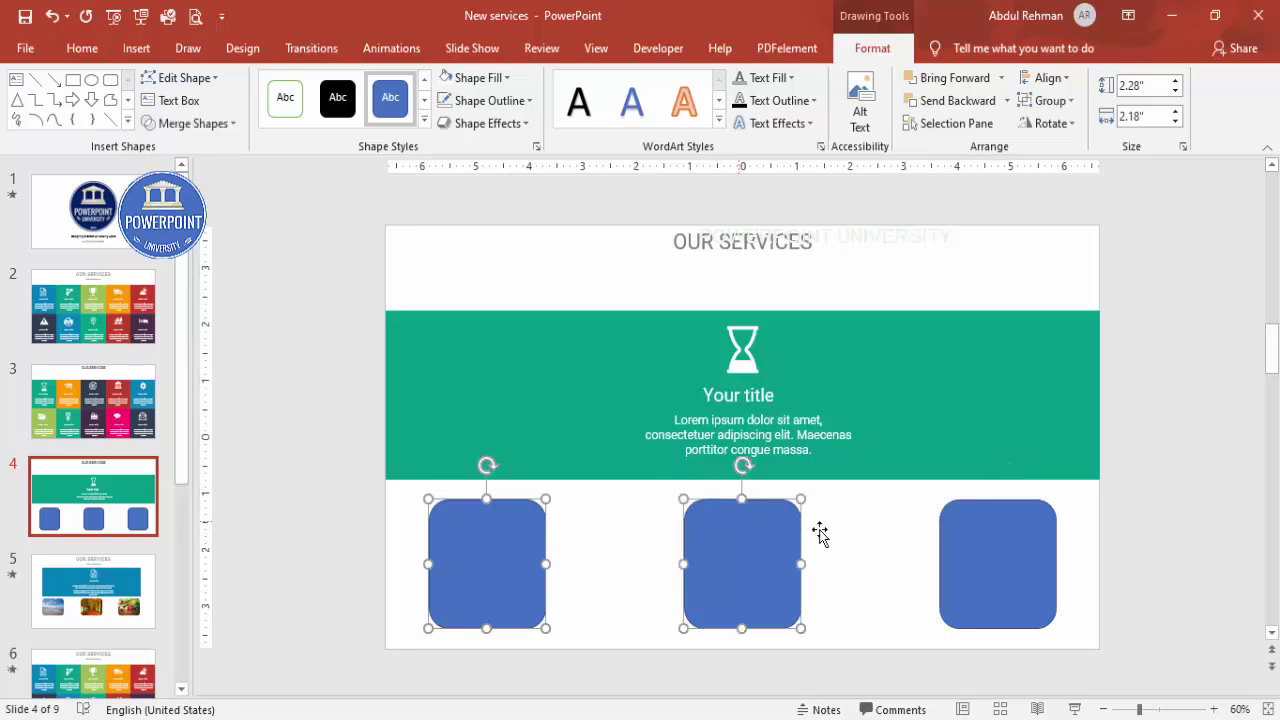
pyautogui.keyDown('shift'); pyautogui.click(1024, 550); pyautogui.keyUp('shift')
pyautogui.click(495, 100)
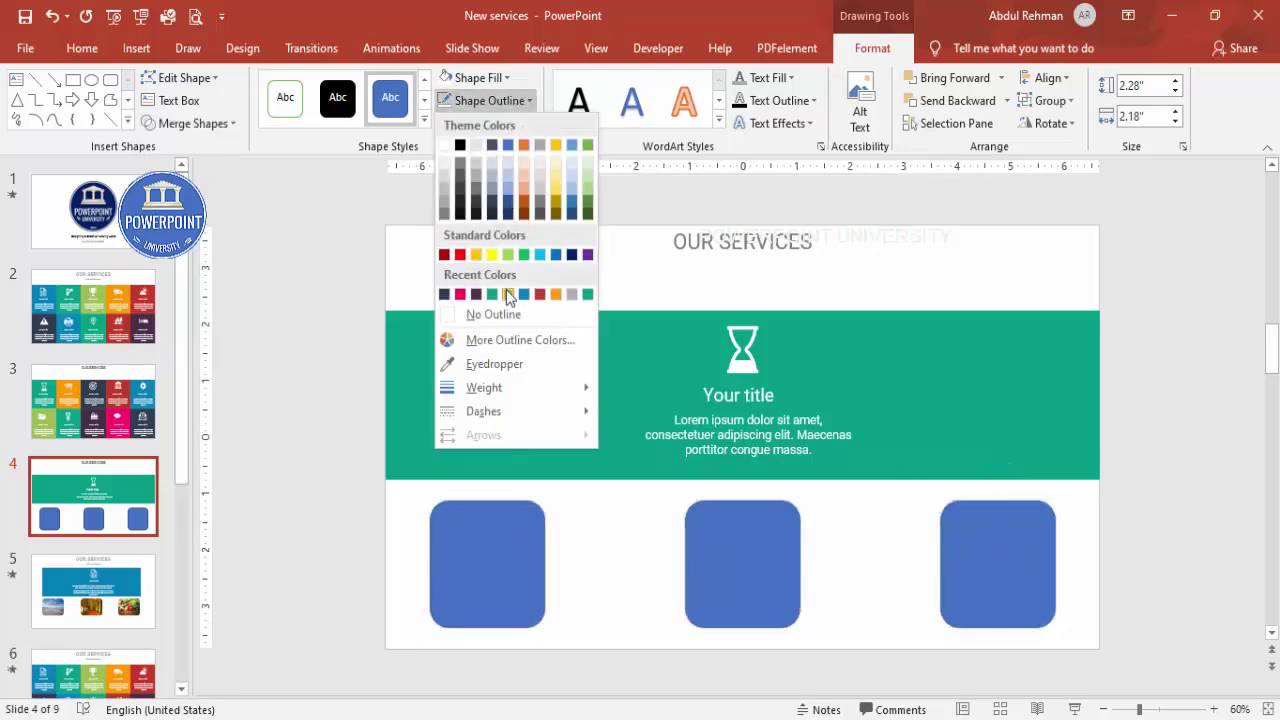
pyautogui.click(505, 313)
pyautogui.click(357, 437)
pyautogui.click(480, 566)
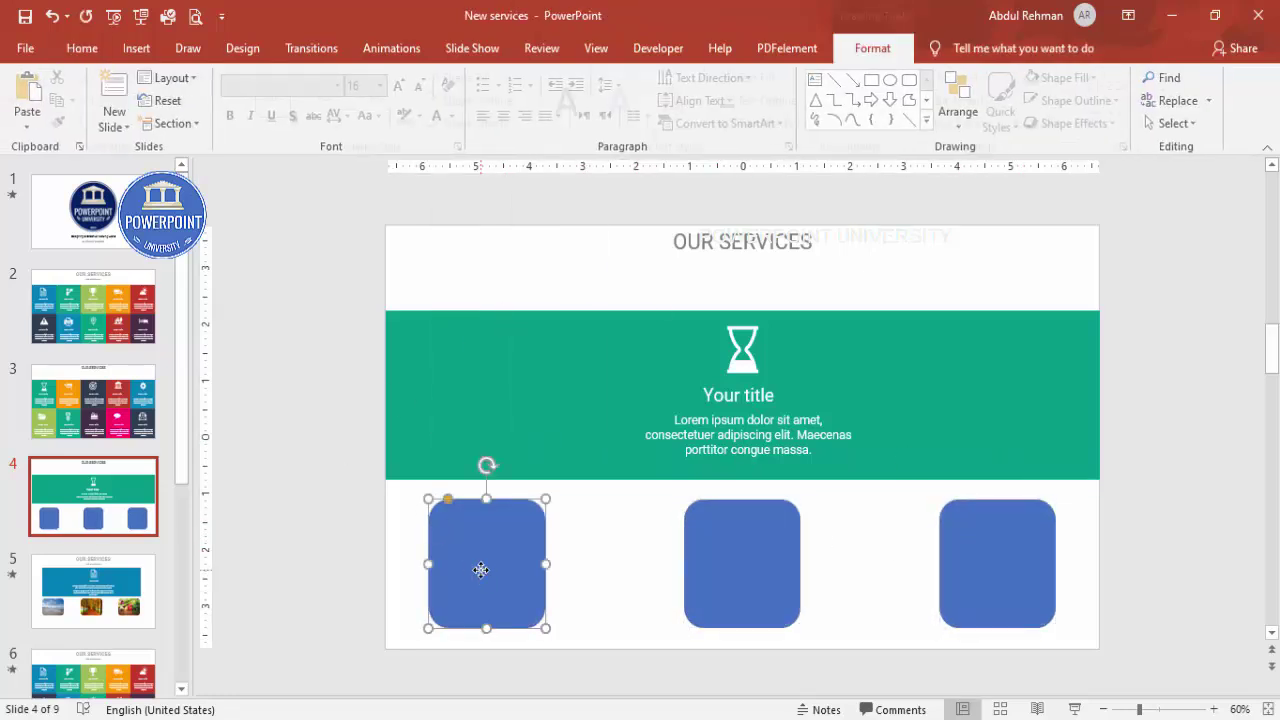
# Fill the left rounded square with an online beach photo.
pyautogui.rightClick(480, 570)
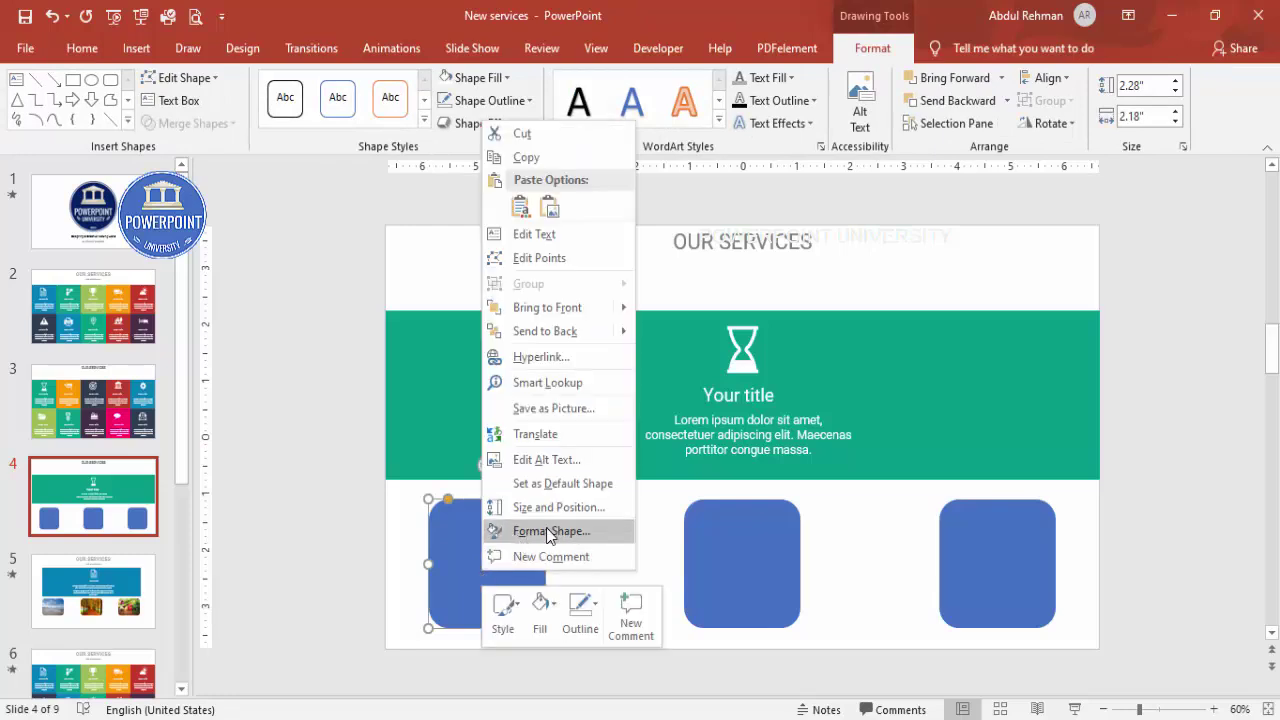
pyautogui.click(545, 530)
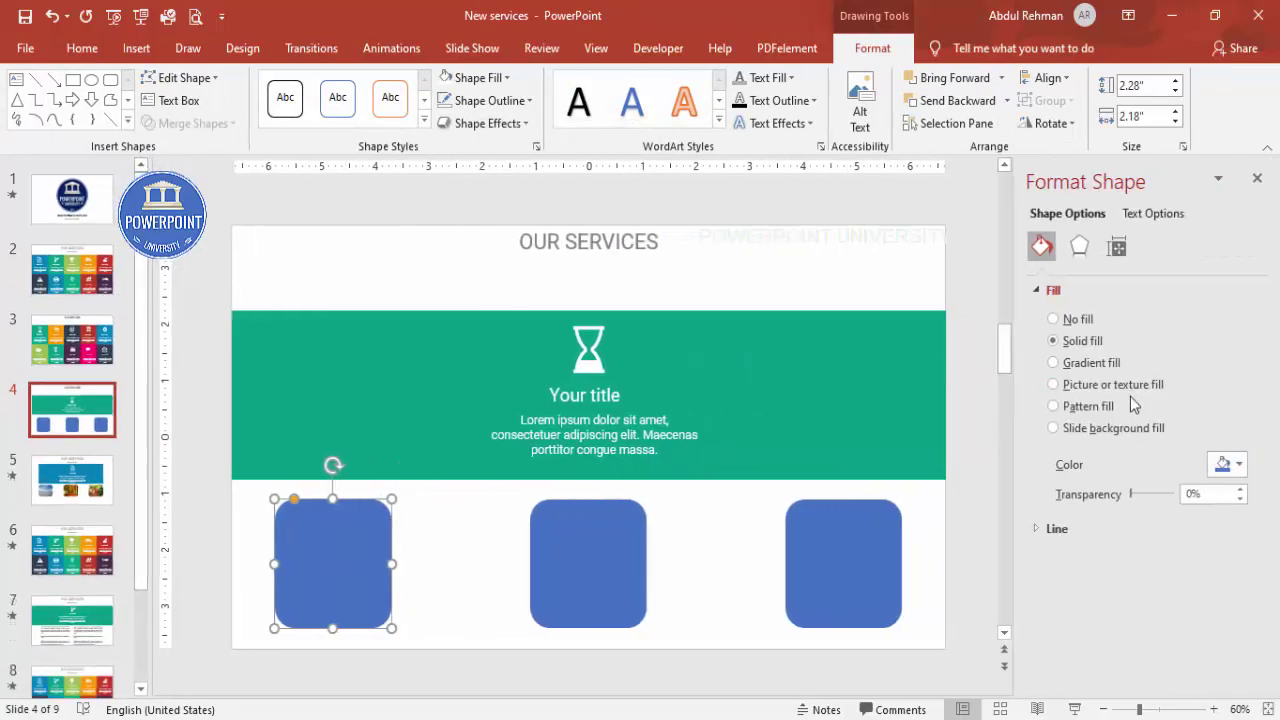
pyautogui.click(1130, 391)
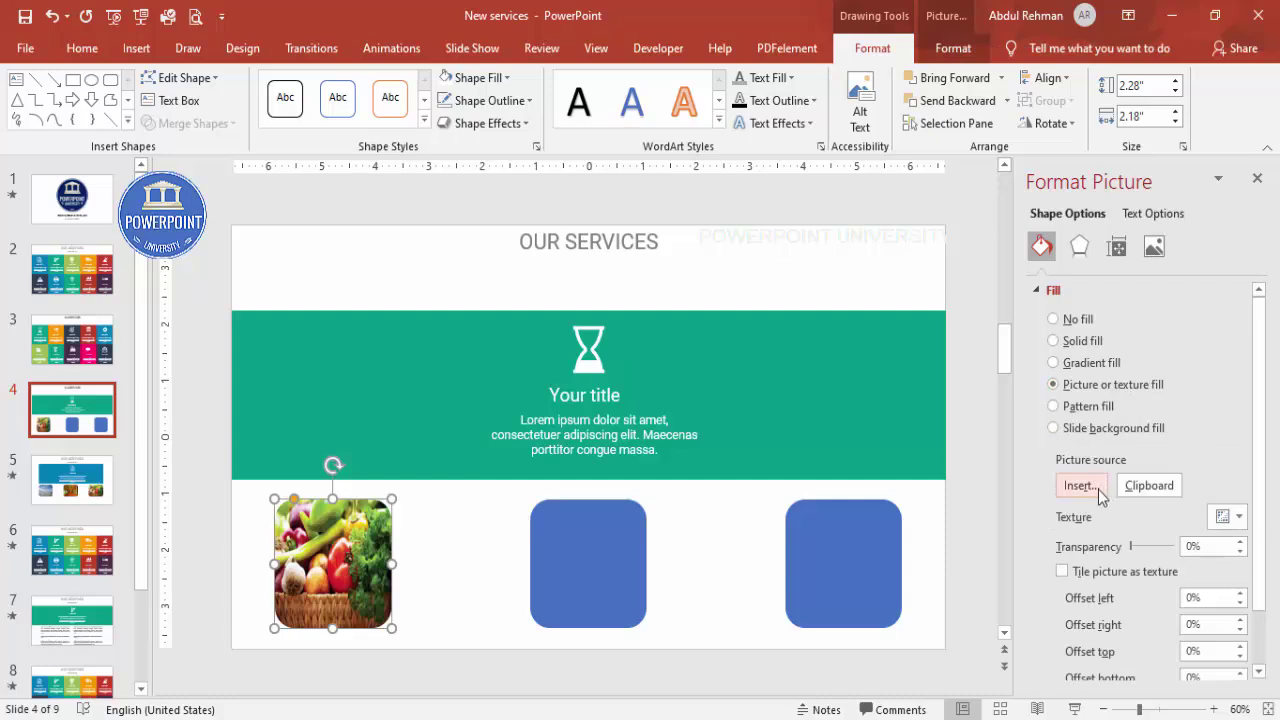
pyautogui.click(1098, 489)
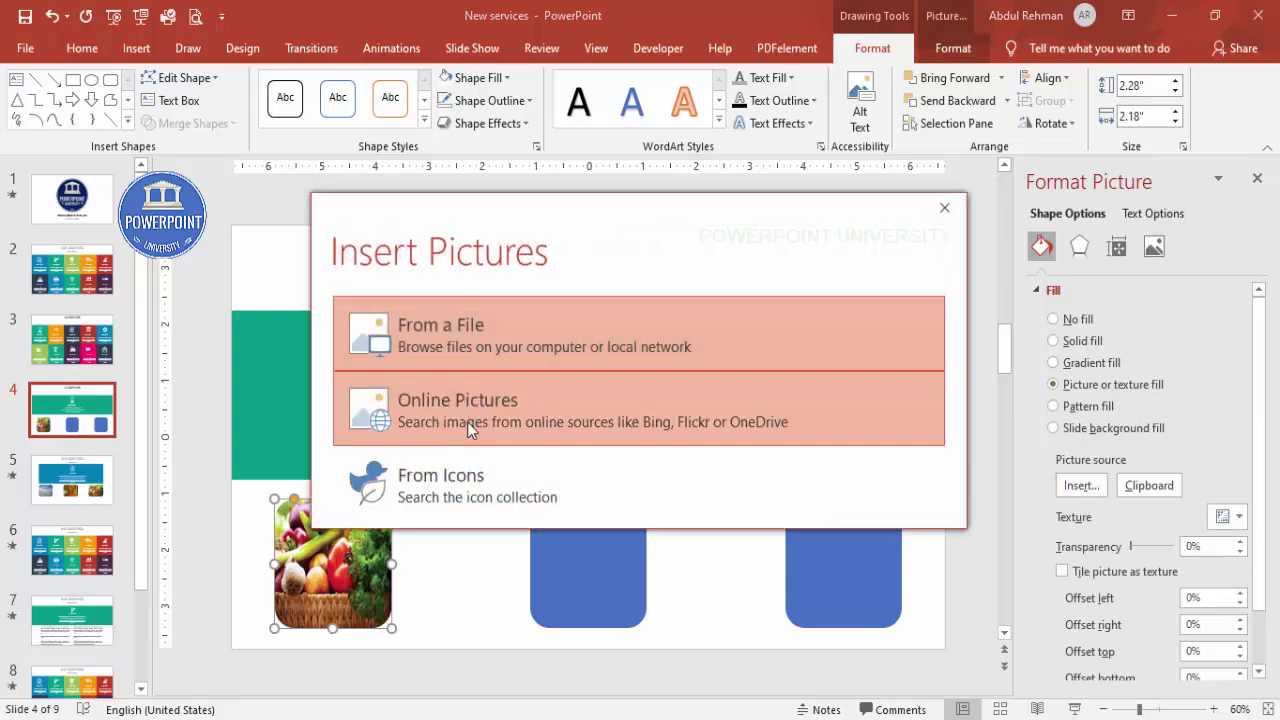
pyautogui.click(474, 333)
pyautogui.click(473, 404)
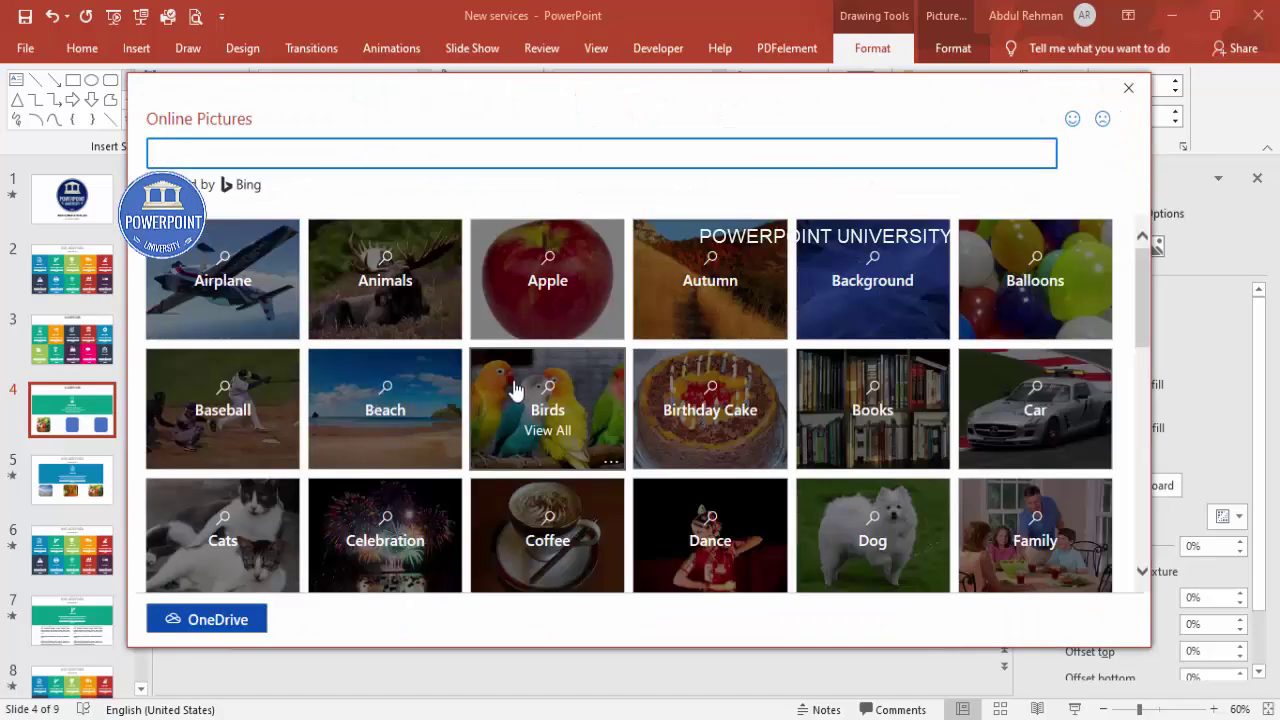
pyautogui.click(356, 458)
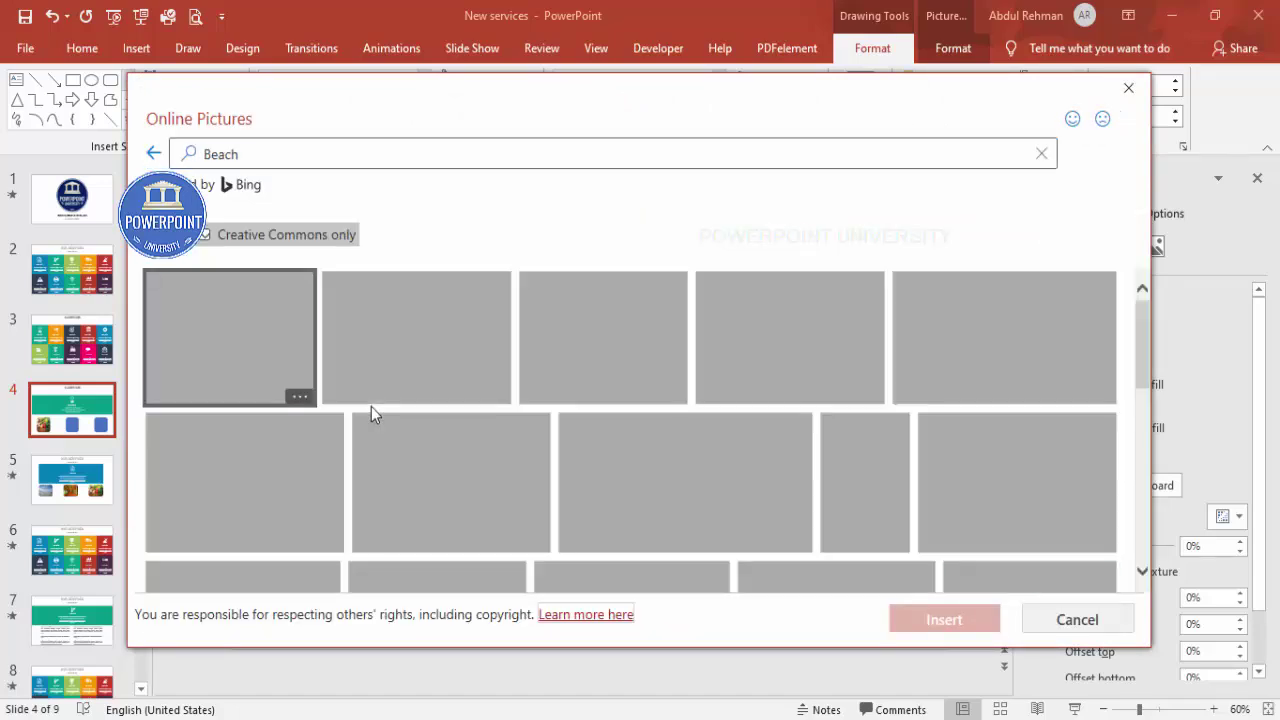
pyautogui.click(414, 351)
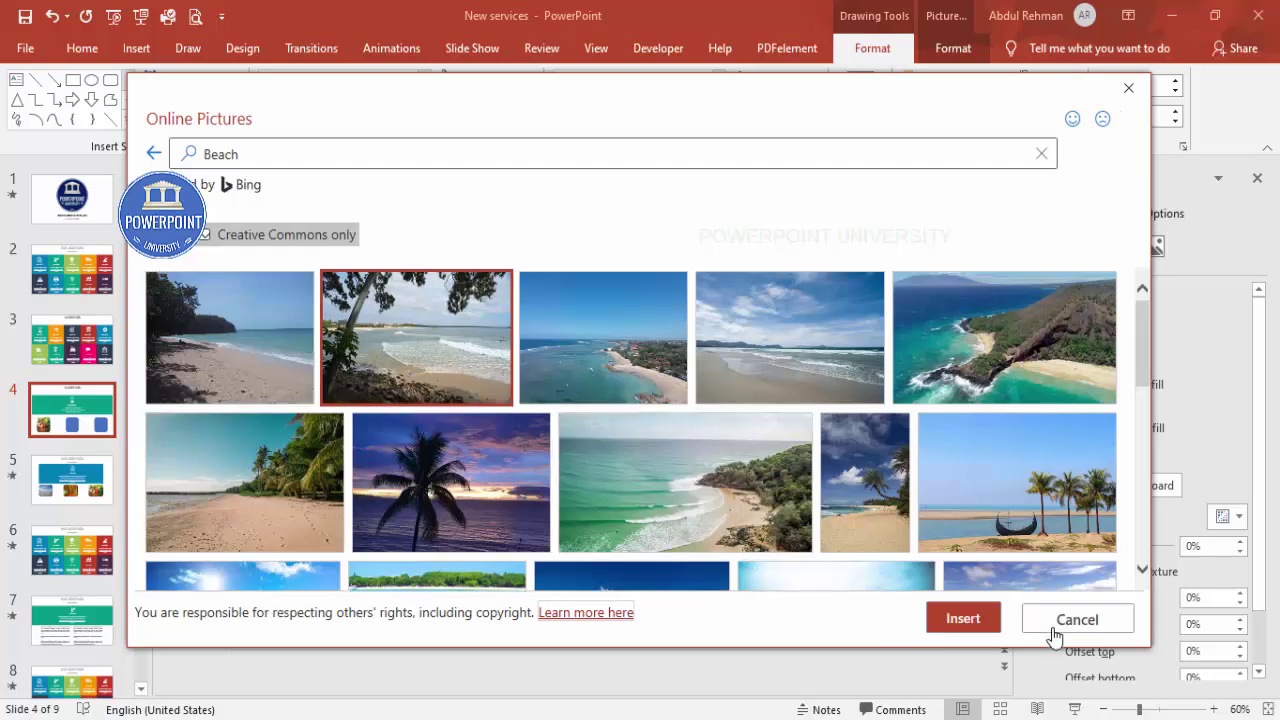
pyautogui.click(963, 618)
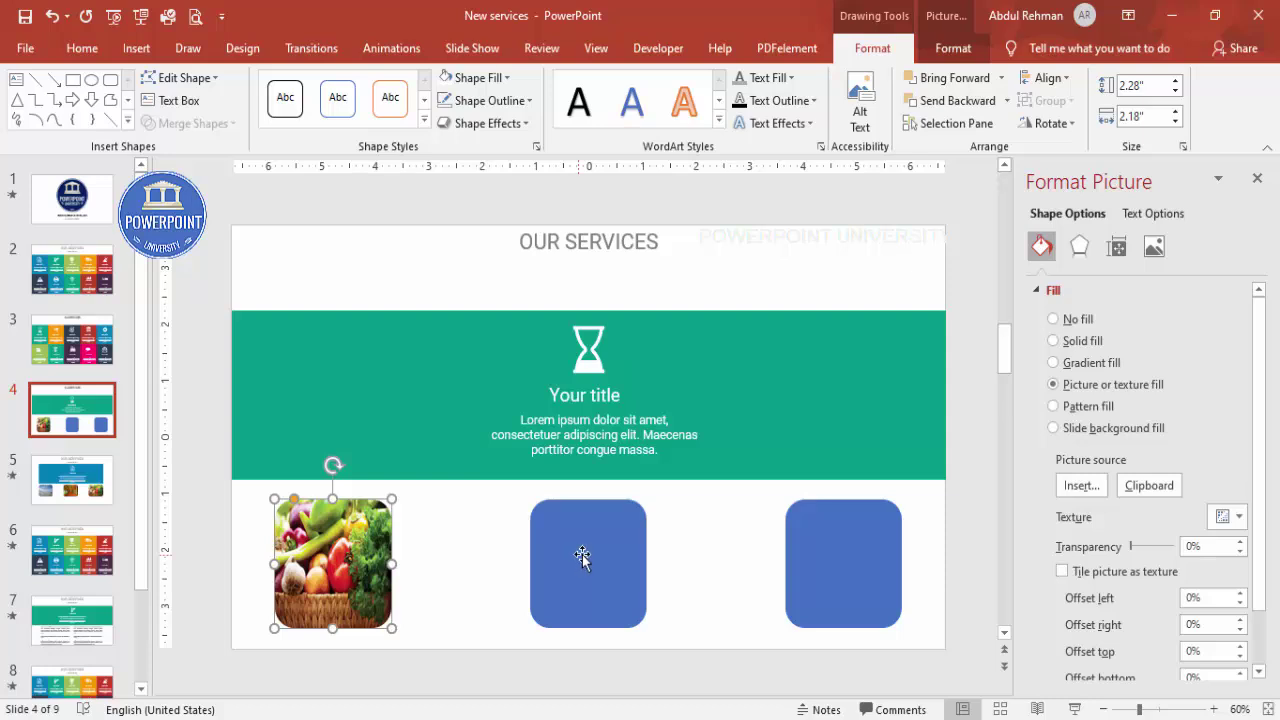
# Fill the middle rounded square with the autumn tree-lined path photo from Online Pictures.
pyautogui.click(579, 557)
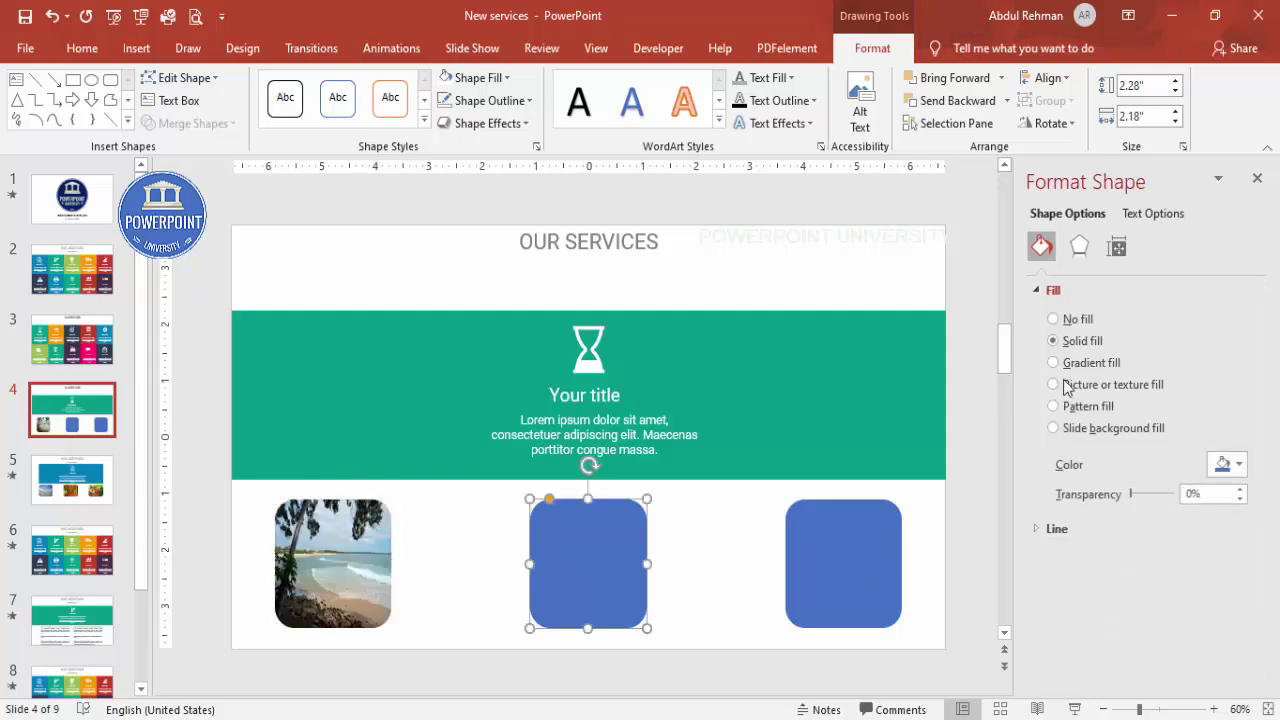
pyautogui.click(1100, 385)
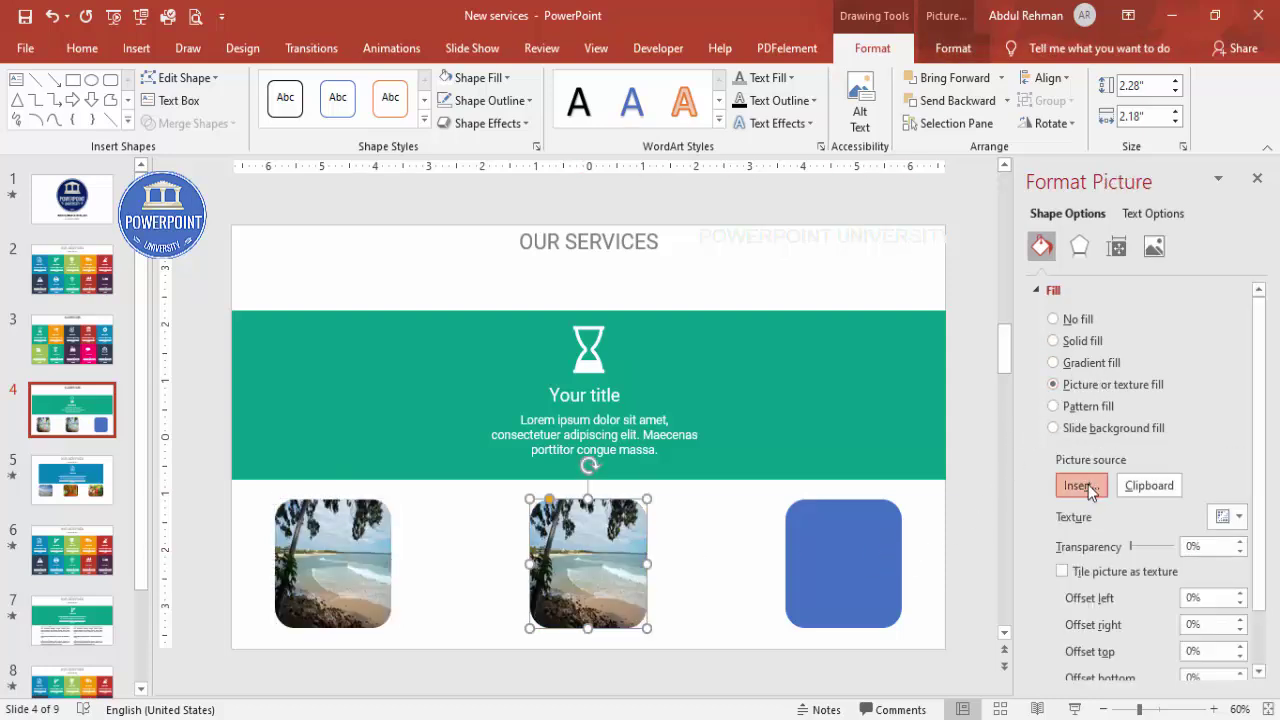
pyautogui.click(1081, 485)
pyautogui.click(545, 418)
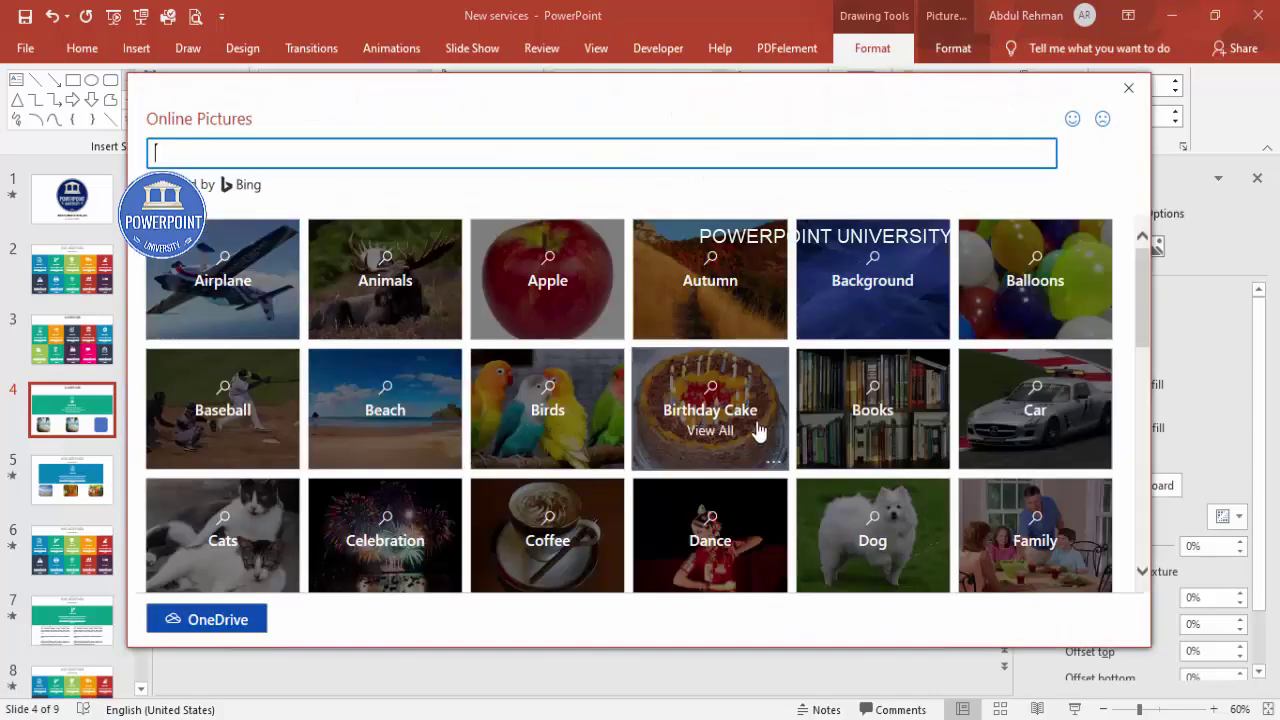
pyautogui.click(716, 288)
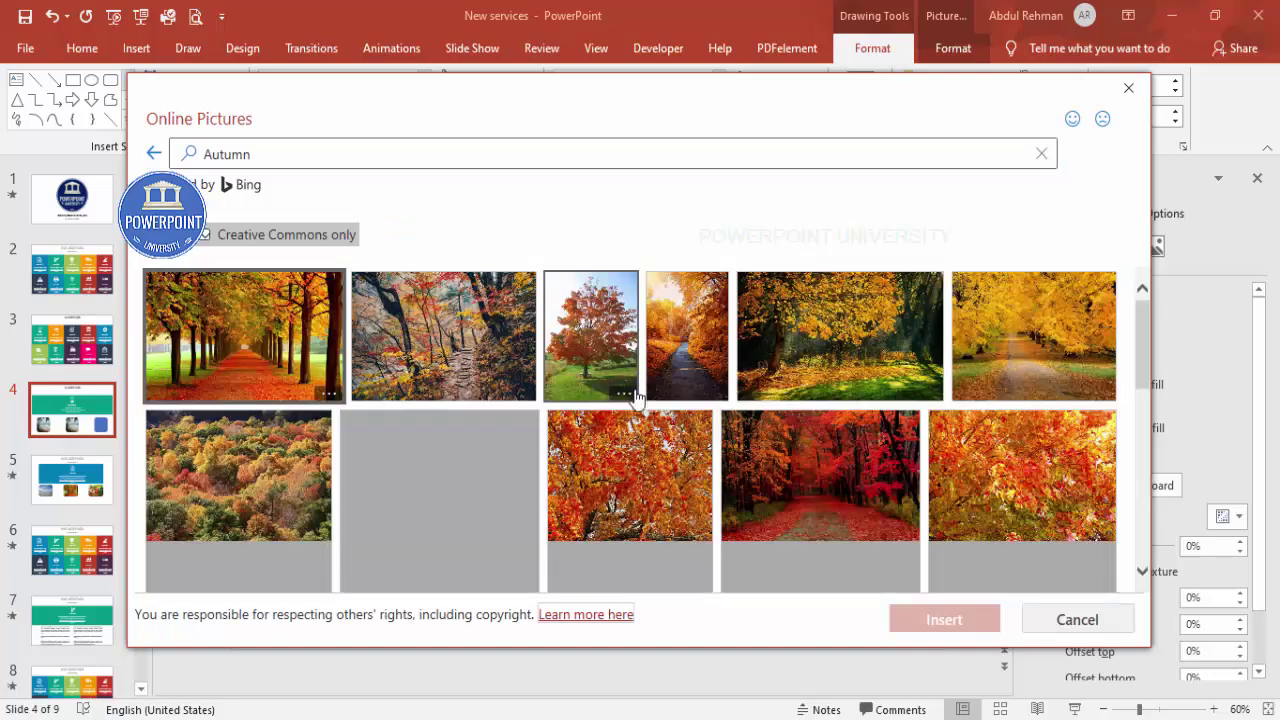
pyautogui.click(250, 370)
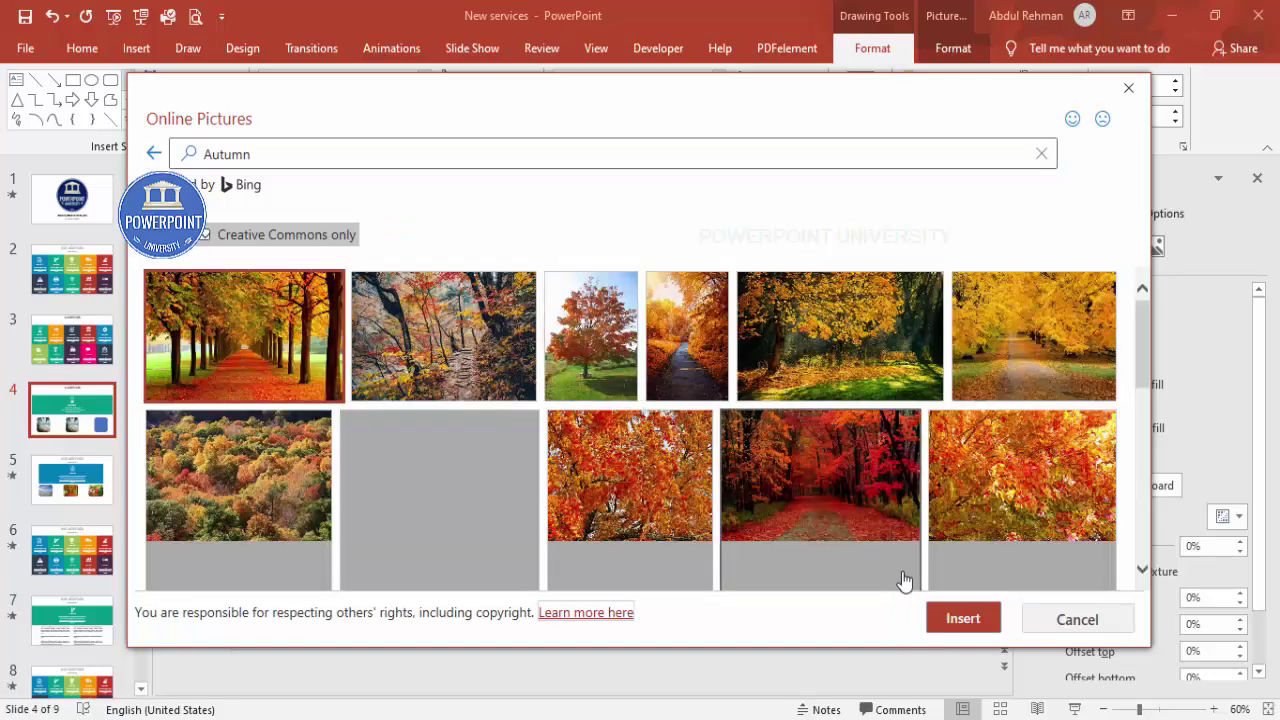
pyautogui.click(960, 618)
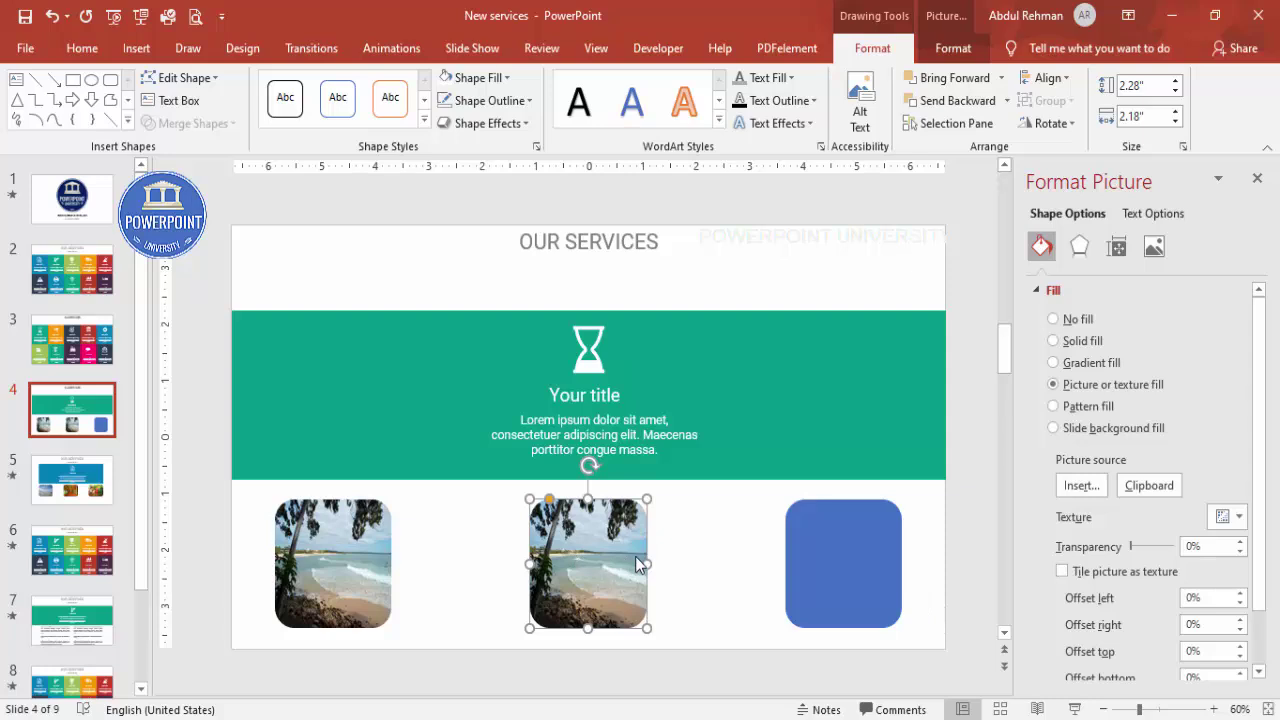
pyautogui.click(843, 563)
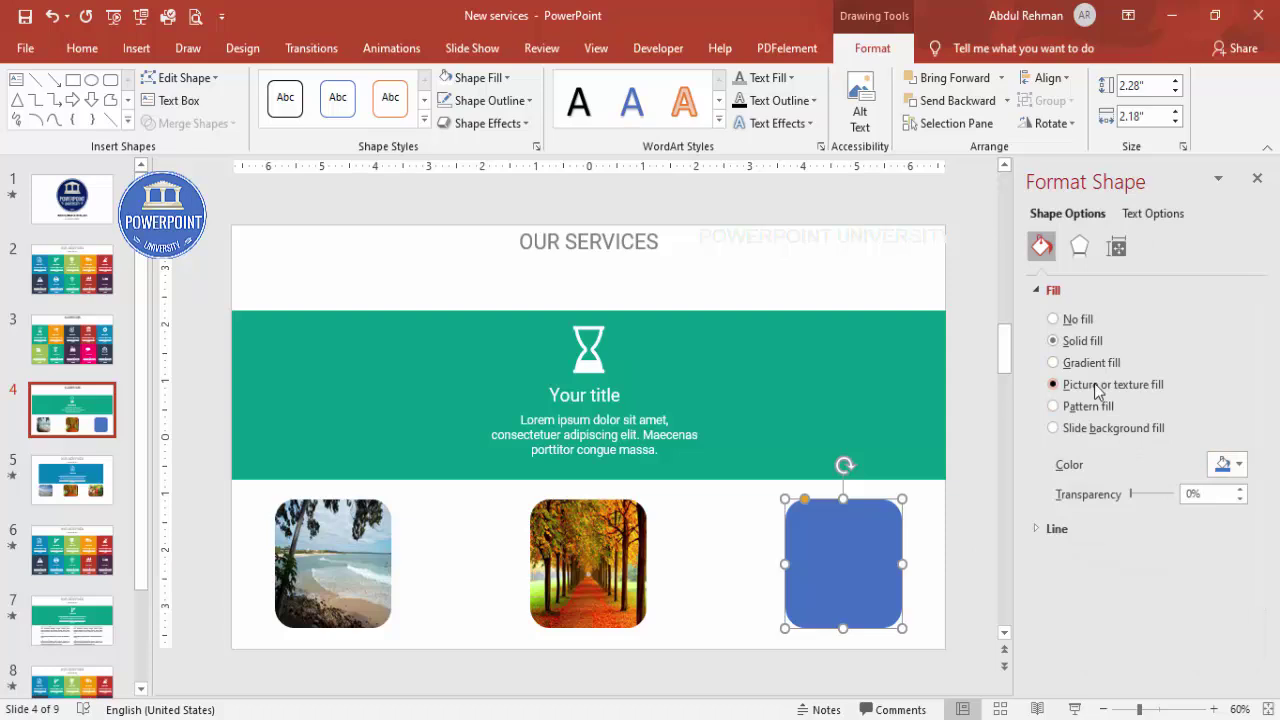
# Fill the right rounded square with the black pie-chart icon from the icon collection.
pyautogui.click(1053, 385)
pyautogui.click(1081, 485)
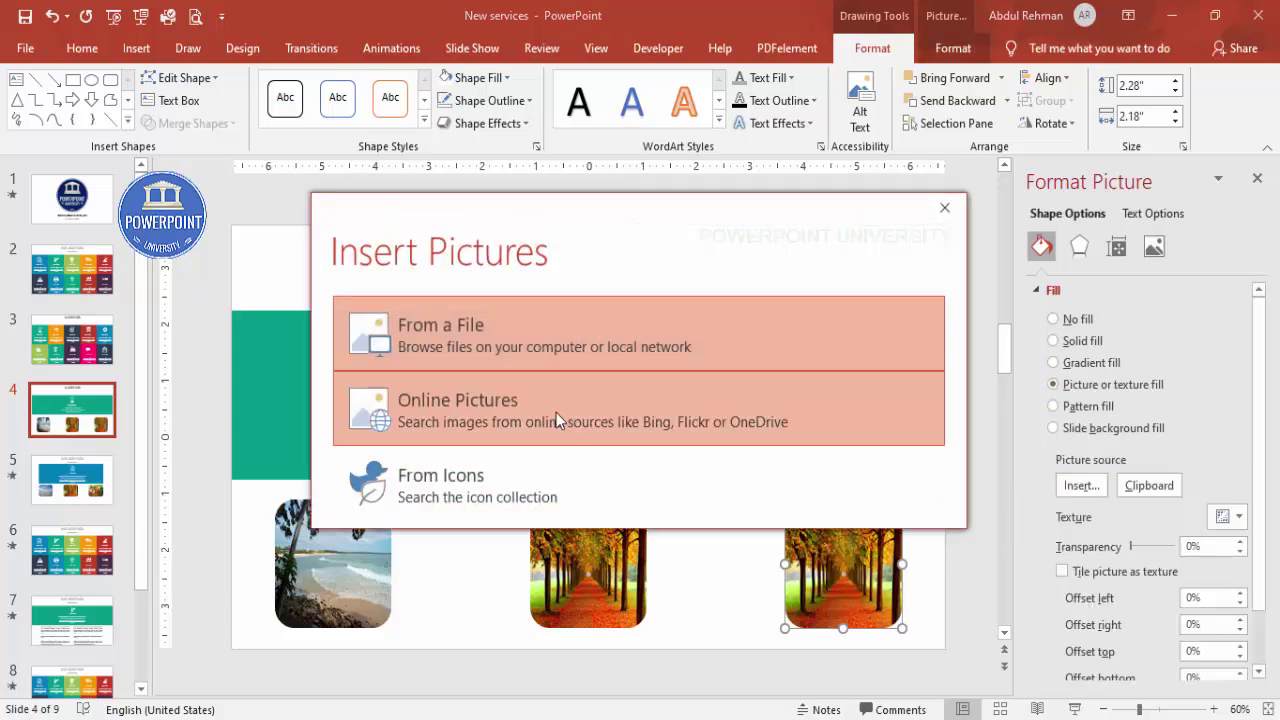
pyautogui.click(420, 498)
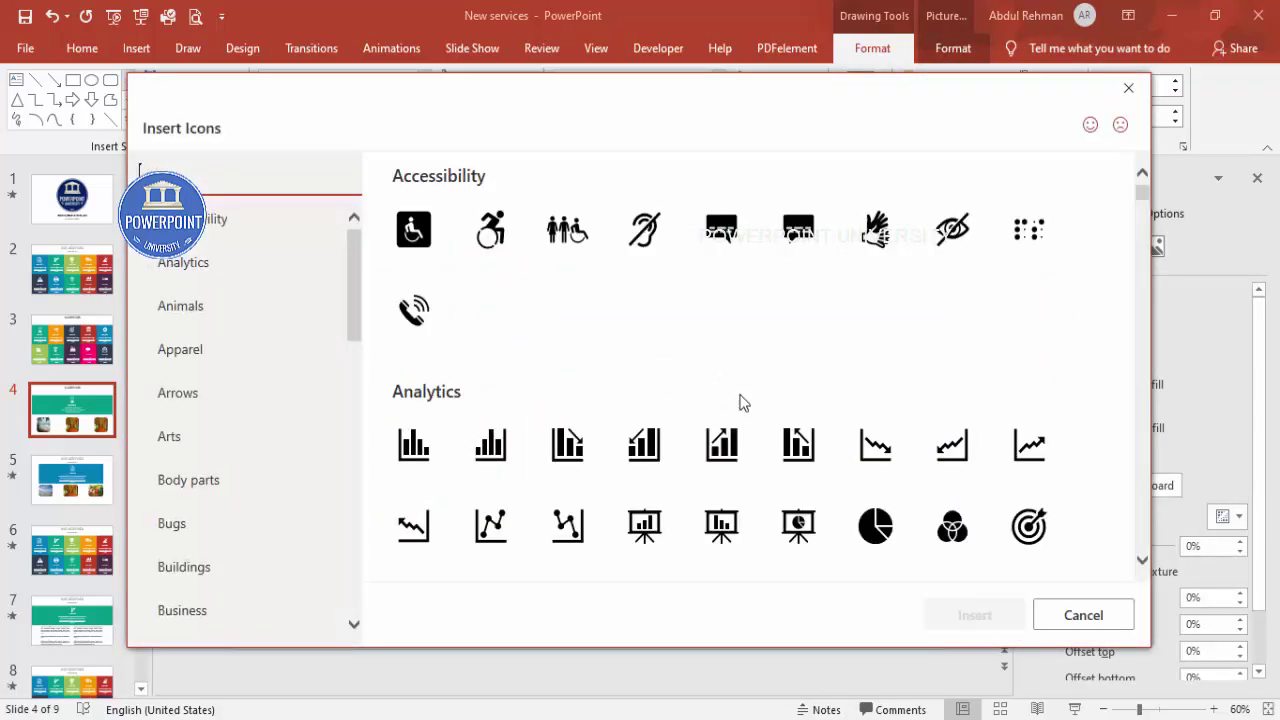
pyautogui.click(875, 525)
pyautogui.click(975, 614)
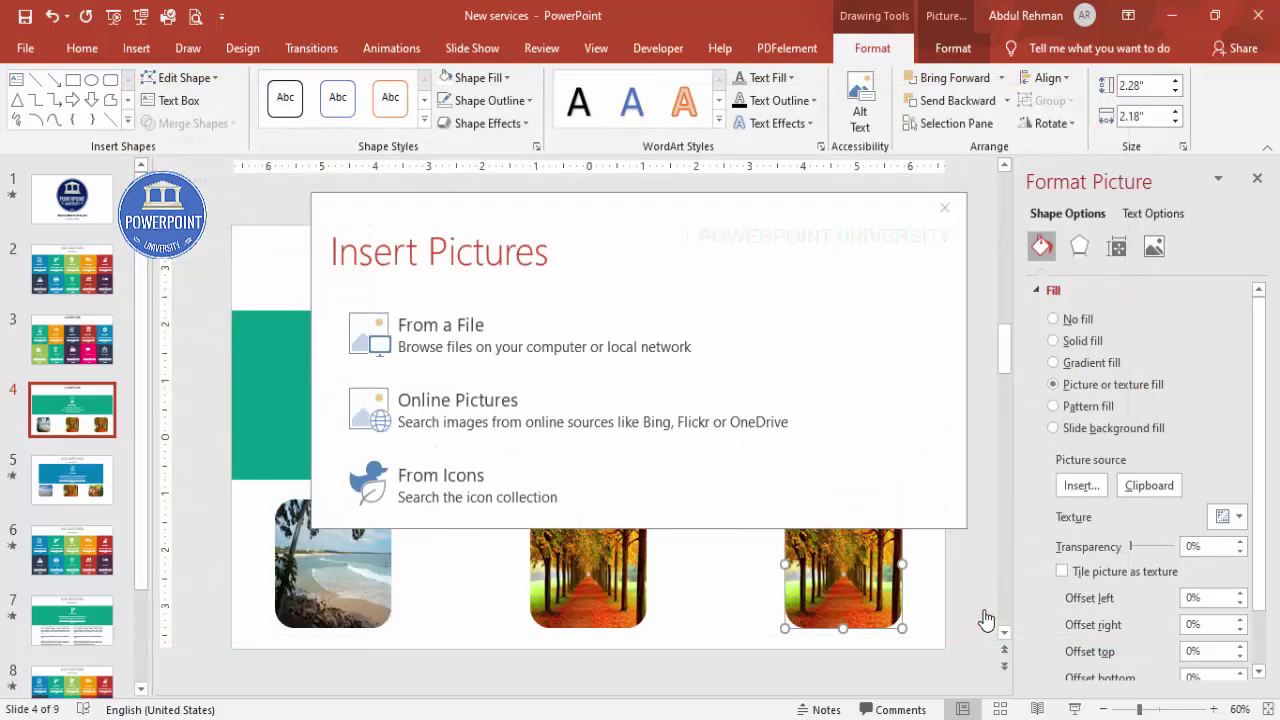
pyautogui.click(963, 521)
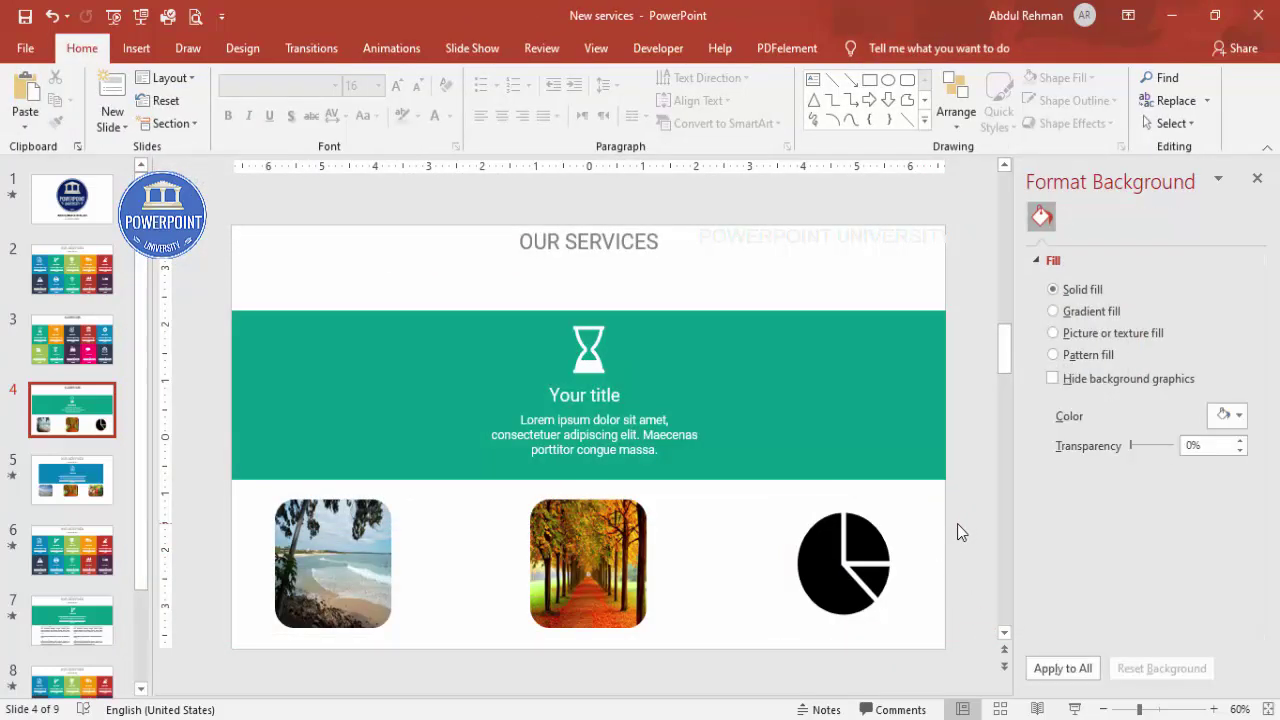
pyautogui.click(63, 428)
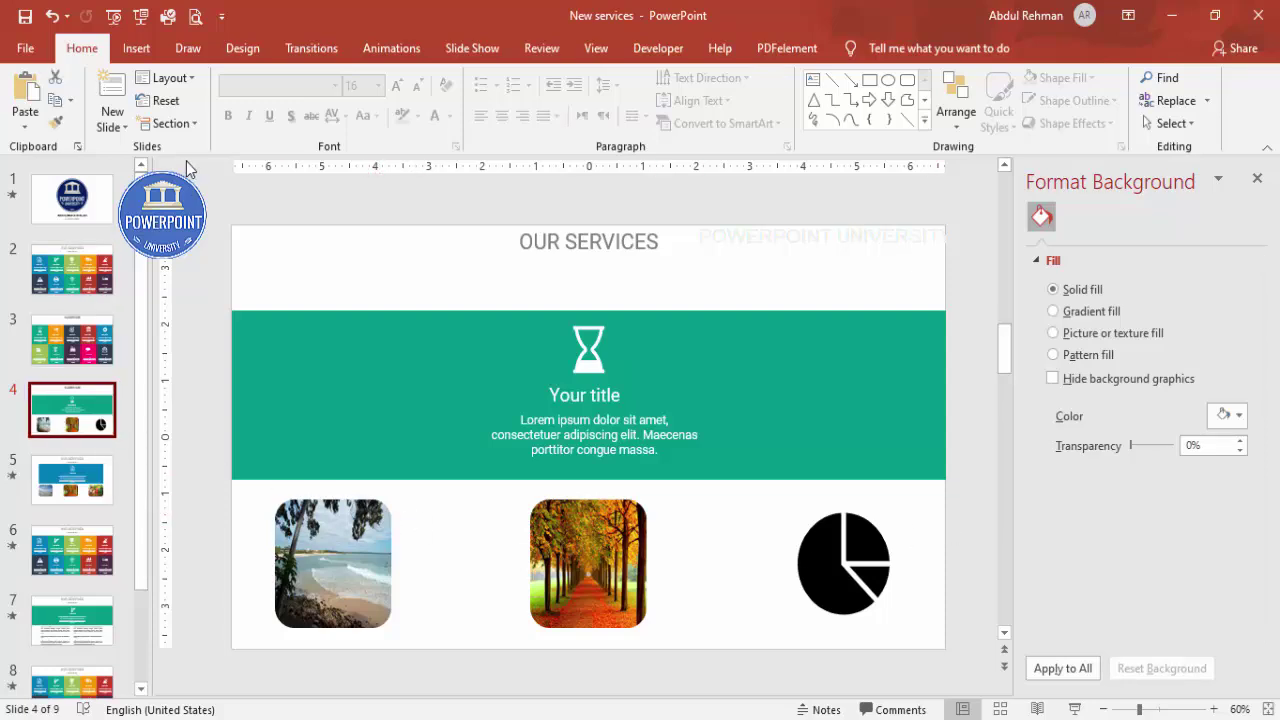
pyautogui.click(311, 50)
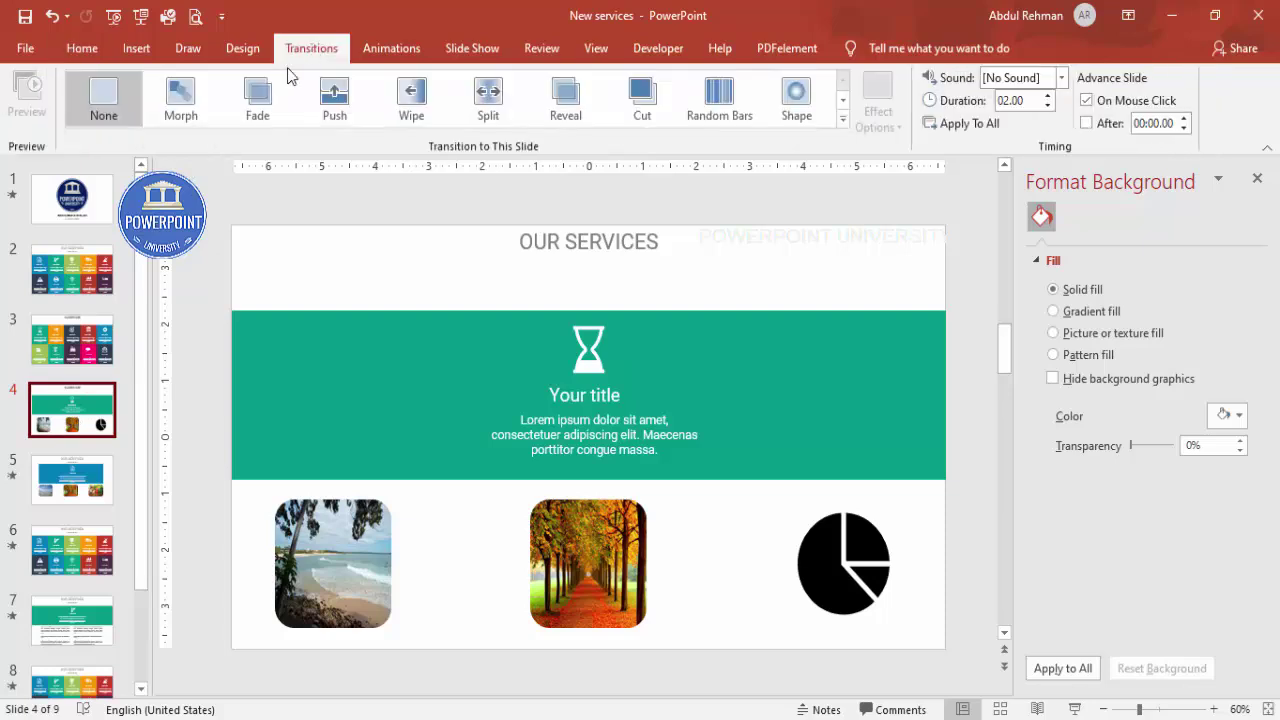
# Apply Morph to slide 4 and recolour slide 3's medal tile Light Blue.
pyautogui.click(186, 108)
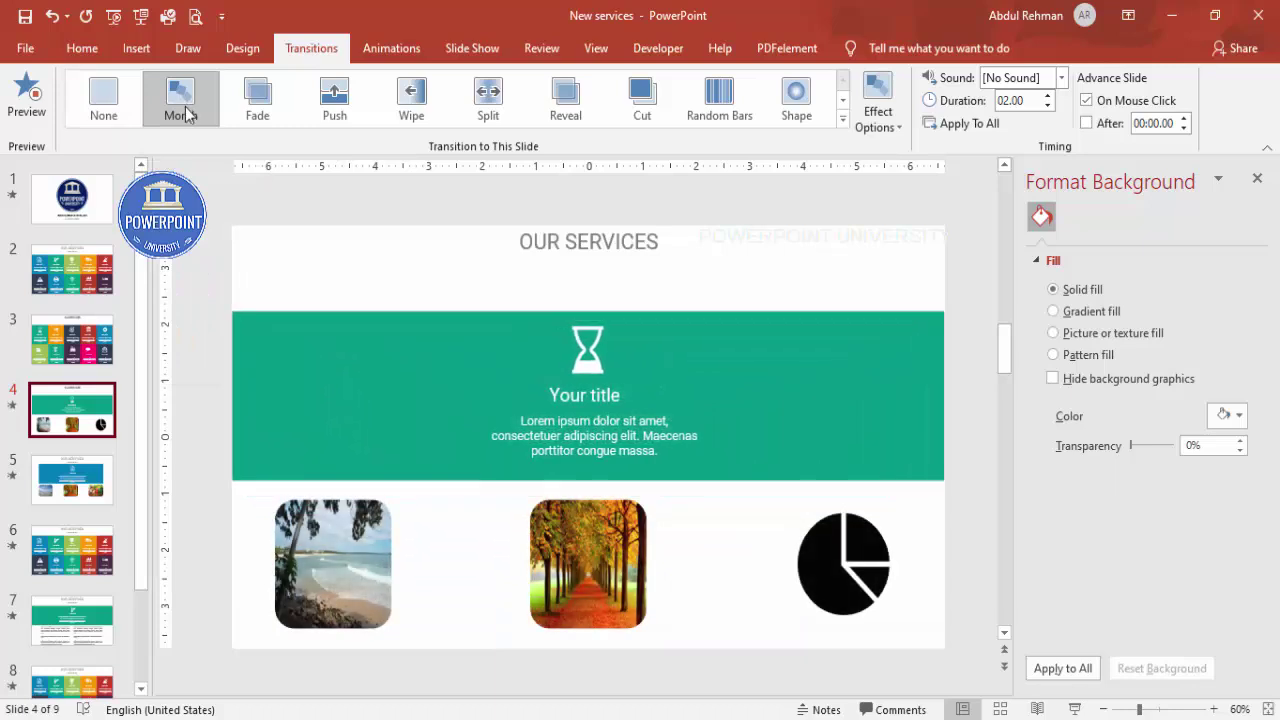
pyautogui.click(57, 338)
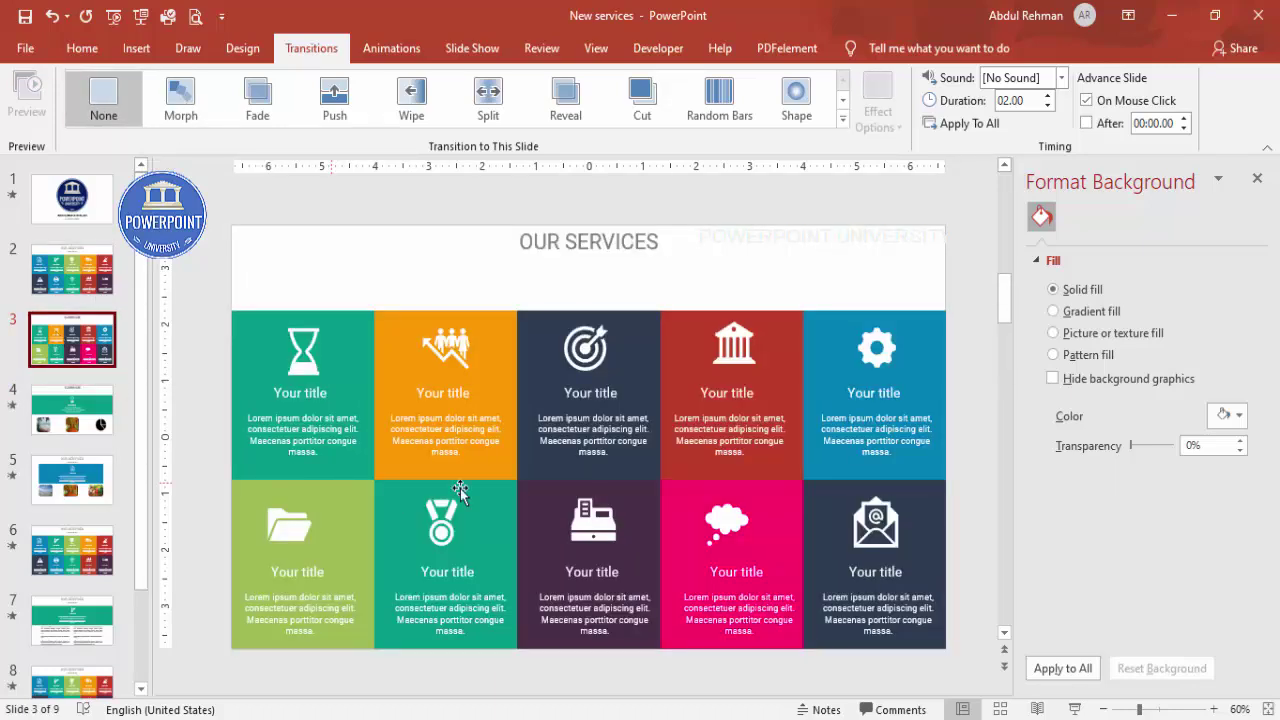
pyautogui.click(484, 497)
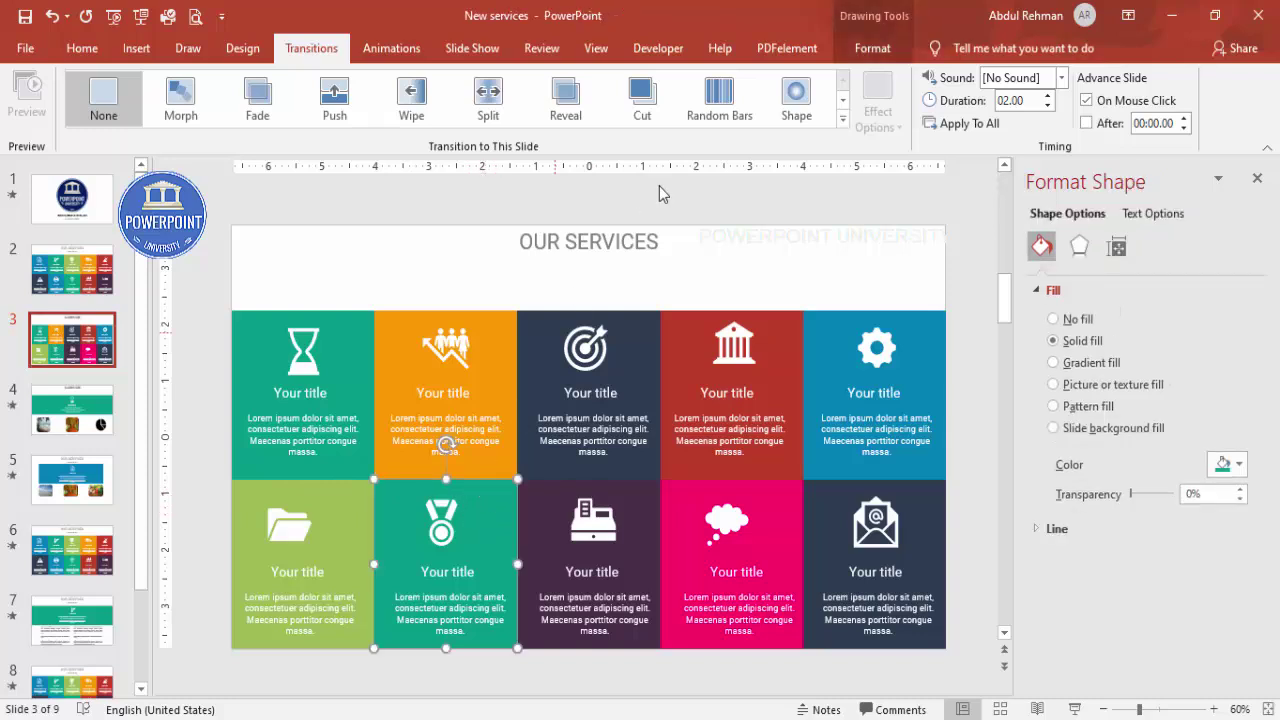
pyautogui.click(872, 46)
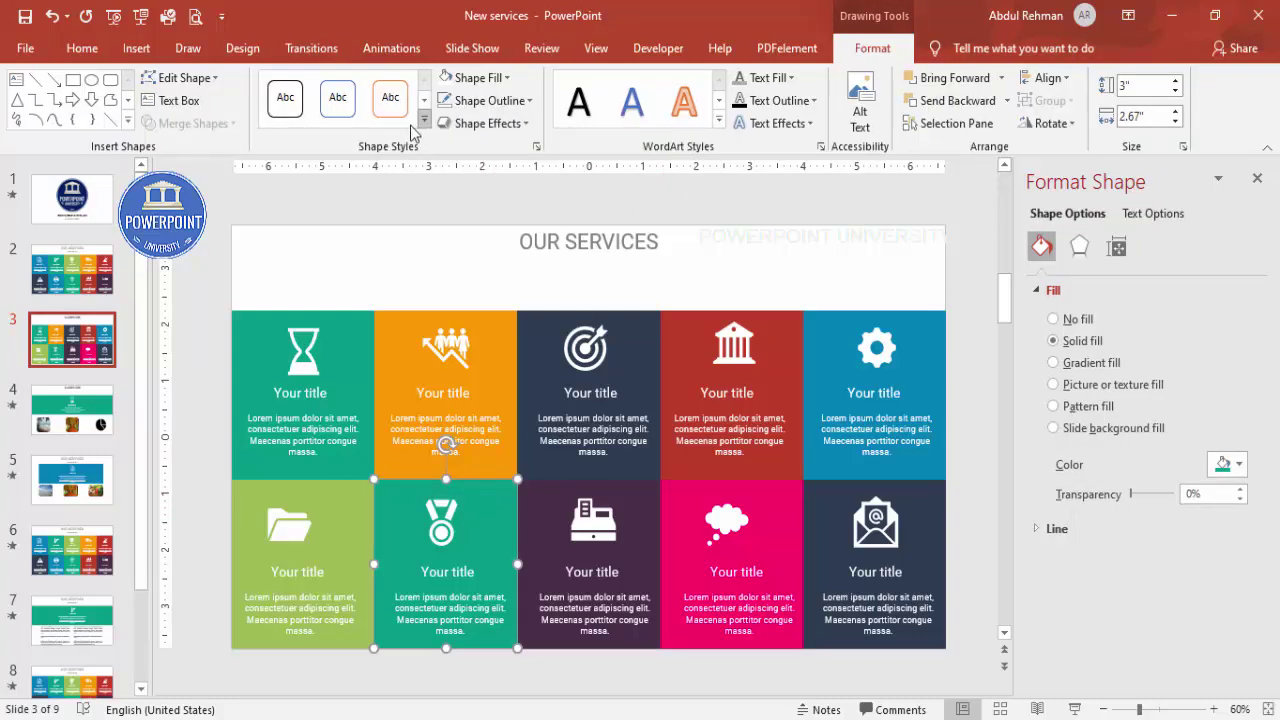
pyautogui.click(470, 77)
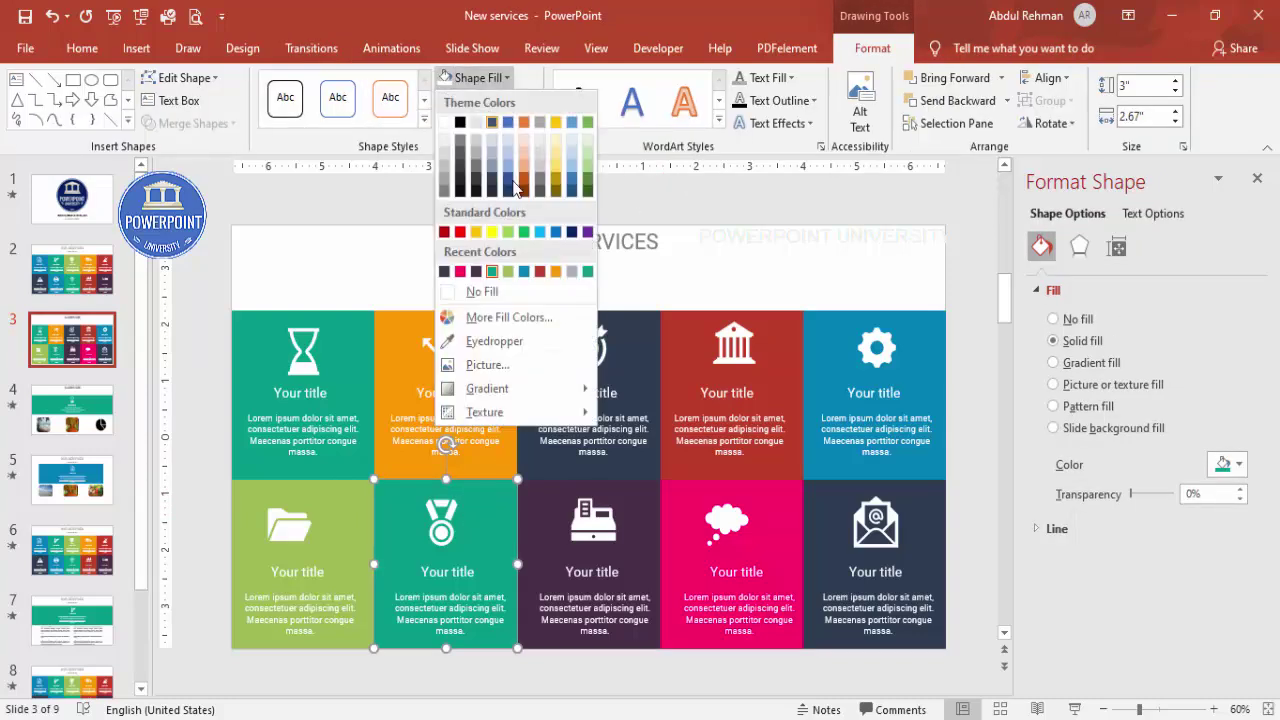
pyautogui.click(541, 232)
pyautogui.click(85, 296)
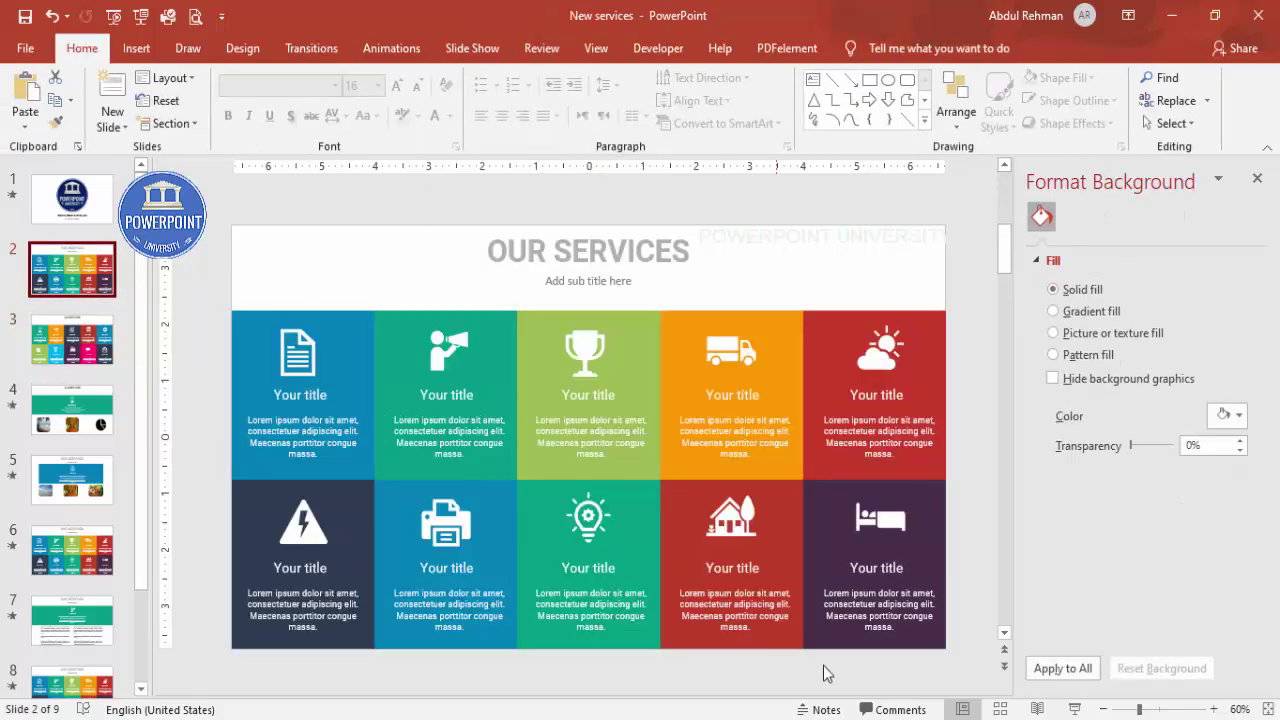
# Play the slide show from slide 2, advancing twice to the zoom slide, then exit.
pyautogui.click(1073, 709)
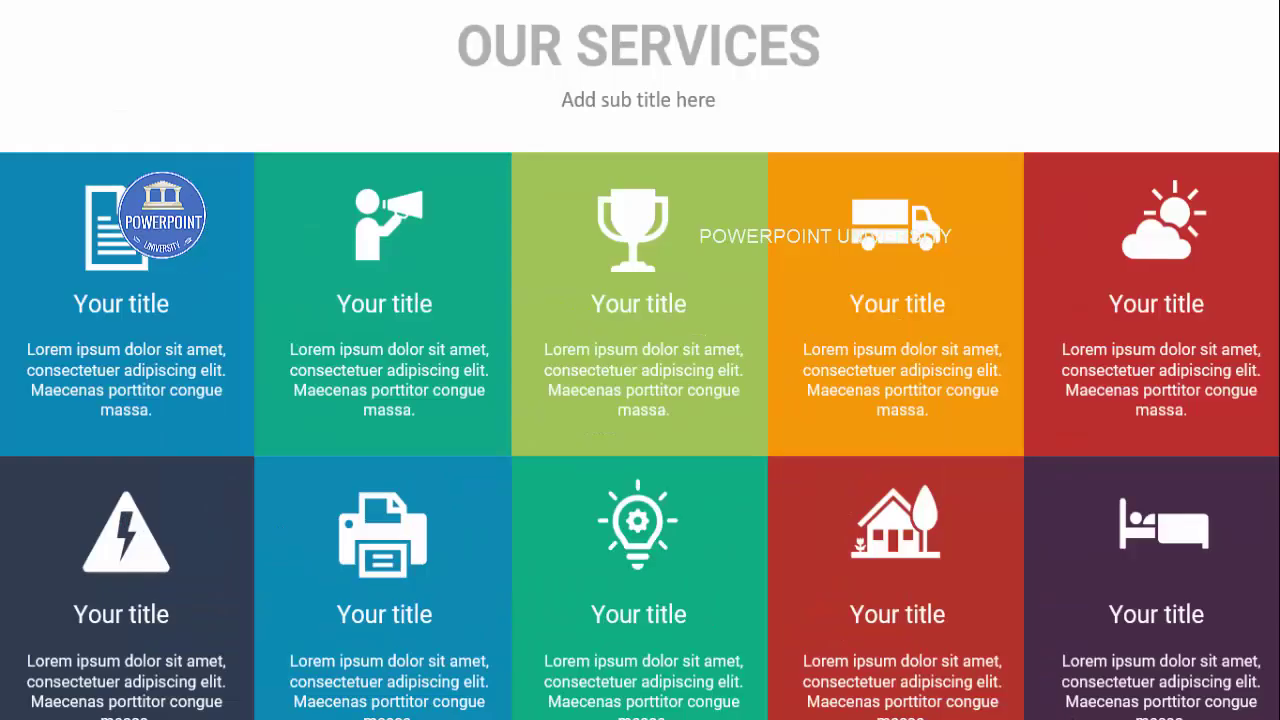
pyautogui.press('Right')
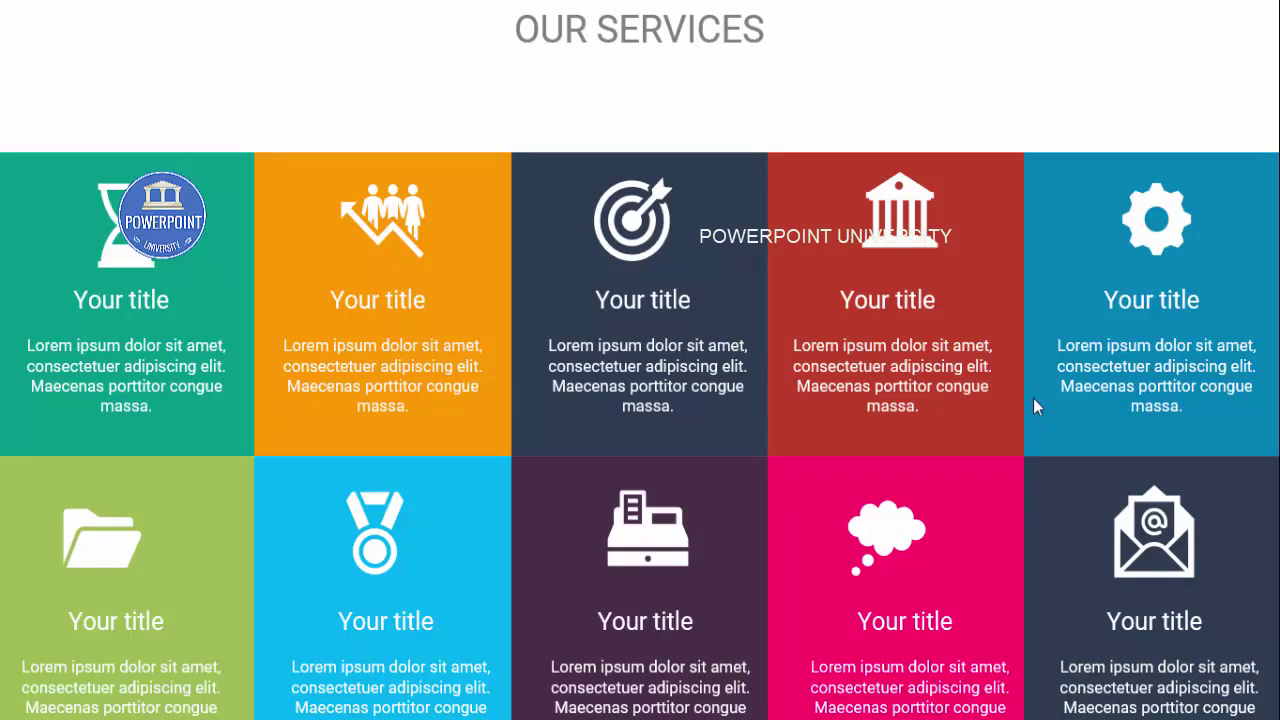
pyautogui.press('Right')
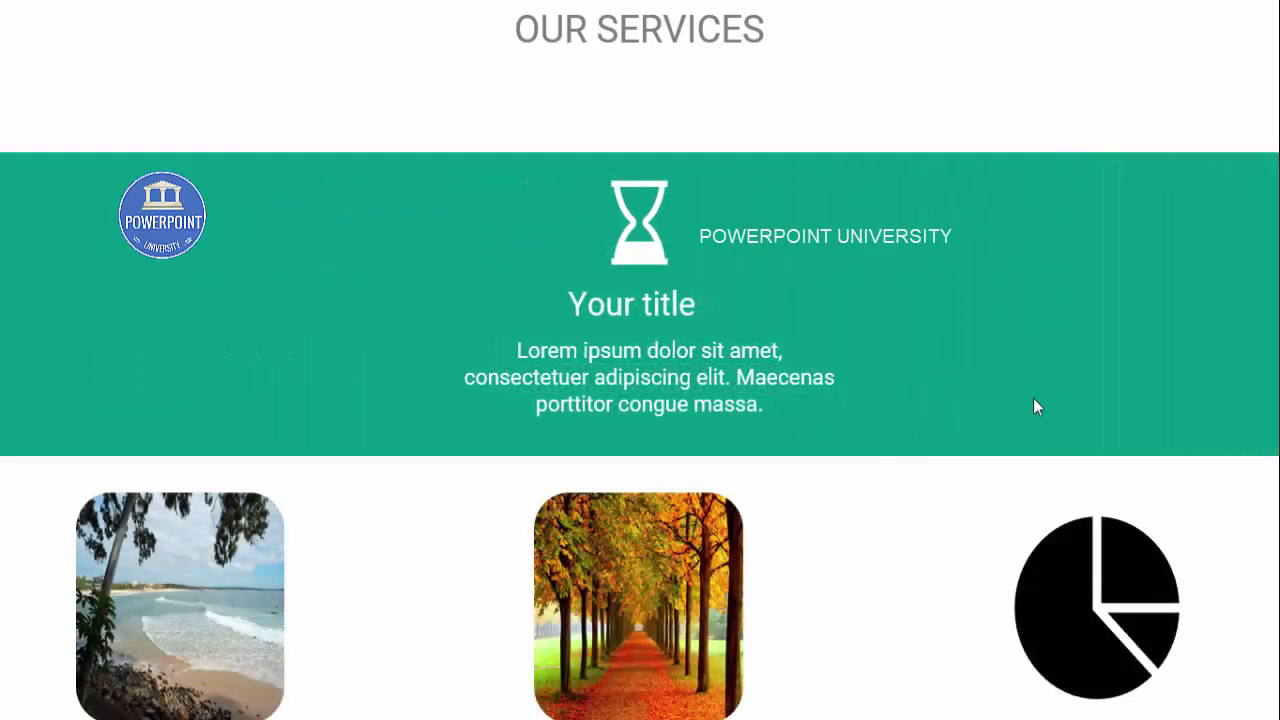
pyautogui.press('Escape')
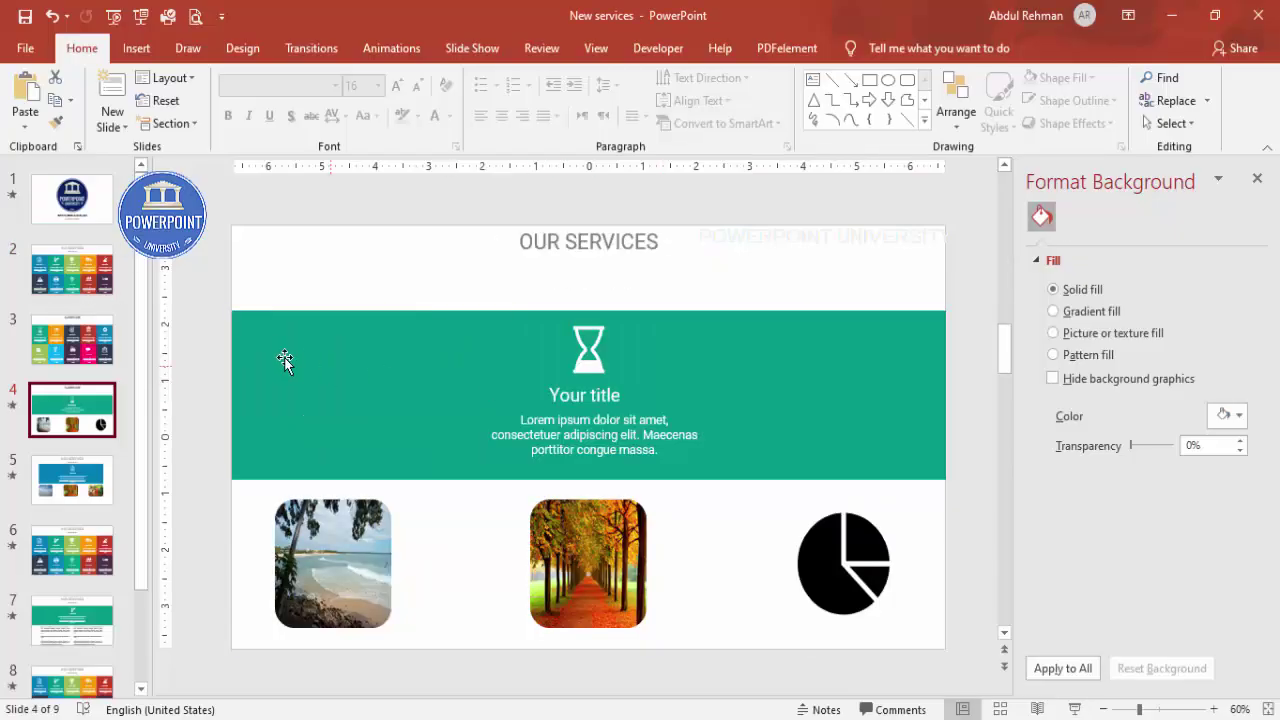
# Duplicate slide 3, move the copy after the zoom slide as slide 5, and apply Morph.
pyautogui.click(78, 348)
pyautogui.rightClick(78, 348)
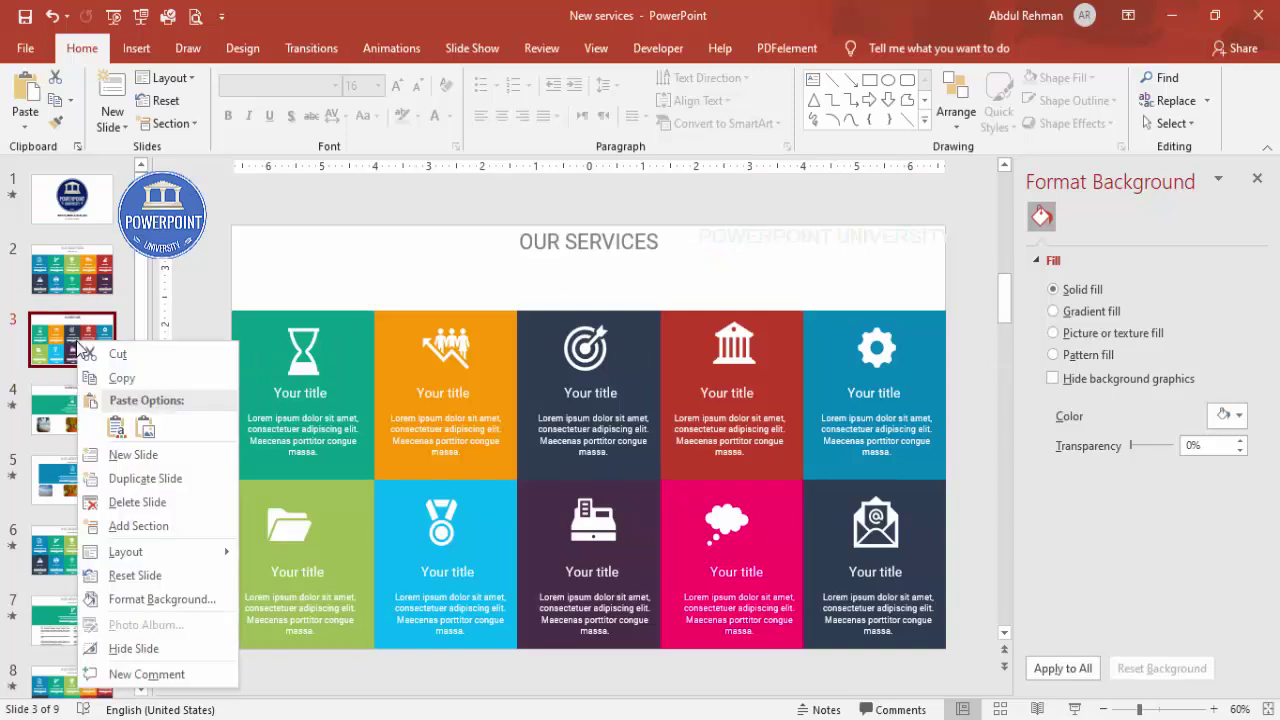
pyautogui.click(134, 476)
pyautogui.moveTo(70, 410); pyautogui.dragTo(64, 466)
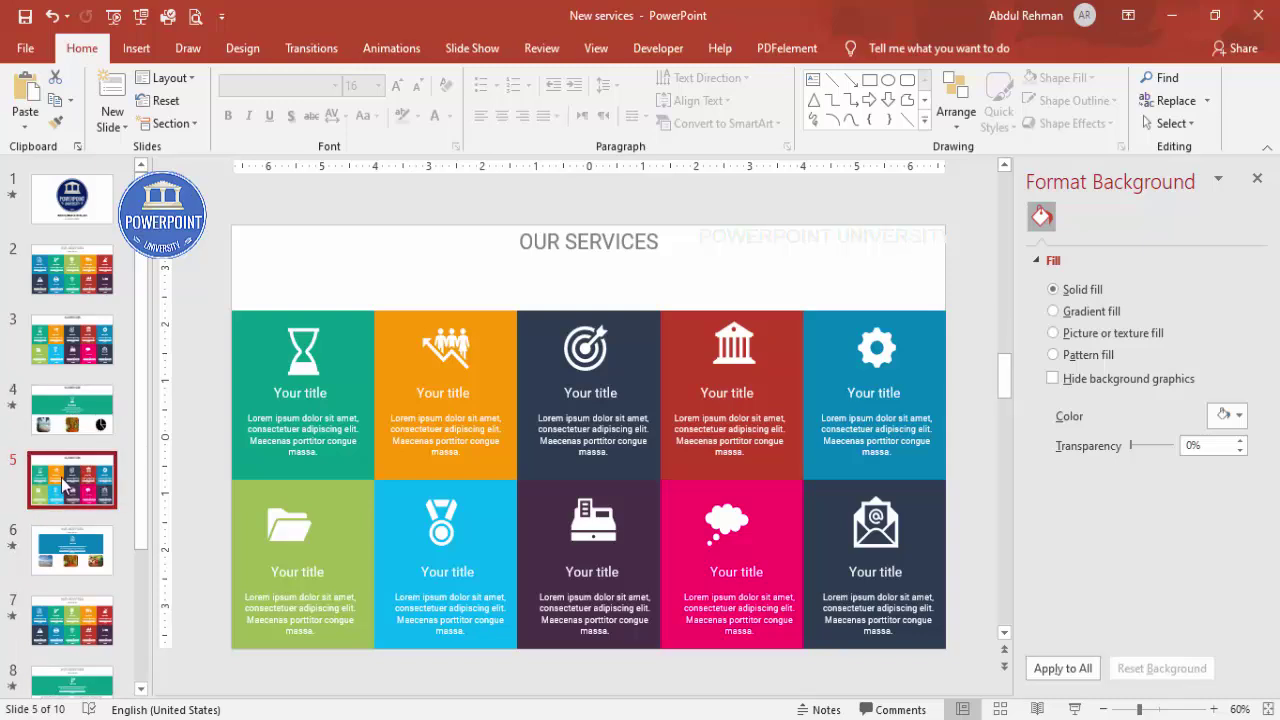
pyautogui.click(311, 48)
pyautogui.click(181, 97)
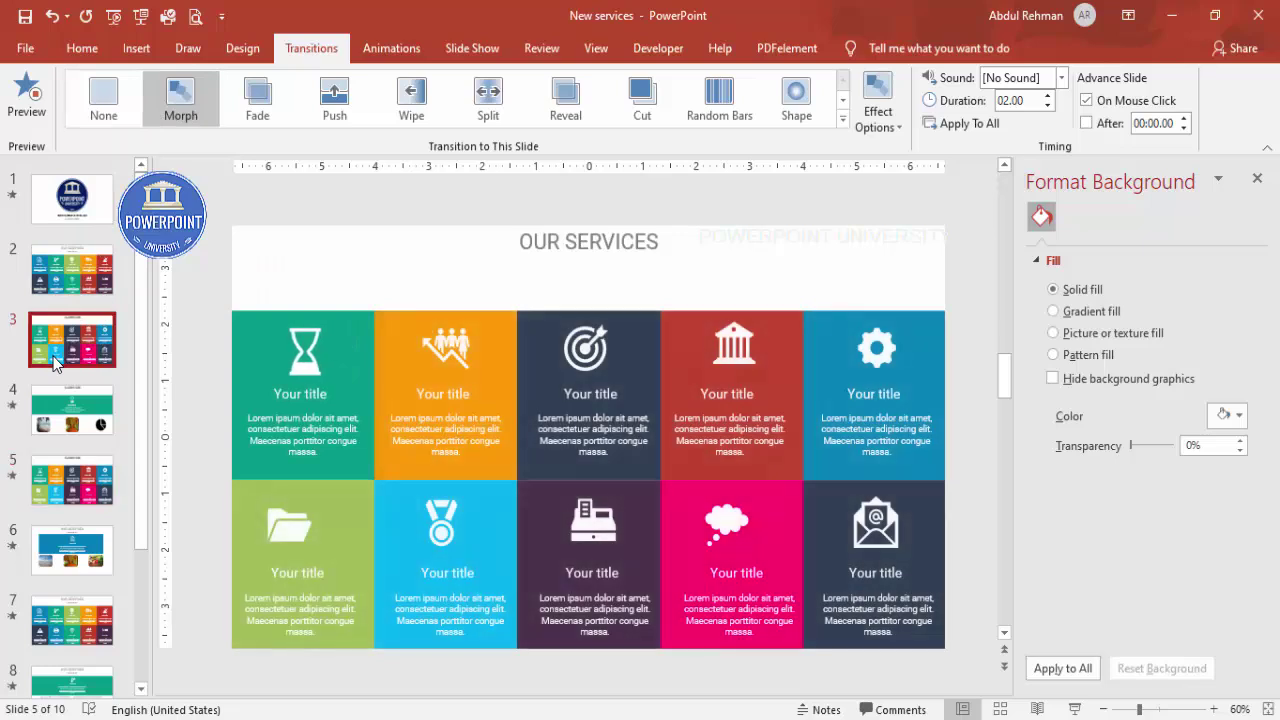
pyautogui.click(53, 356)
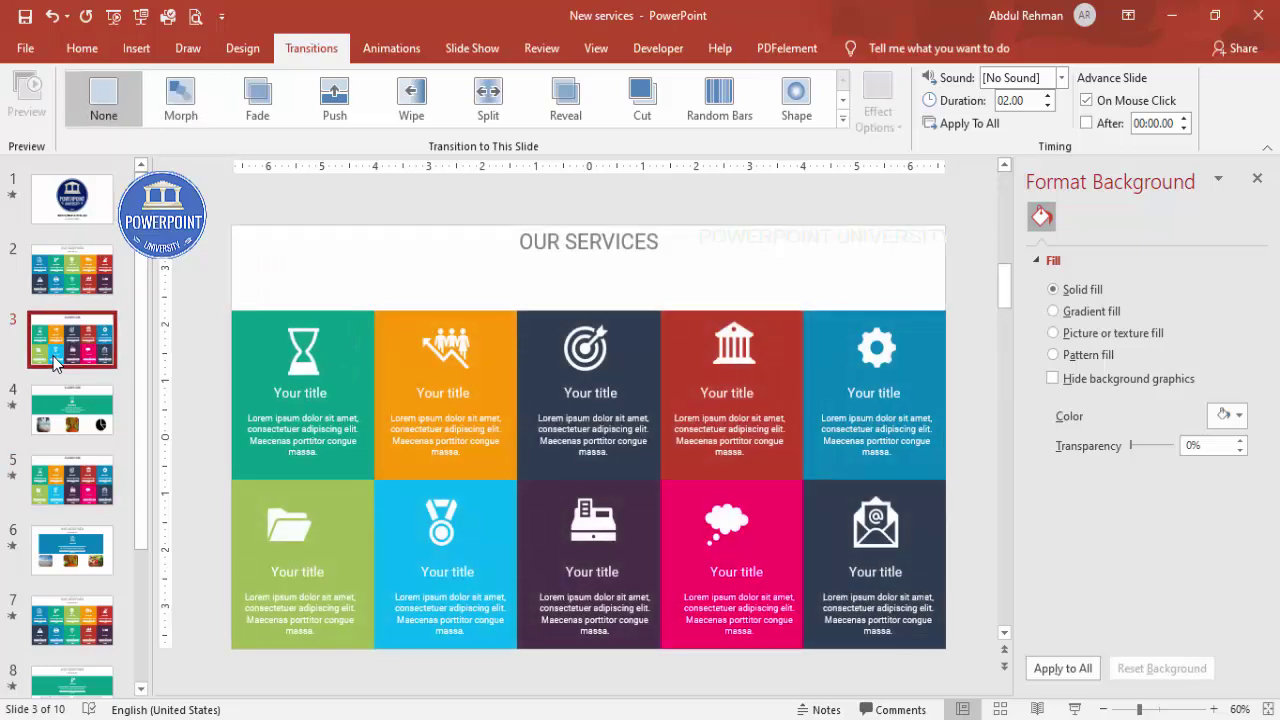